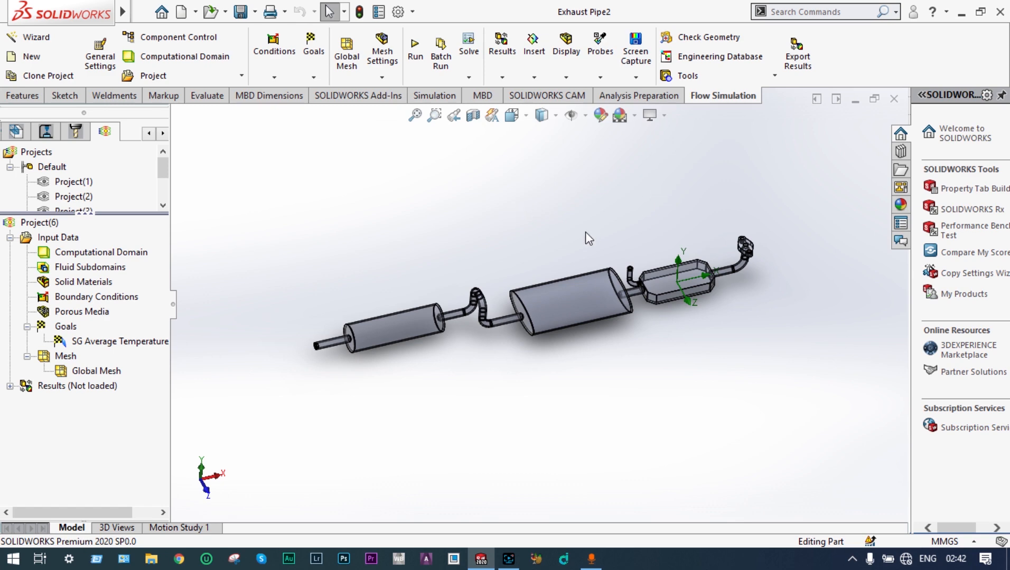
Step: Start a new Flow Simulation project with the Wizard, keeping the default project name and configuration
{"action": "left_click", "coordinate": [28, 42]}
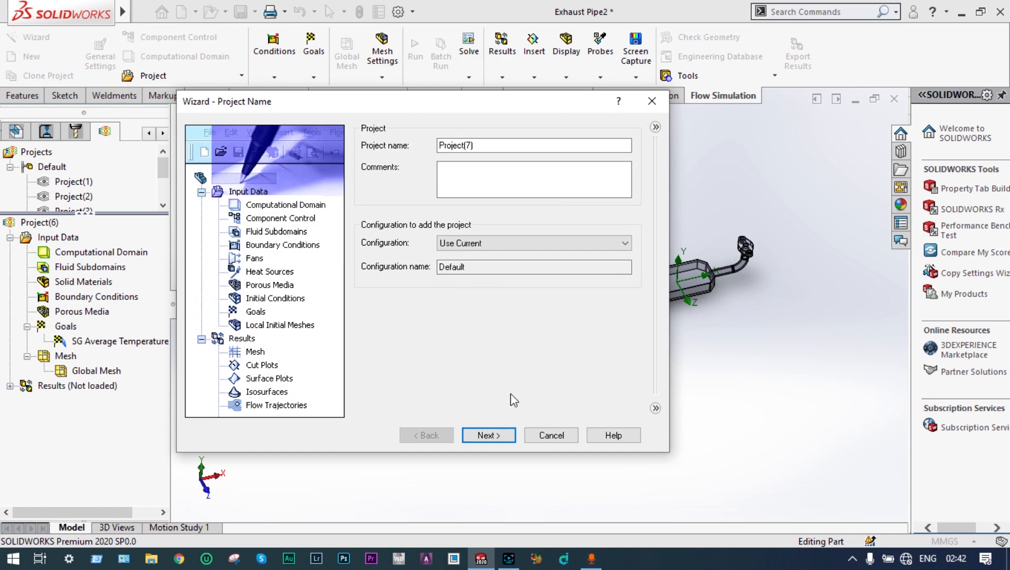
{"action": "left_click", "coordinate": [496, 436]}
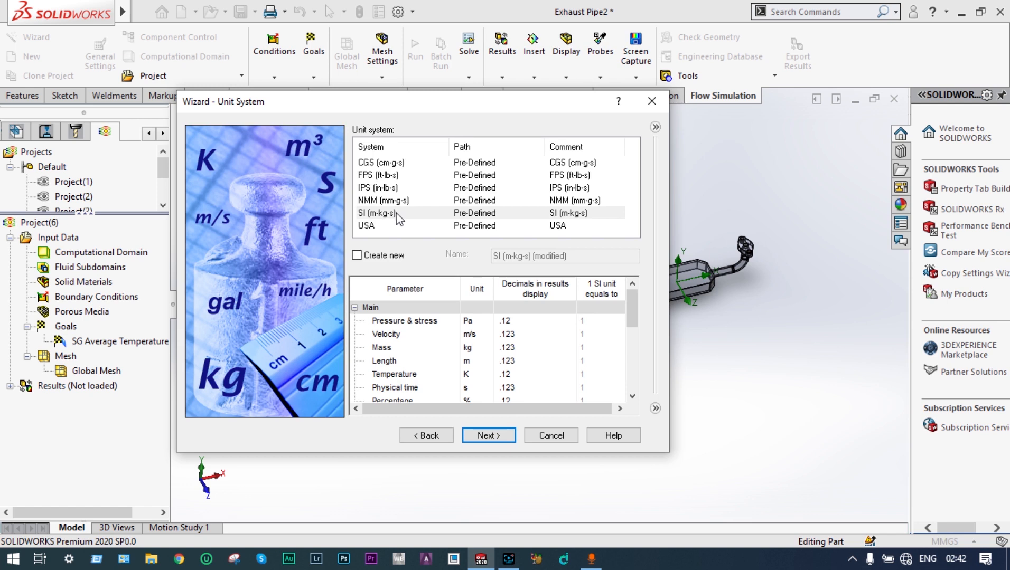
Step: Choose the SI (m-kg-s) unit system and change the temperature unit to Celsius
{"action": "left_click", "coordinate": [397, 216]}
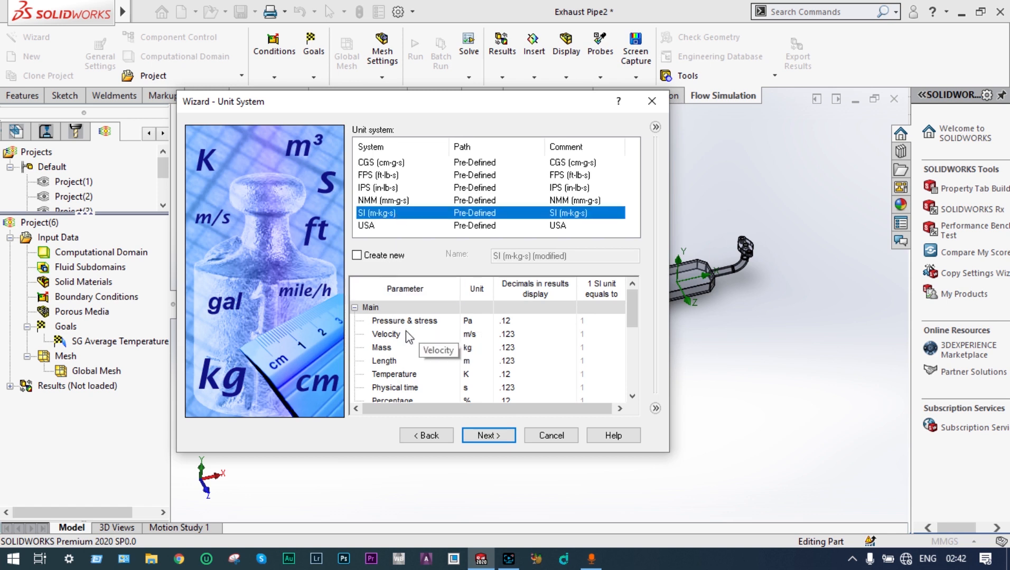
{"action": "left_click", "coordinate": [467, 375]}
{"action": "left_click", "coordinate": [488, 375]}
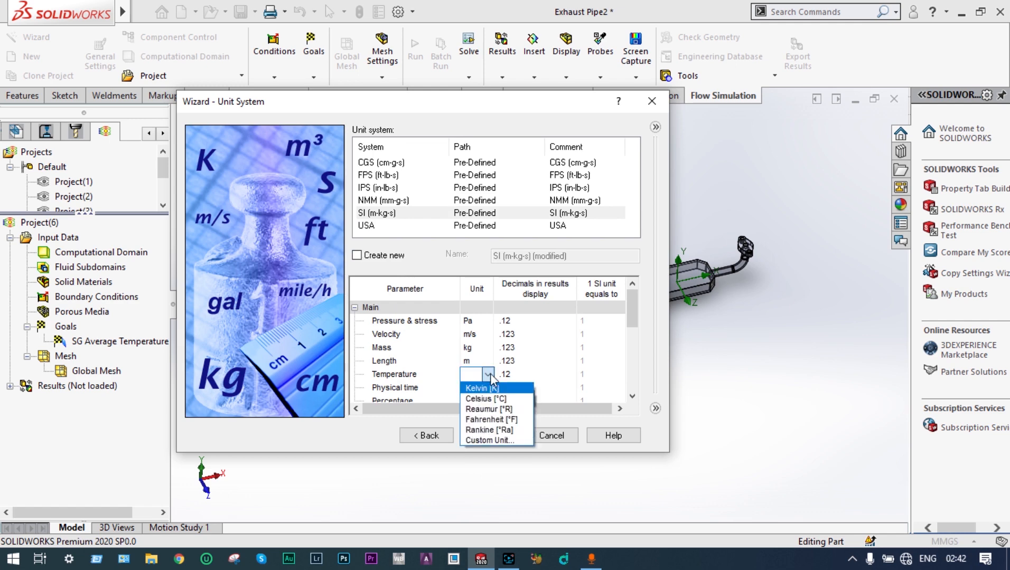
{"action": "left_click", "coordinate": [497, 400]}
{"action": "left_click", "coordinate": [488, 436]}
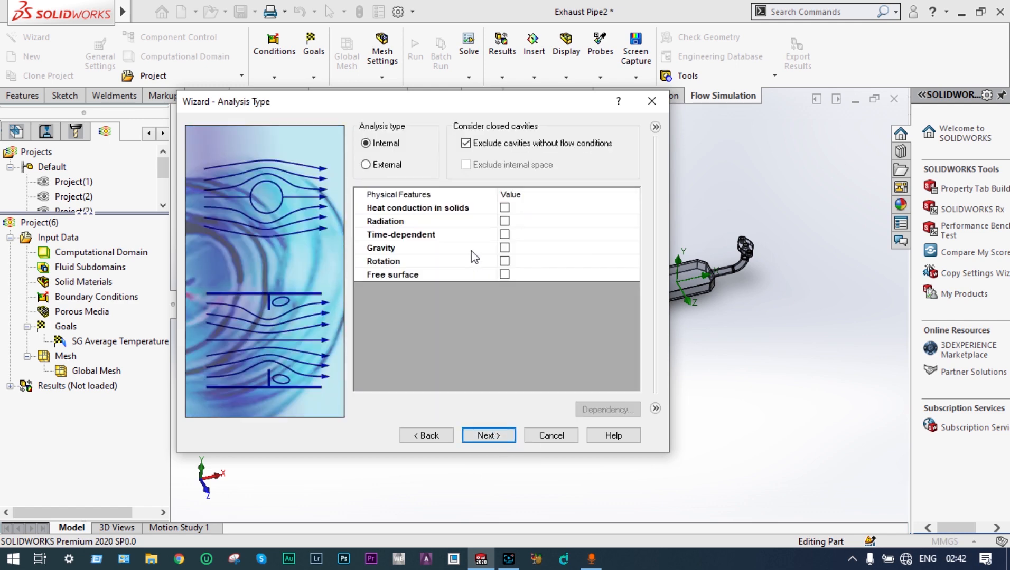
Step: Keep an internal analysis and enable heat conduction in solids
{"action": "left_click", "coordinate": [507, 211]}
{"action": "left_click", "coordinate": [505, 208]}
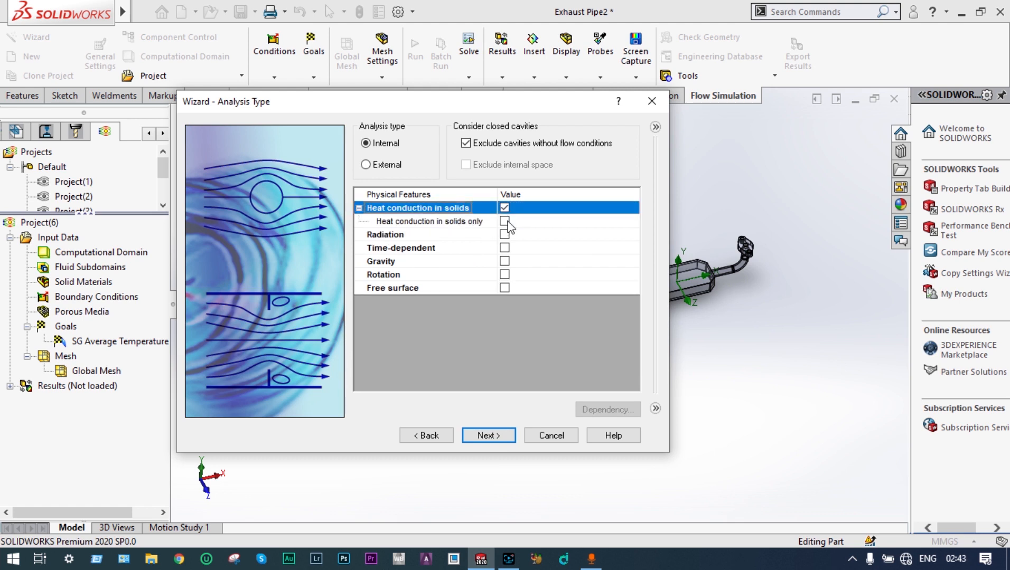
{"action": "left_click", "coordinate": [496, 436]}
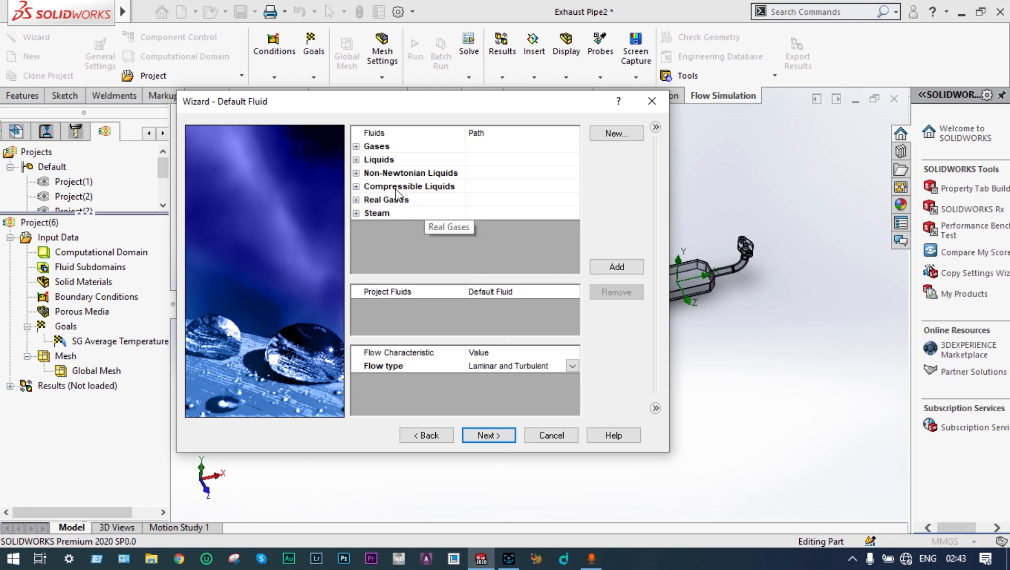
Step: Add Carbon dioxide, Air, H2O and Nitrogen from predefined gases as project fluids
{"action": "left_click", "coordinate": [357, 147]}
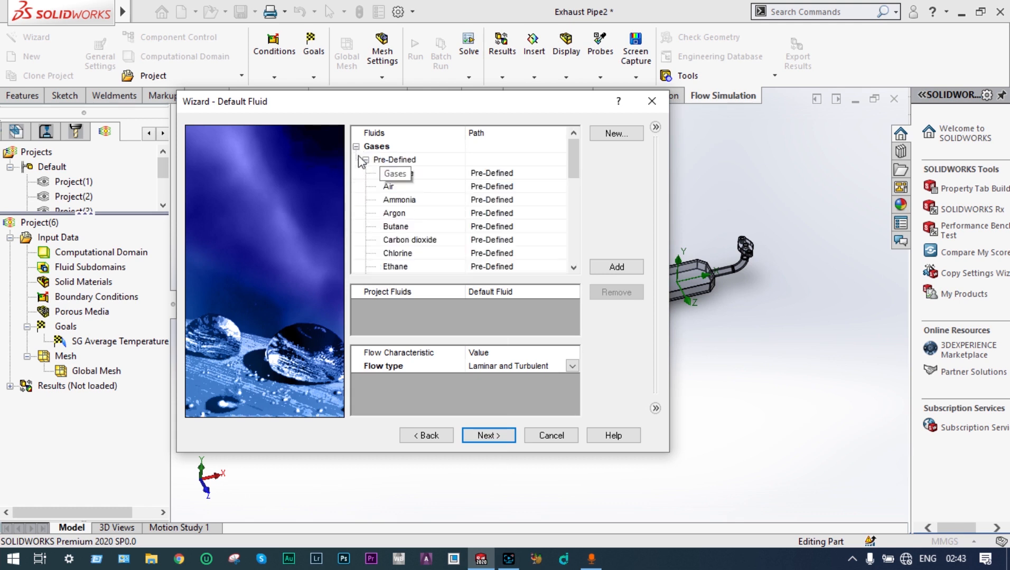
{"action": "left_click", "coordinate": [392, 187]}
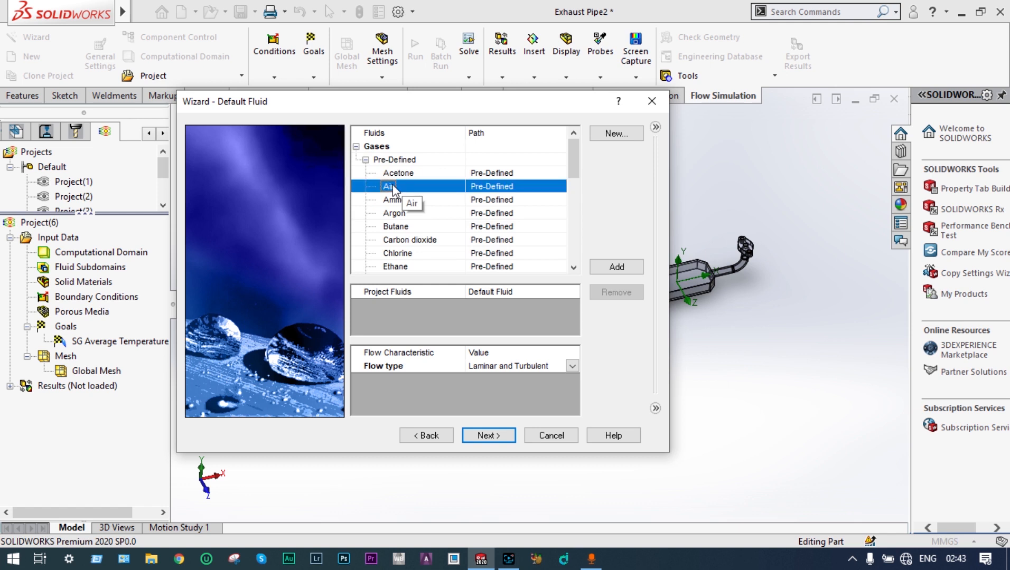
{"action": "double_click", "coordinate": [417, 240]}
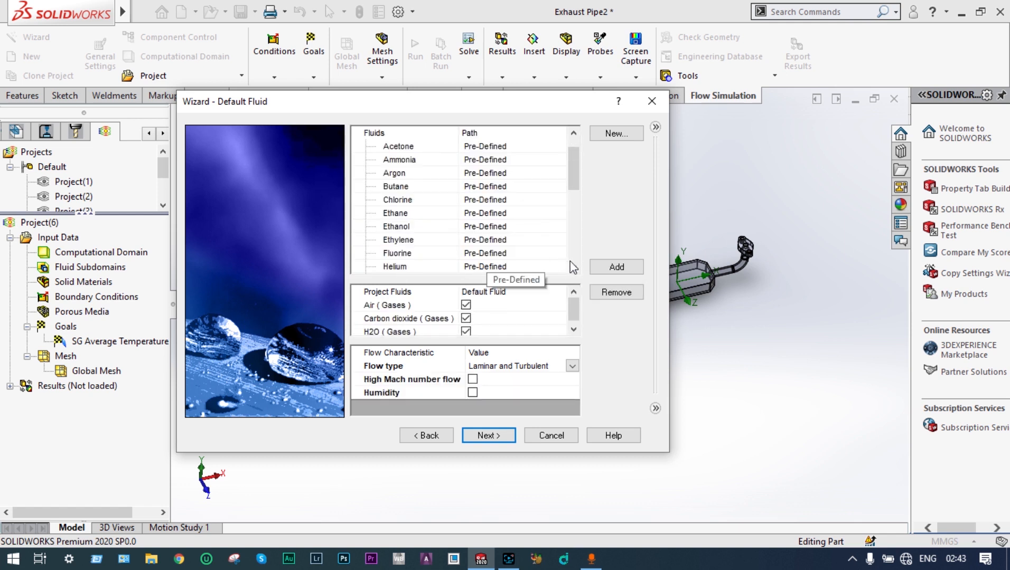
{"action": "scroll", "coordinate": [576, 271], "scroll_direction": "down", "scroll_amount": 2}
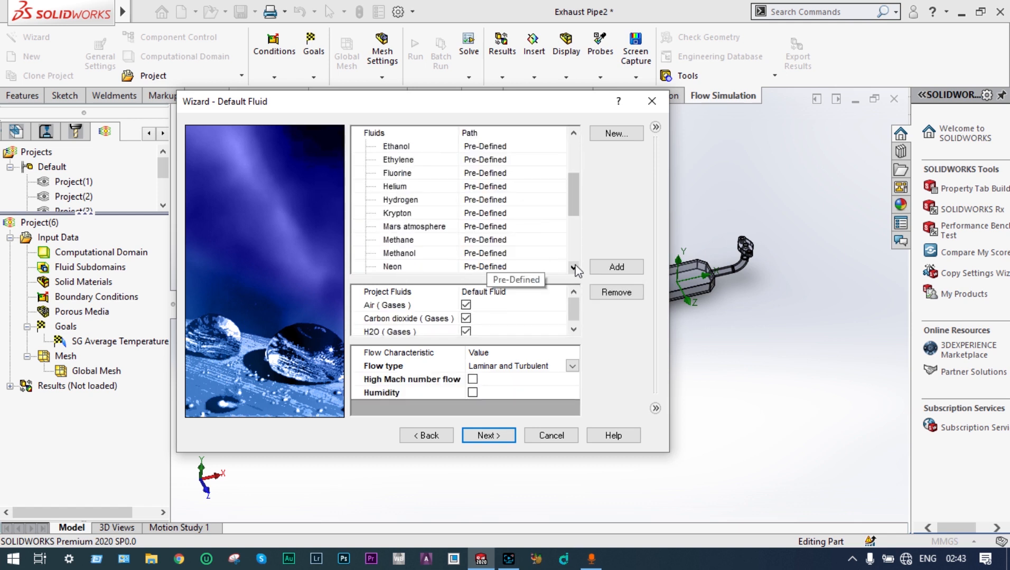
{"action": "left_click", "coordinate": [575, 268]}
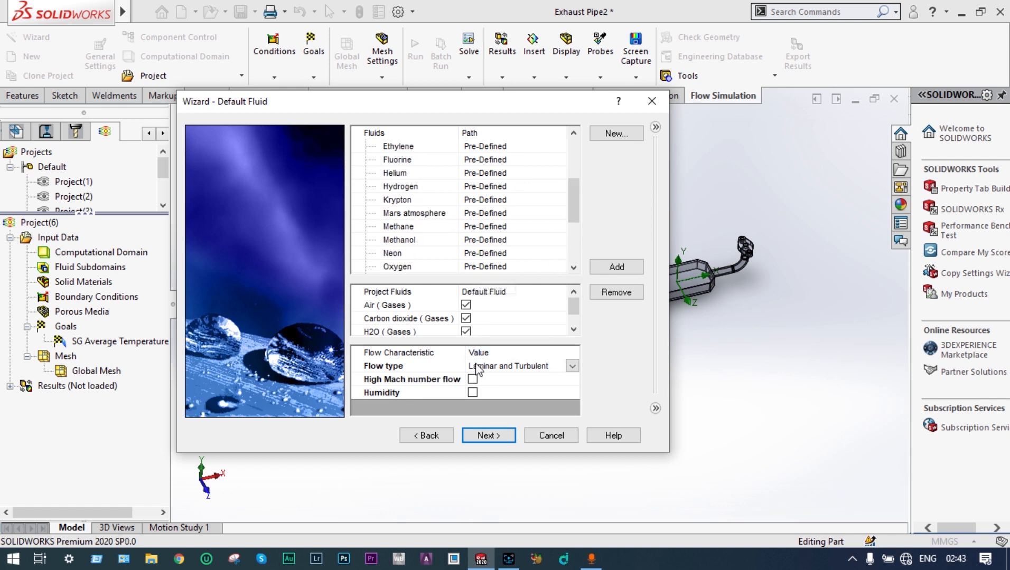
{"action": "left_click", "coordinate": [577, 332]}
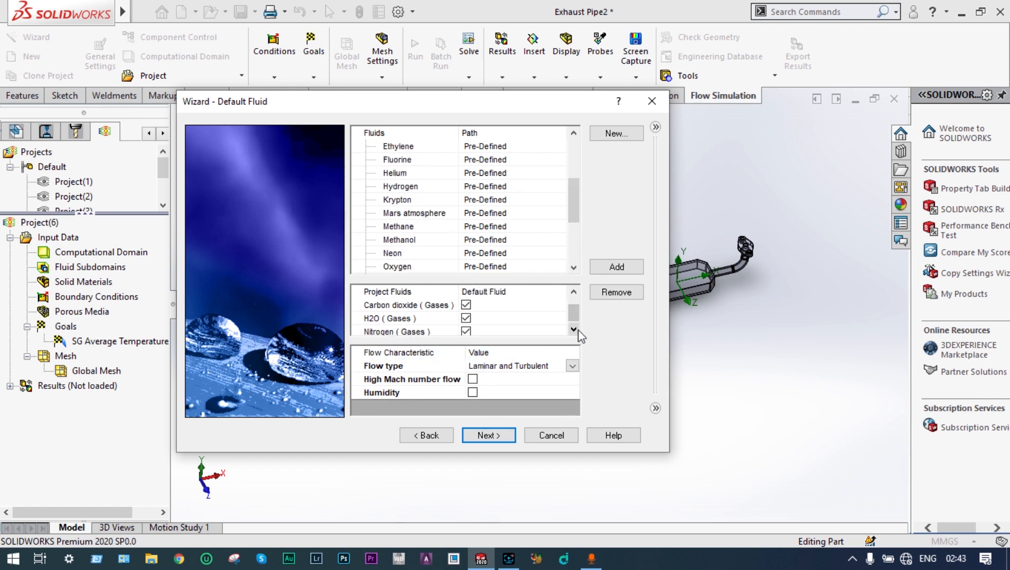
{"action": "left_click", "coordinate": [486, 436]}
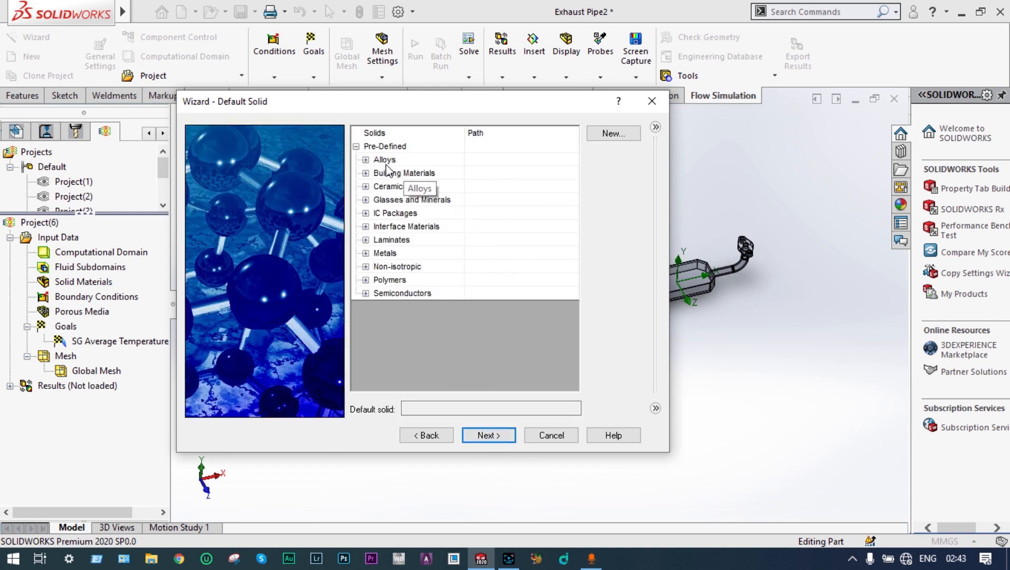
Step: Pick an alloy from the predefined Alloys as the default solid and keep the default wall conditions
{"action": "left_click", "coordinate": [365, 159]}
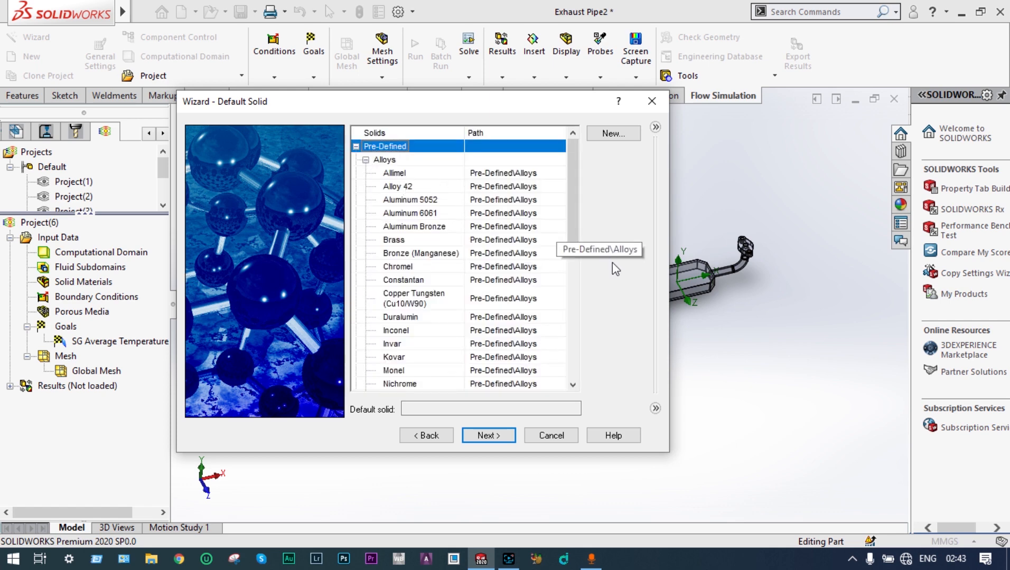
{"action": "left_click", "coordinate": [573, 385]}
{"action": "left_click", "coordinate": [573, 385]}
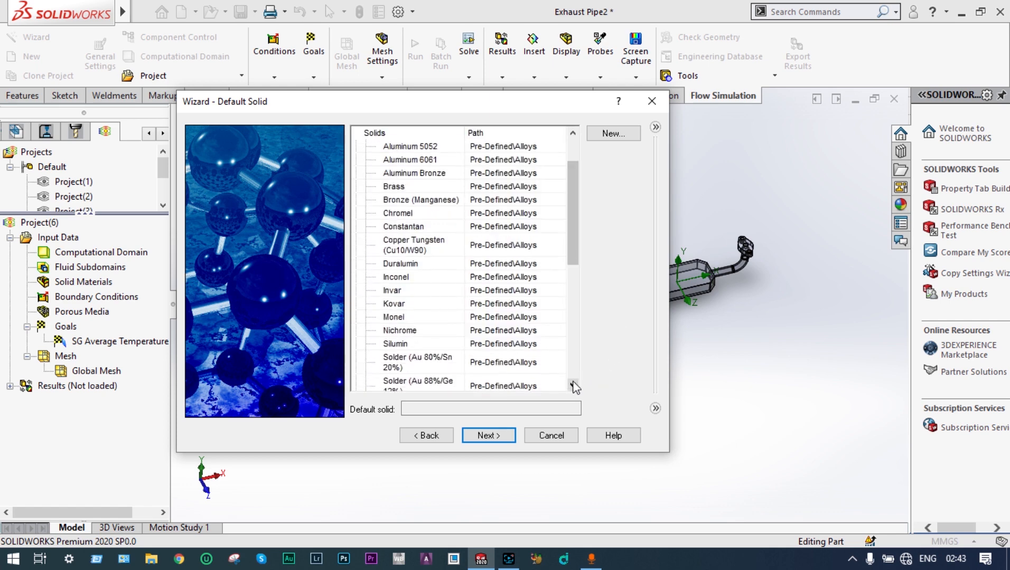
{"action": "scroll", "coordinate": [475, 367], "scroll_direction": "down", "scroll_amount": 4}
{"action": "left_click", "coordinate": [475, 361]}
{"action": "left_click", "coordinate": [489, 435]}
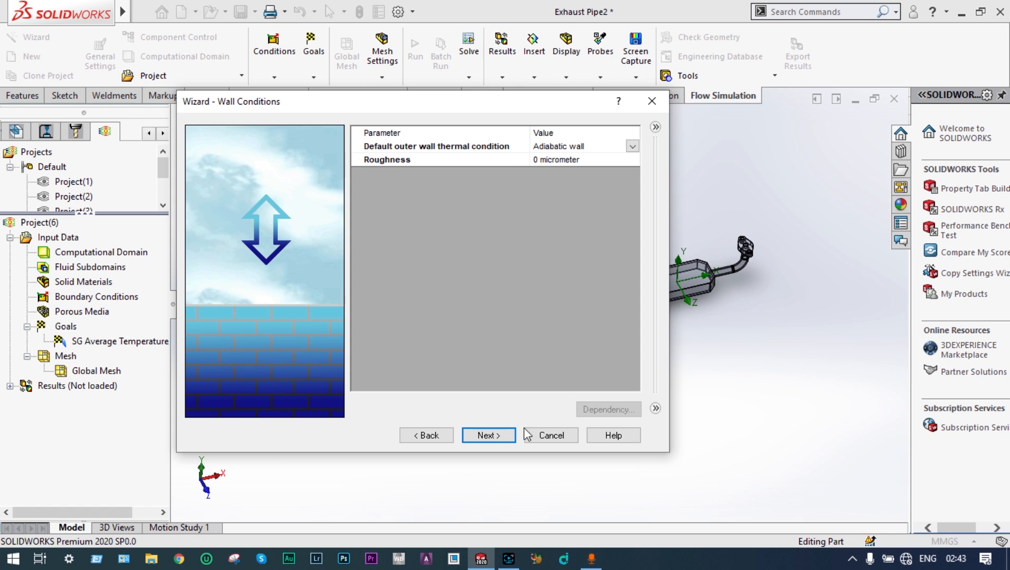
{"action": "left_click", "coordinate": [501, 438]}
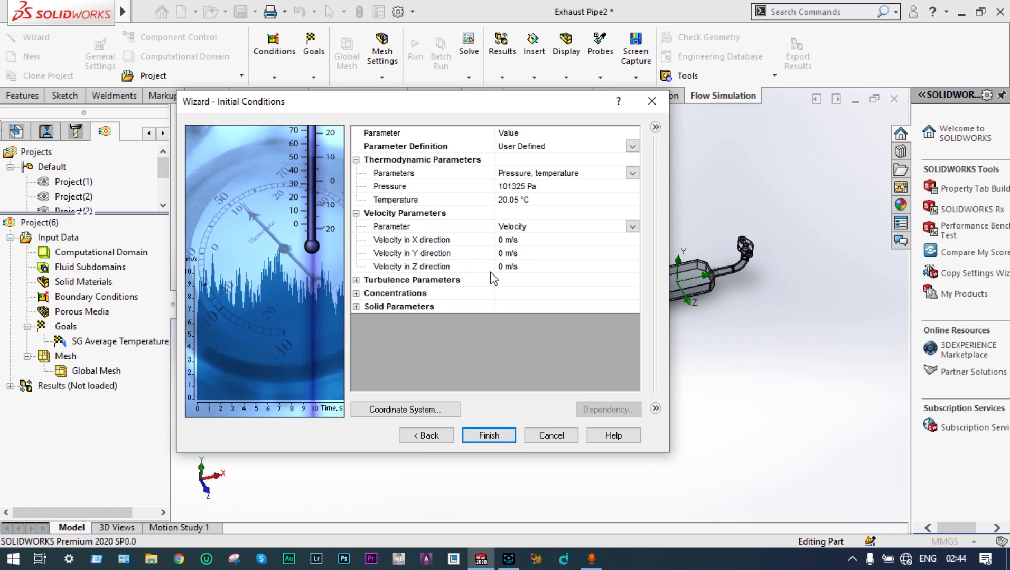
Step: Set the initial fluid temperature to 20 °C and edit the initial solid temperature
{"action": "left_click", "coordinate": [517, 200]}
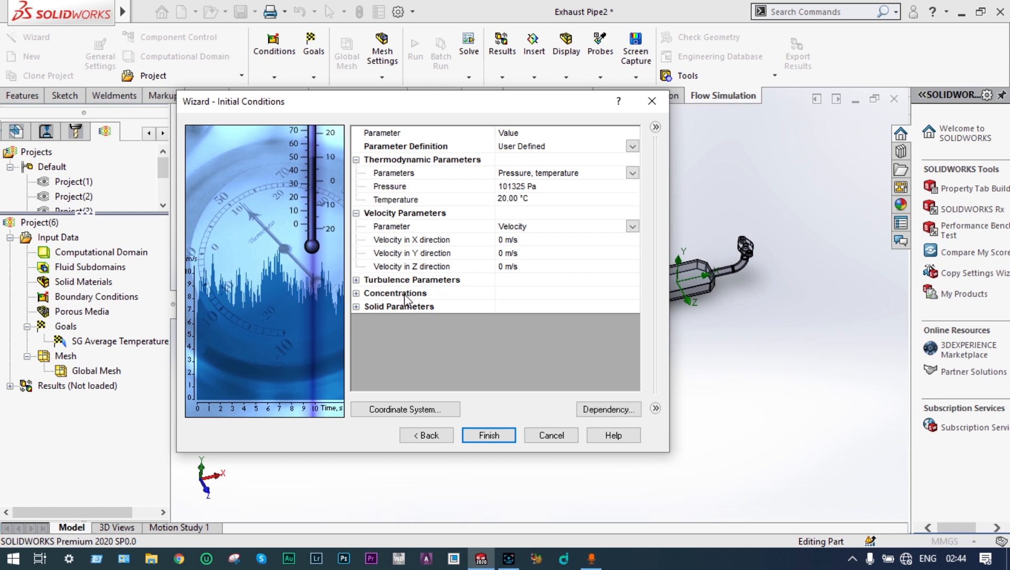
{"action": "left_click", "coordinate": [356, 307]}
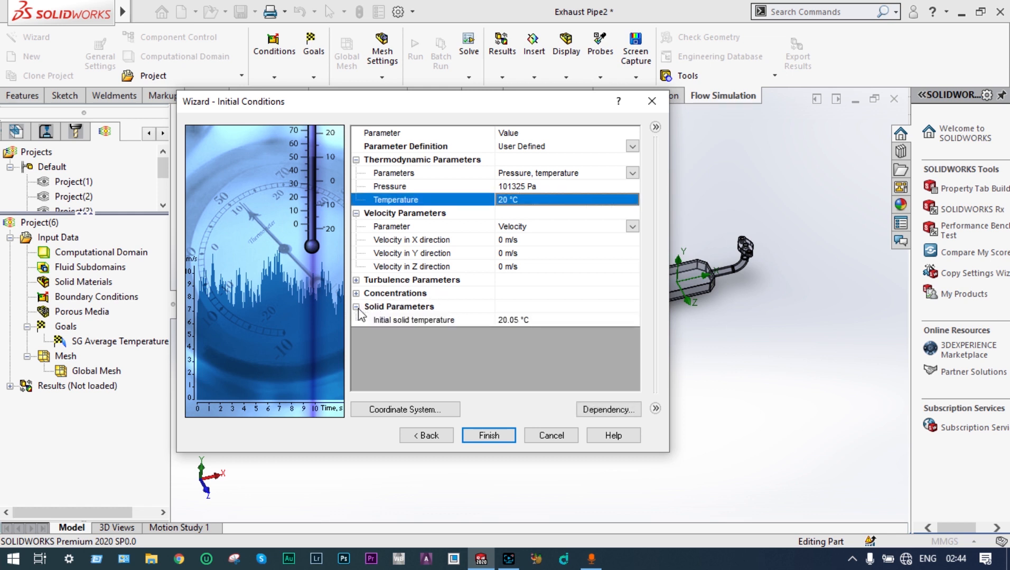
{"action": "left_click", "coordinate": [516, 318]}
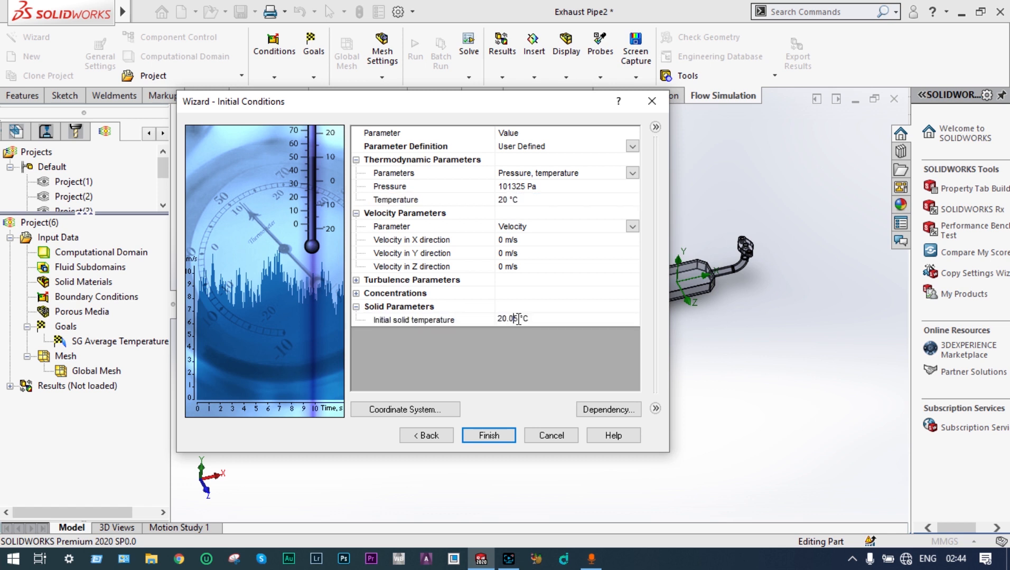
{"action": "key", "text": "BackSpace"}
{"action": "left_click", "coordinate": [357, 306]}
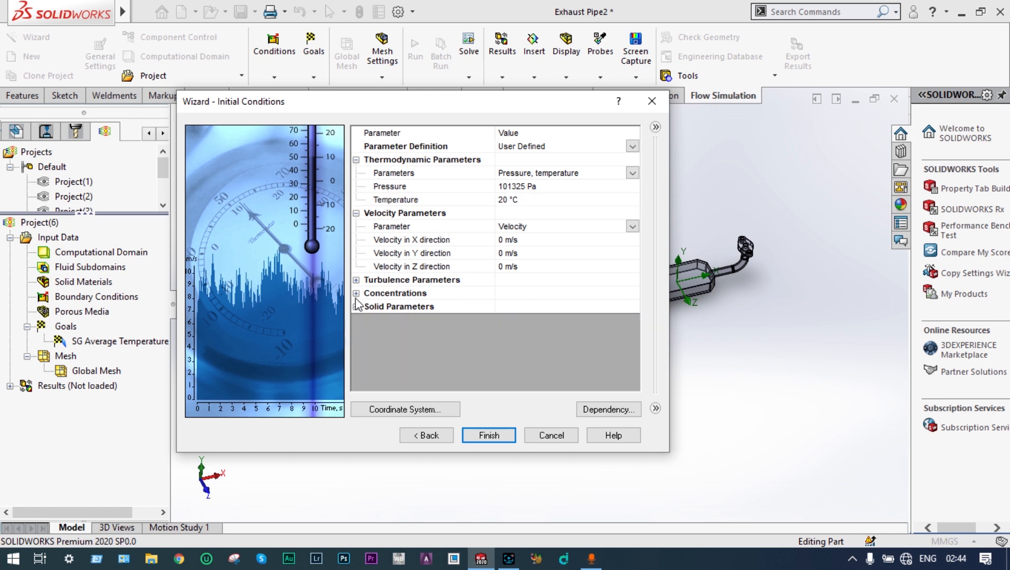
Step: Set the initial mass fractions of Carbon dioxide, H2O, Air and Nitrogen (0.70), then finish the wizard
{"action": "left_click", "coordinate": [356, 294]}
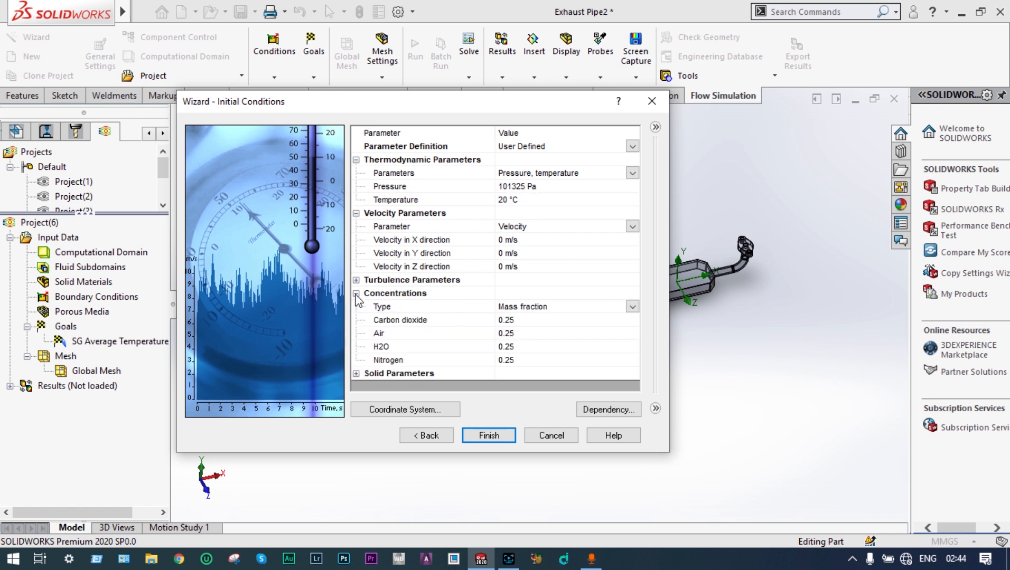
{"action": "left_click", "coordinate": [509, 322]}
{"action": "left_click", "coordinate": [510, 320]}
{"action": "key", "text": "BackSpace"}
{"action": "type", "text": "1"}
{"action": "left_click", "coordinate": [510, 351]}
{"action": "left_click", "coordinate": [510, 347]}
{"action": "key", "text": "BackSpace"}
{"action": "type", "text": "1"}
{"action": "left_click", "coordinate": [512, 362]}
{"action": "left_click", "coordinate": [512, 361]}
{"action": "key", "text": "BackSpace"}
{"action": "key", "text": "BackSpace"}
{"action": "type", "text": "70"}
{"action": "left_click", "coordinate": [500, 346]}
{"action": "left_click", "coordinate": [508, 333]}
{"action": "key", "text": "BackSpace"}
{"action": "type", "text": "1"}
{"action": "left_click", "coordinate": [490, 435]}
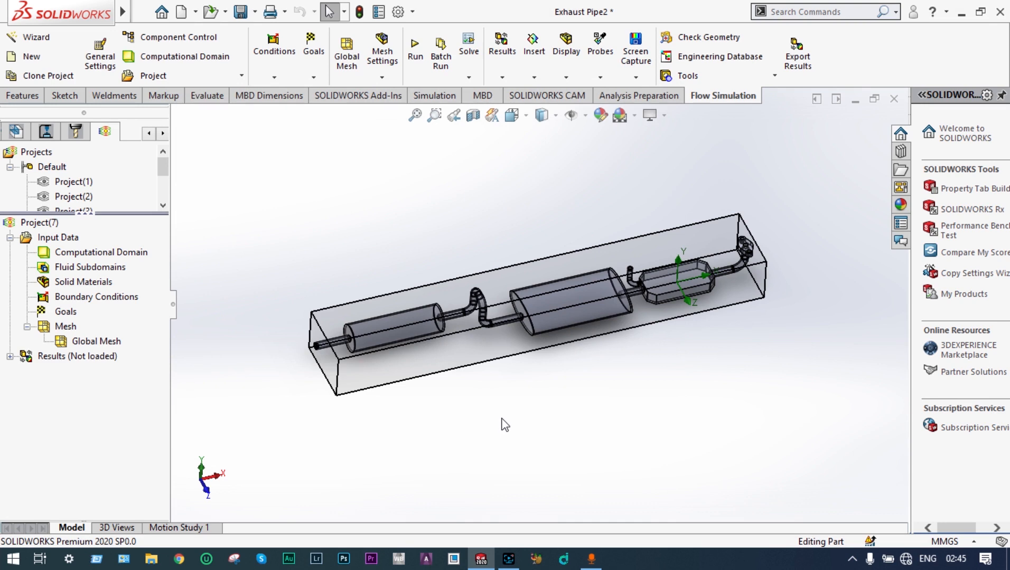
Step: Enlarge the computational domain to about 0.40/-1.64 m in X, 0.26/-0.15 m in Y, 0.22/-0.24 m in Z, then hide it
{"action": "right_click", "coordinate": [118, 256]}
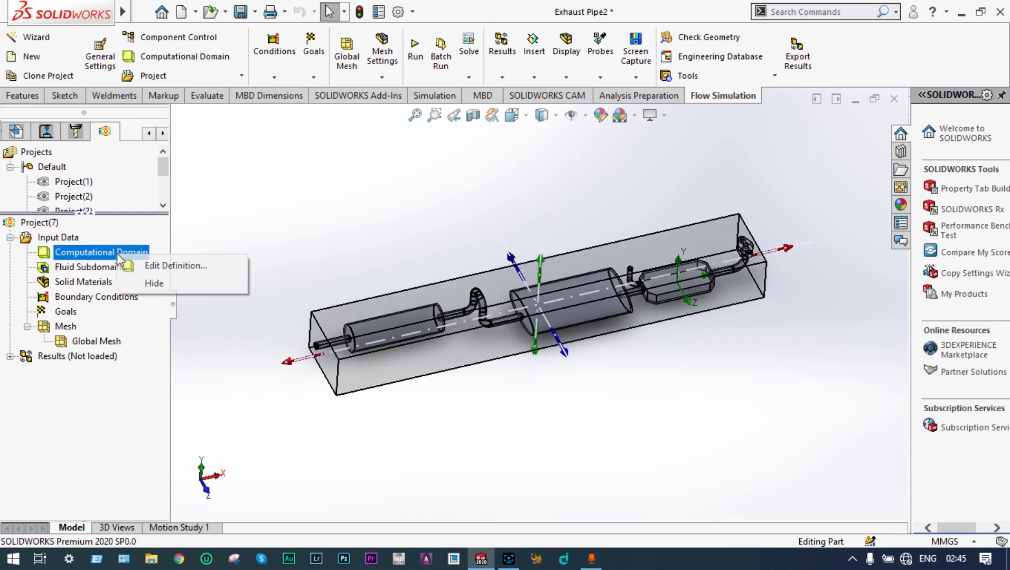
{"action": "left_click", "coordinate": [183, 264]}
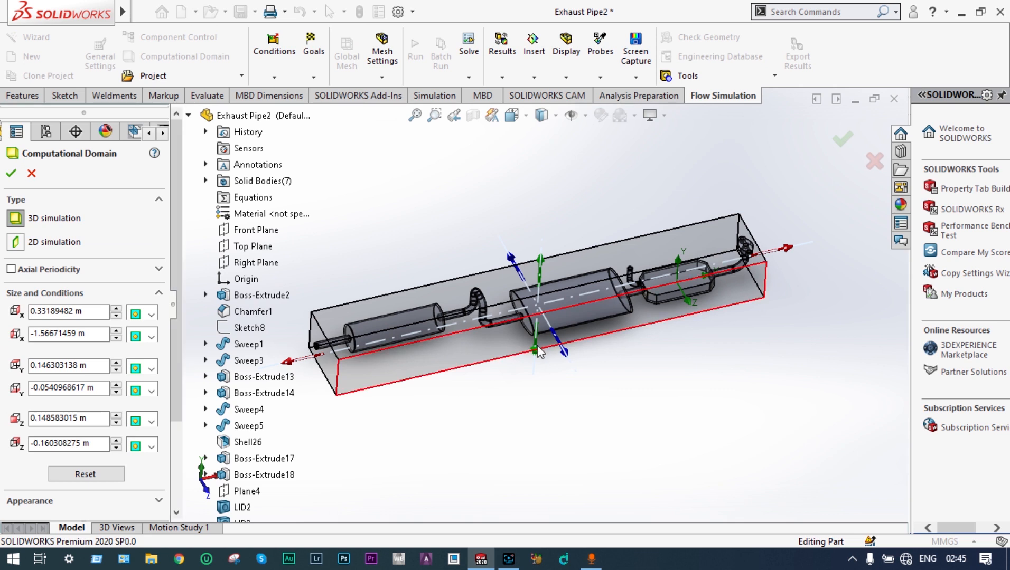
{"action": "left_click_drag", "start_coordinate": [536, 354], "coordinate": [536, 376]}
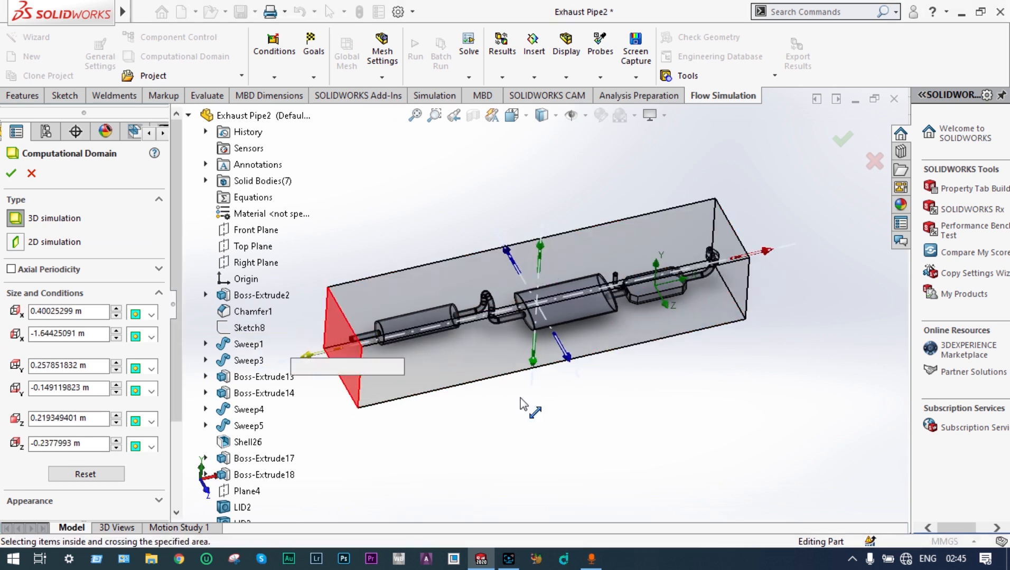
{"action": "middle_click_drag", "start_coordinate": [580, 400], "coordinate": [585, 363]}
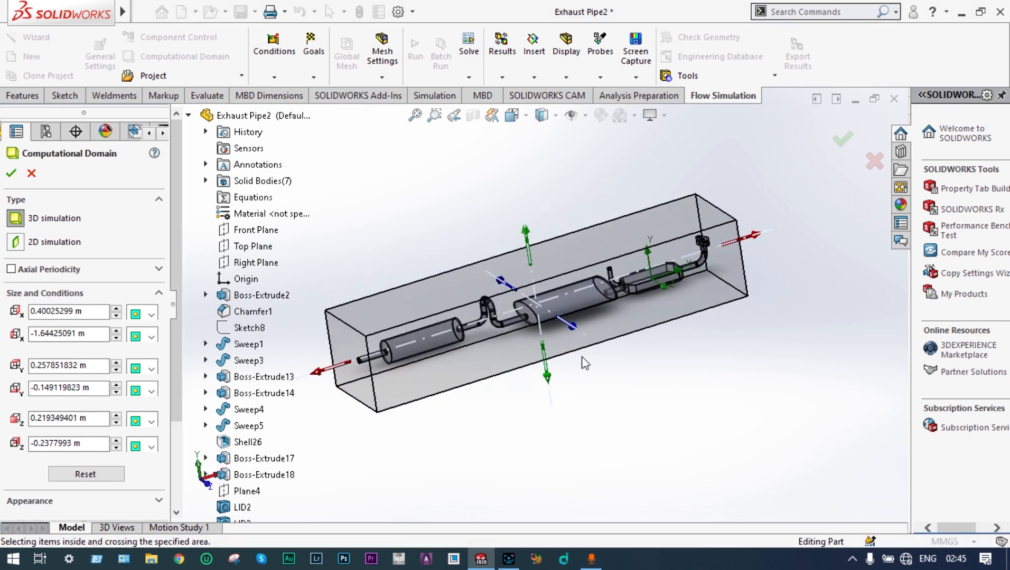
{"action": "left_click", "coordinate": [842, 138]}
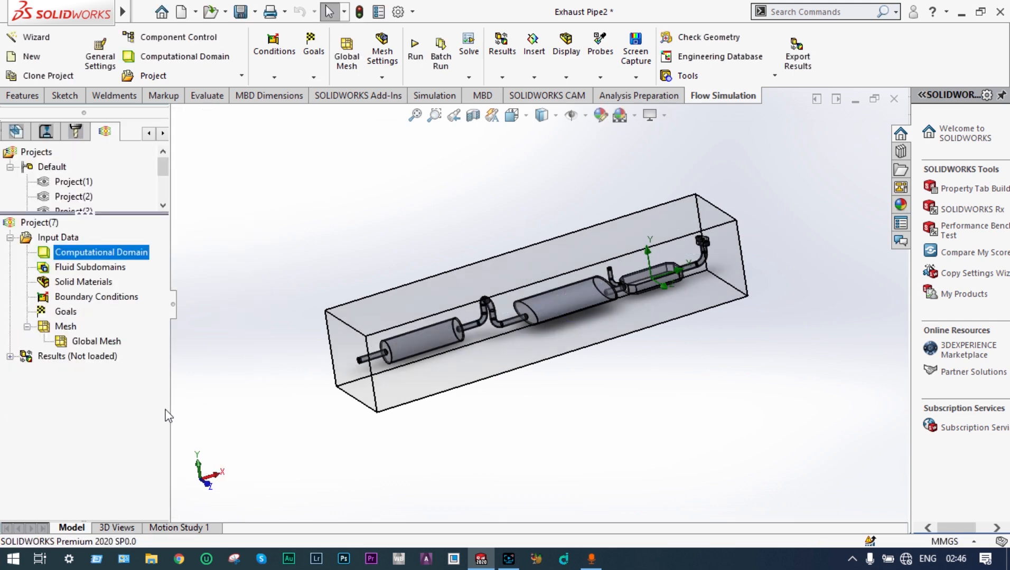
{"action": "right_click", "coordinate": [121, 256]}
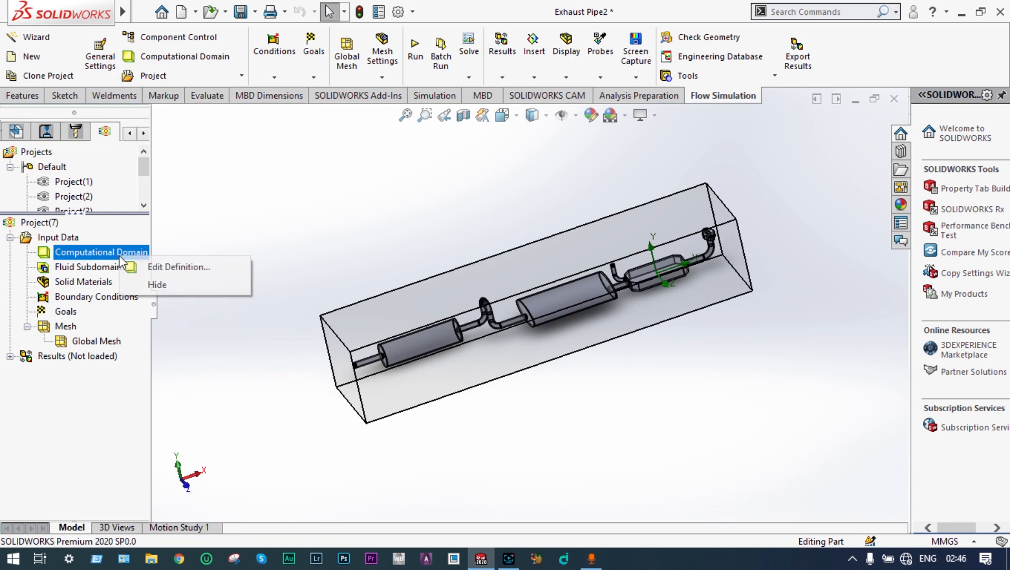
{"action": "left_click", "coordinate": [157, 284]}
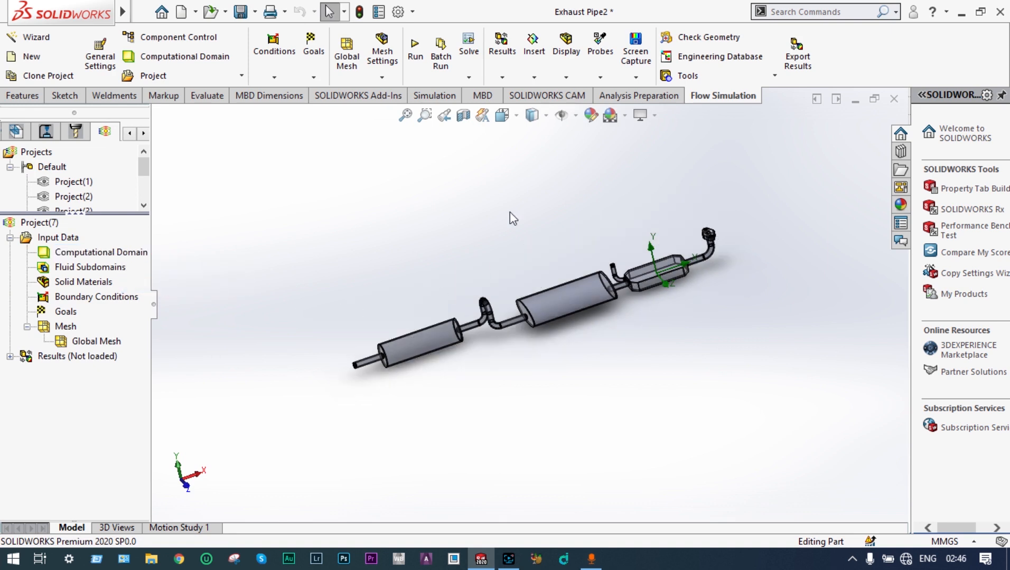
Step: Apply a section view of the exhaust along the Front Plane
{"action": "left_click", "coordinate": [406, 115]}
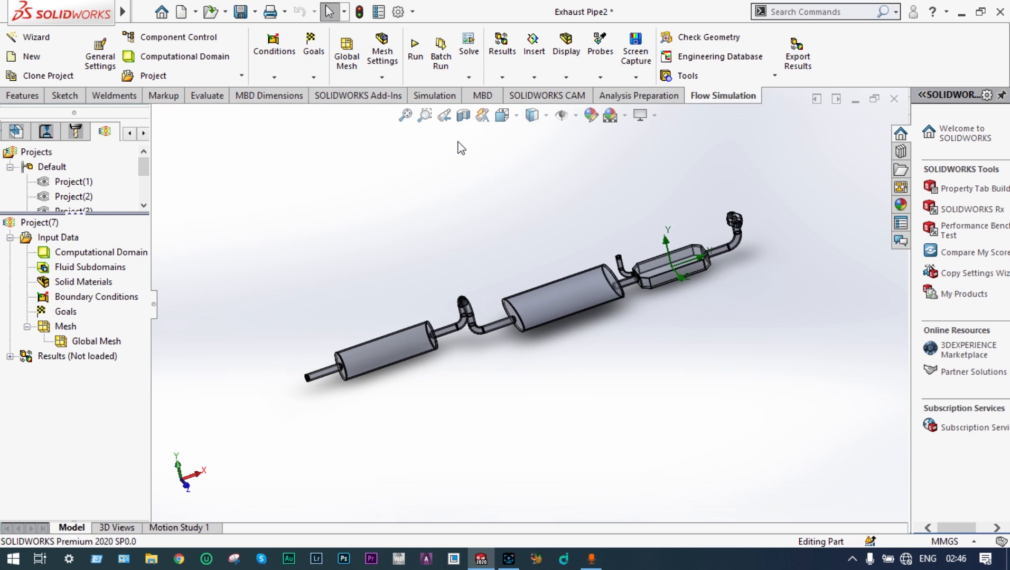
{"action": "left_click", "coordinate": [463, 115]}
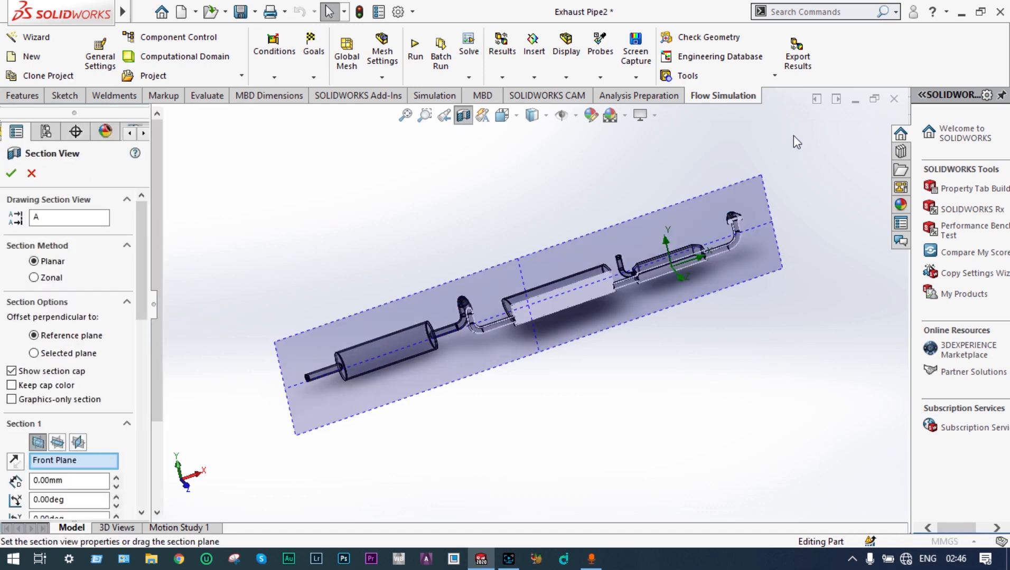
{"action": "left_click", "coordinate": [842, 142]}
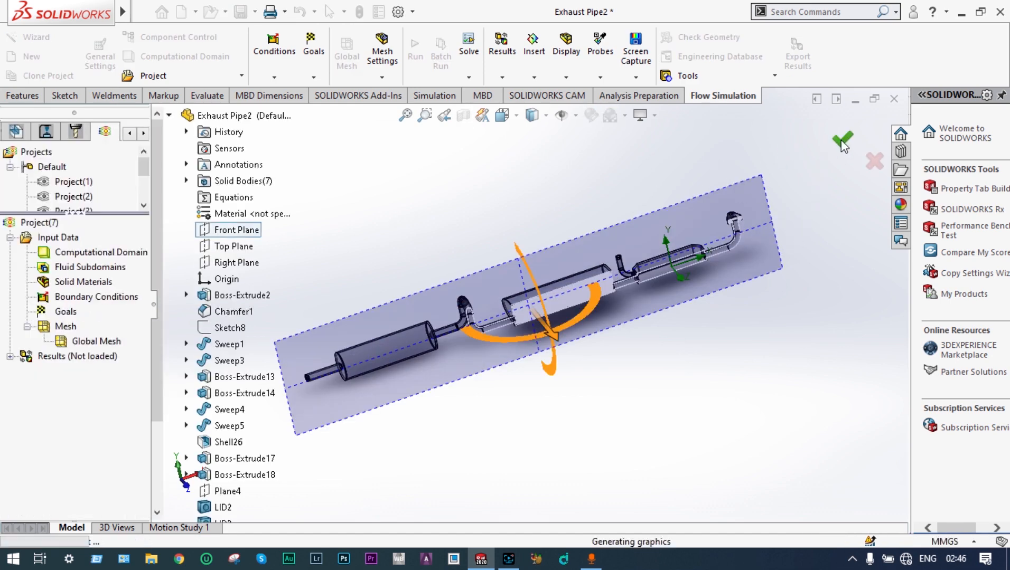
{"action": "middle_click_drag", "start_coordinate": [762, 166], "coordinate": [742, 162]}
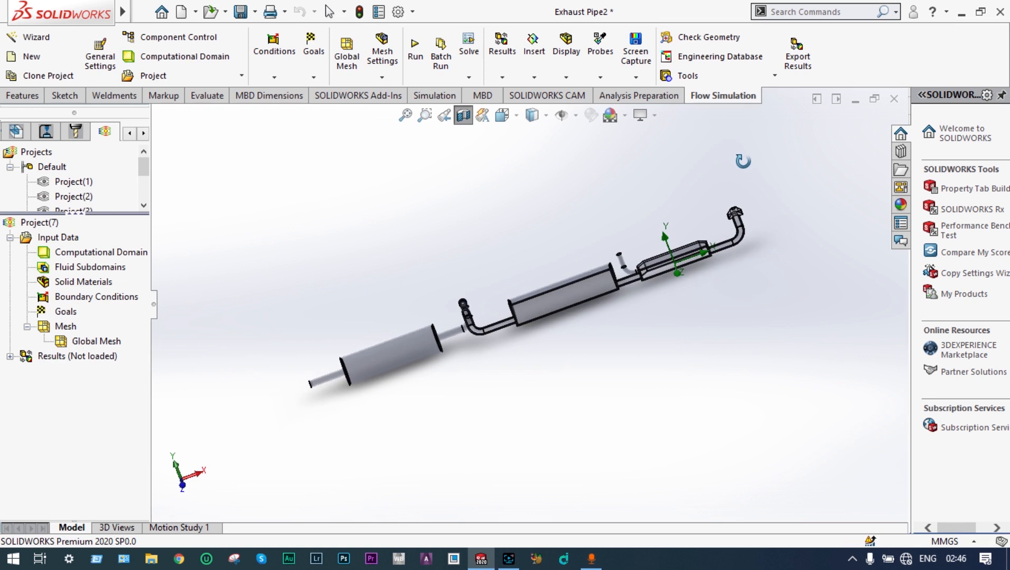
Step: Insert a new boundary condition and set its inlet mass flow rate to 0.02 kg/s
{"action": "right_click", "coordinate": [119, 297]}
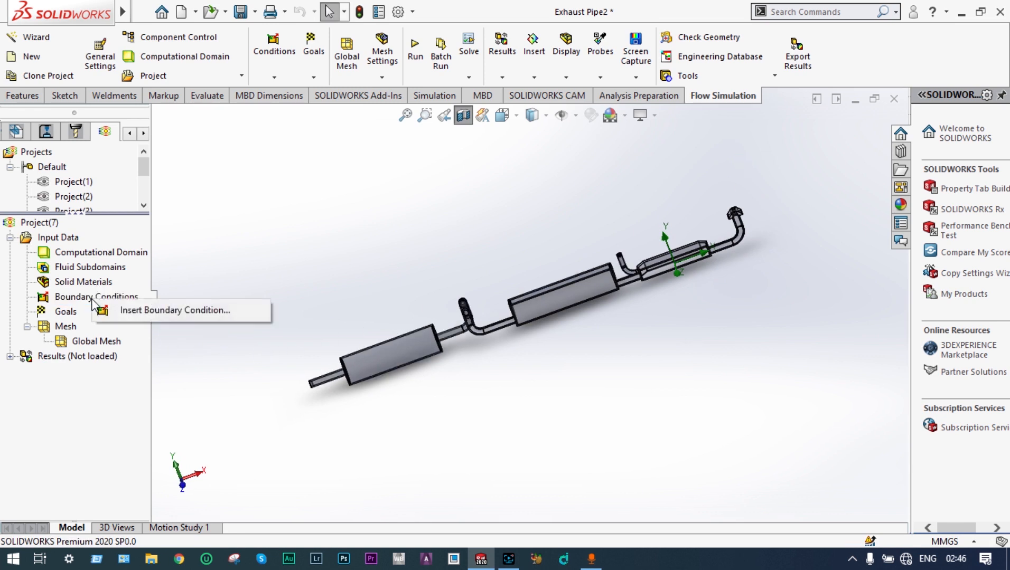
{"action": "left_click", "coordinate": [135, 310]}
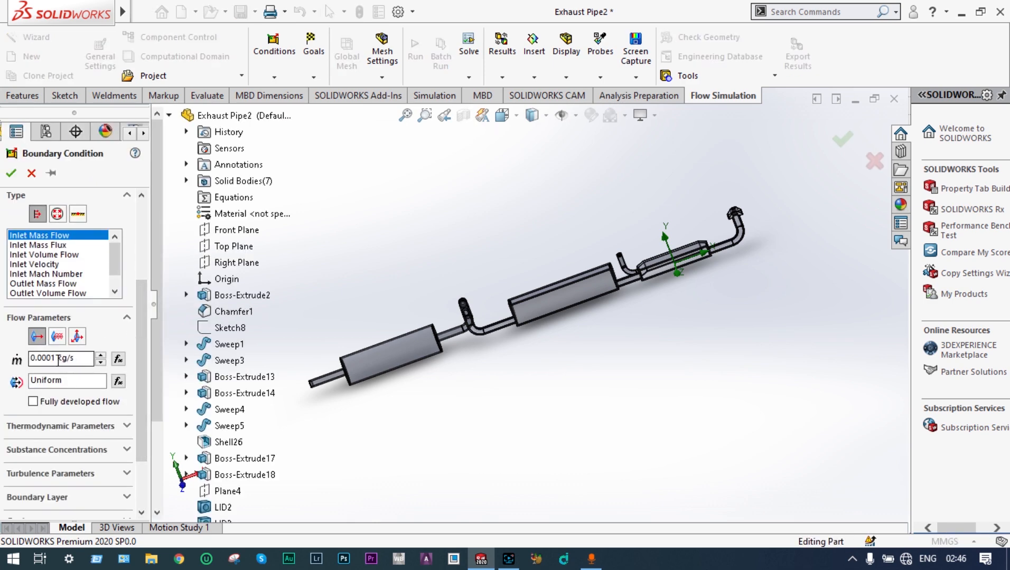
{"action": "left_click", "coordinate": [56, 358]}
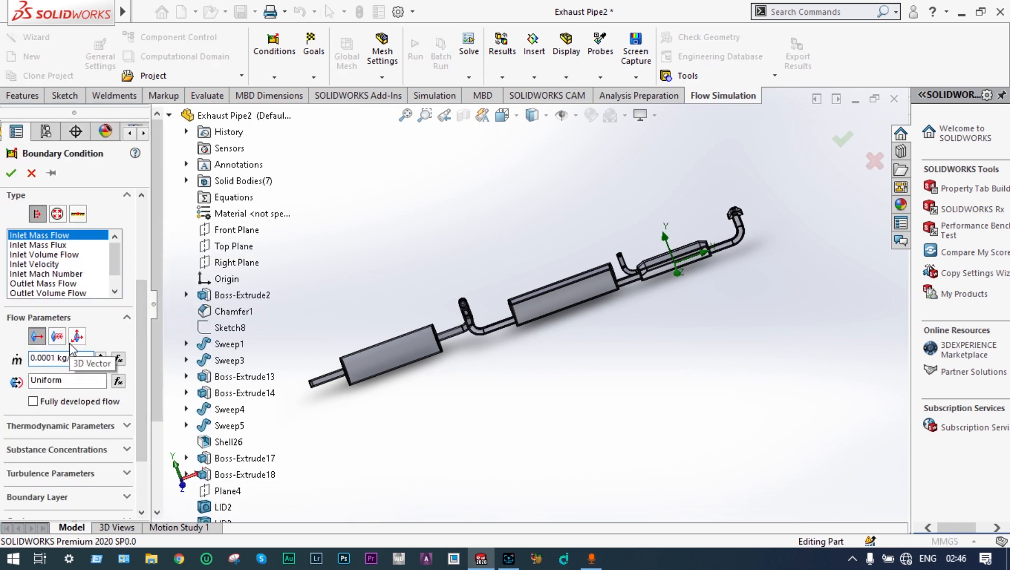
{"action": "key", "text": "BackSpace"}
{"action": "key", "text": "BackSpace"}
{"action": "type", "text": "2"}
{"action": "scroll", "coordinate": [72, 351], "scroll_direction": "down", "scroll_amount": 3}
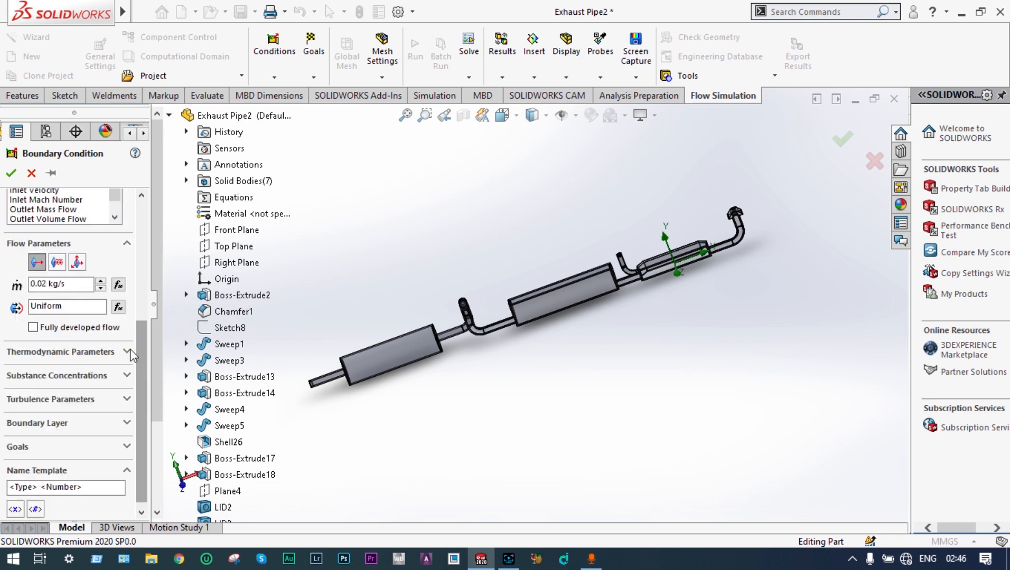
Step: Set the inlet's thermodynamic temperature to 700 °C
{"action": "left_click", "coordinate": [73, 351]}
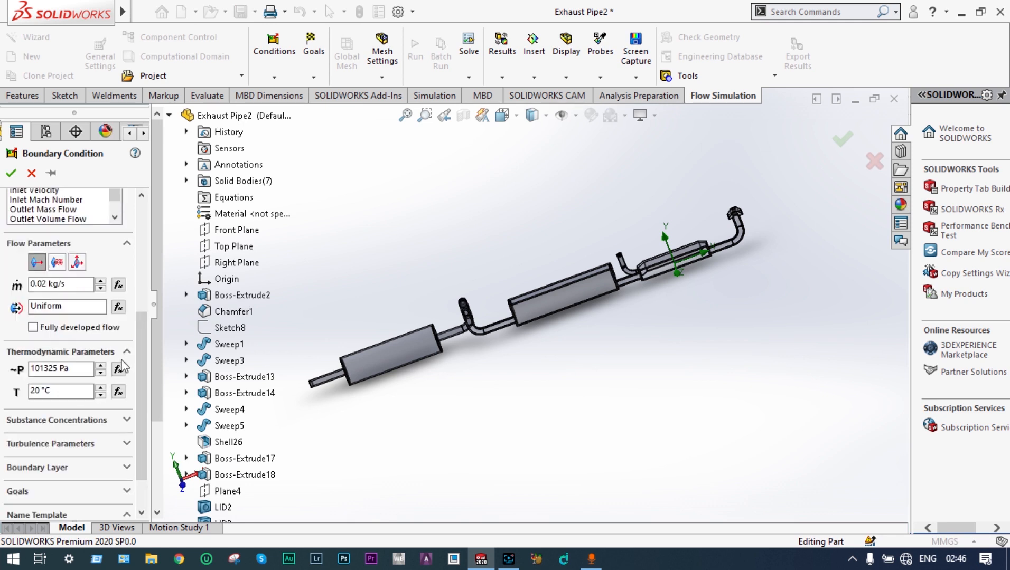
{"action": "left_click", "coordinate": [37, 389]}
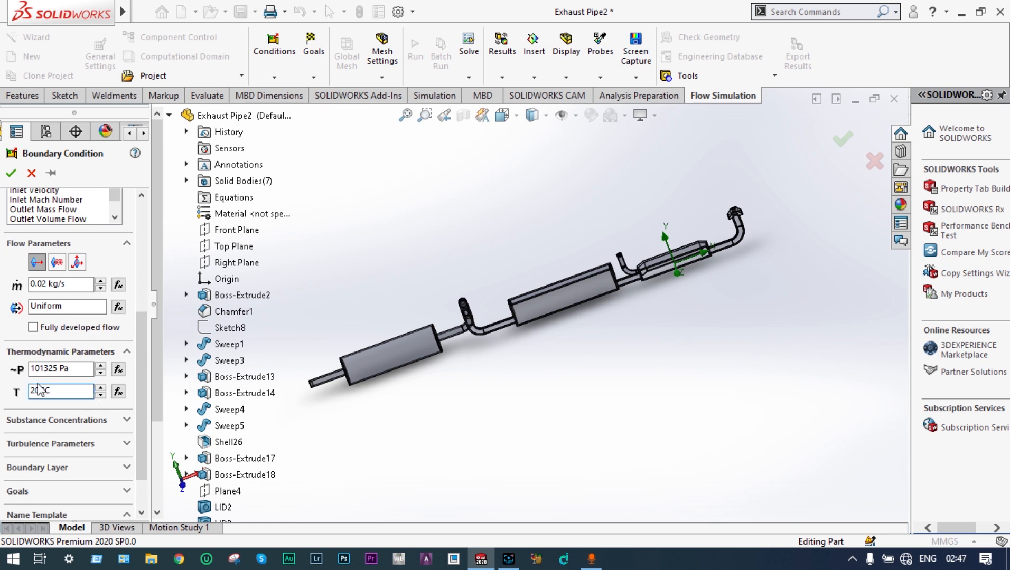
{"action": "type", "text": "700"}
{"action": "key", "text": "Return"}
{"action": "scroll", "coordinate": [140, 363], "scroll_direction": "down", "scroll_amount": 1}
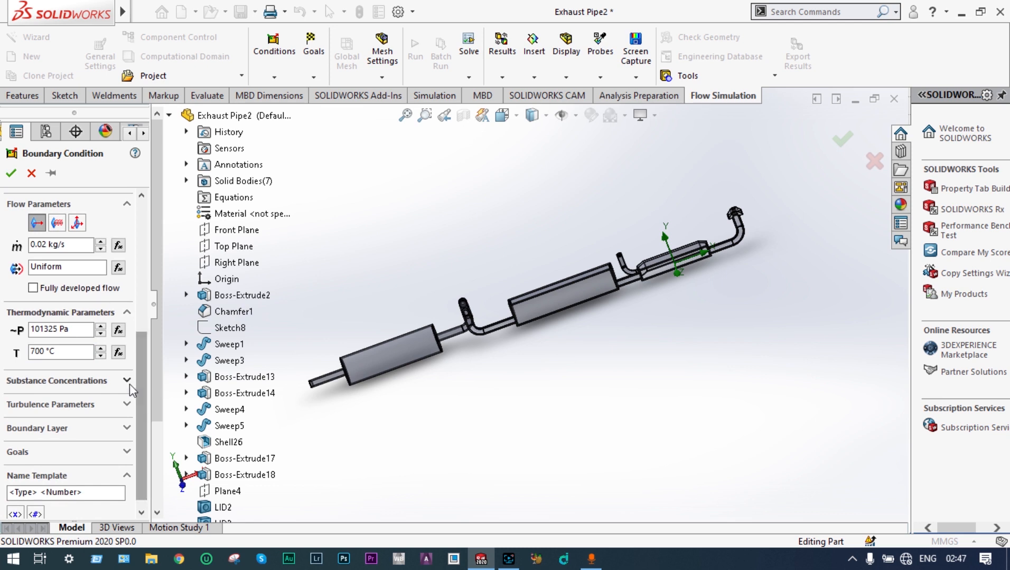
Step: Set the inlet's mass fractions of H2O to 0.15 and Air to 0
{"action": "left_click", "coordinate": [127, 380]}
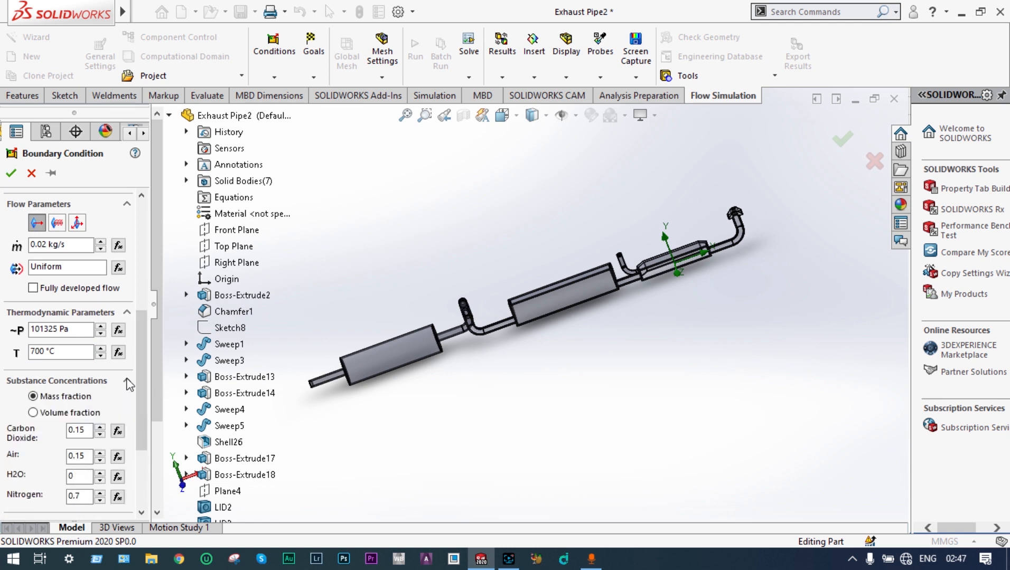
{"action": "left_click", "coordinate": [78, 477]}
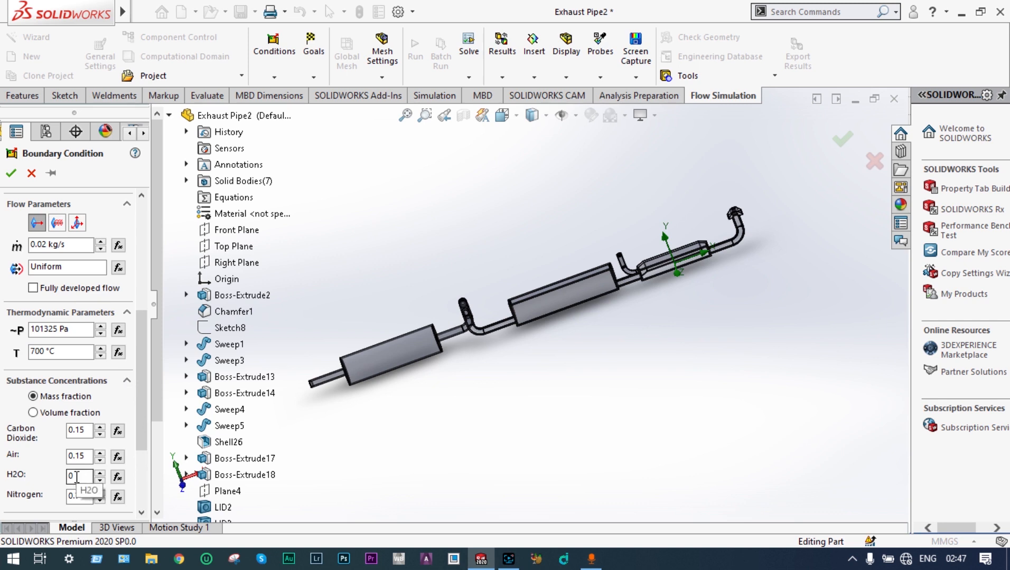
{"action": "type", "text": ".15"}
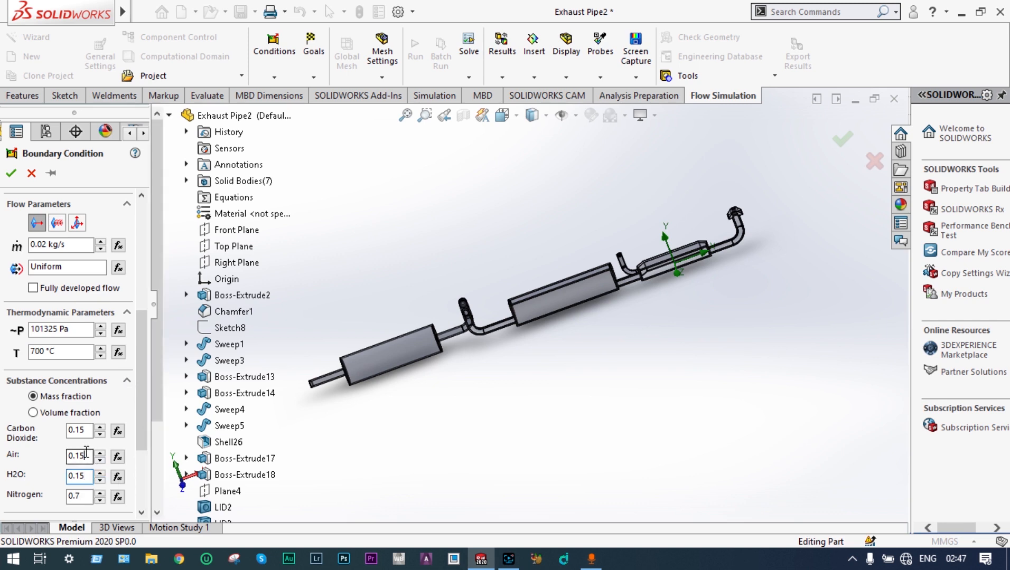
{"action": "left_click", "coordinate": [86, 453]}
Step: Assign the inlet to the inner face of the exhaust's bent end pipe and confirm the boundary condition
{"action": "middle_click_drag", "start_coordinate": [763, 212], "coordinate": [741, 155]}
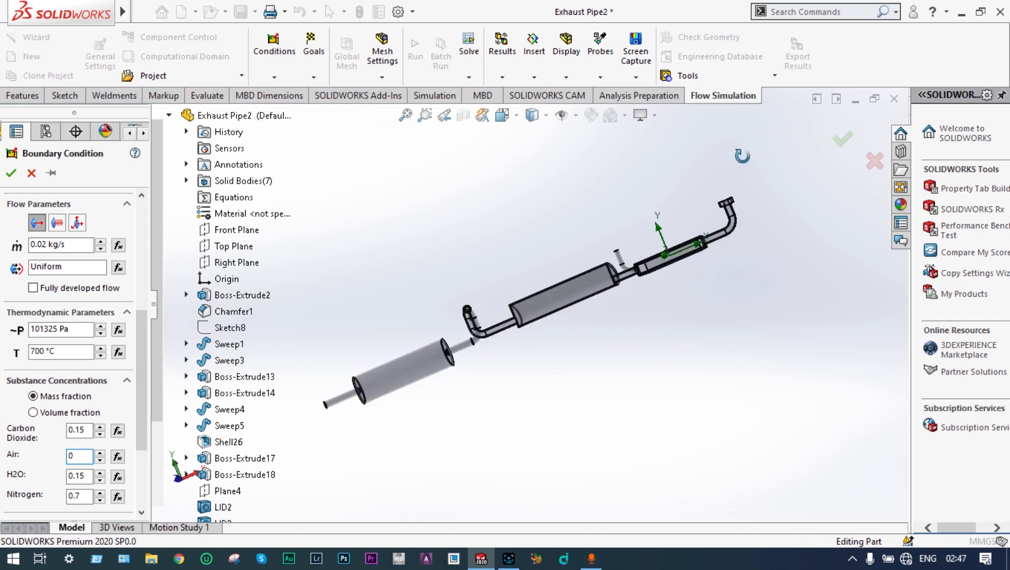
{"action": "left_click", "coordinate": [424, 116]}
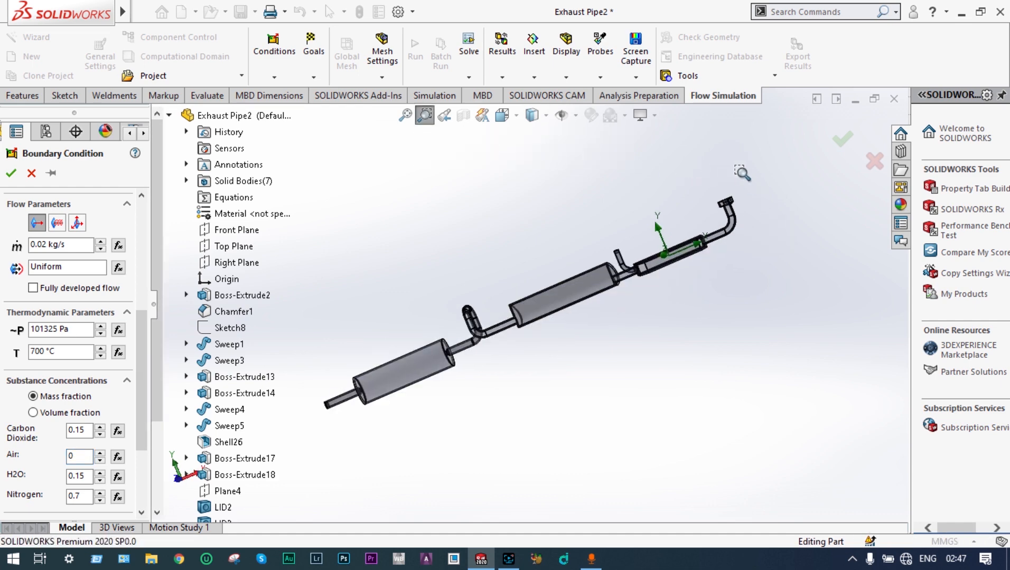
{"action": "left_click_drag", "start_coordinate": [758, 172], "coordinate": [699, 227]}
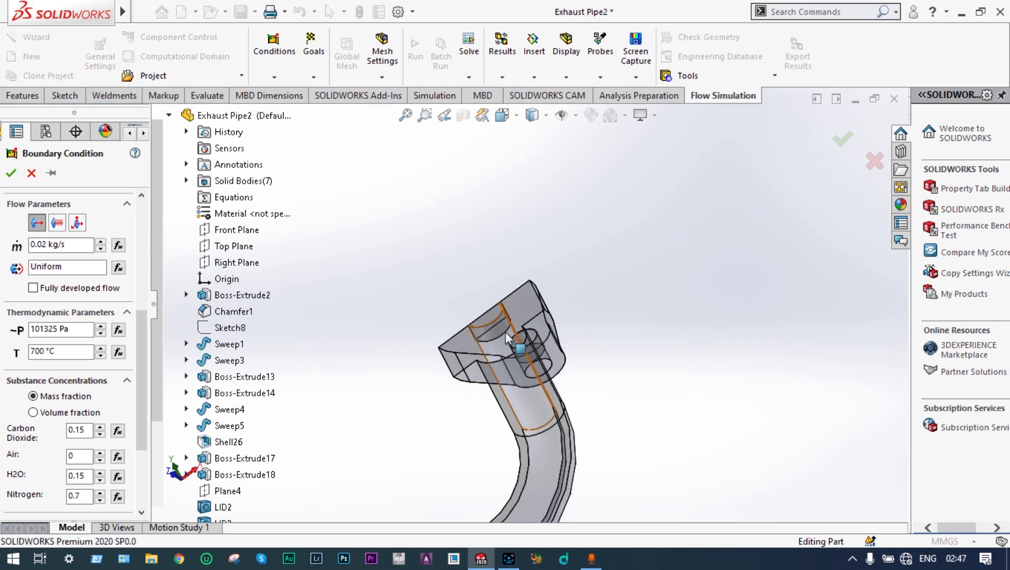
{"action": "left_click", "coordinate": [496, 330]}
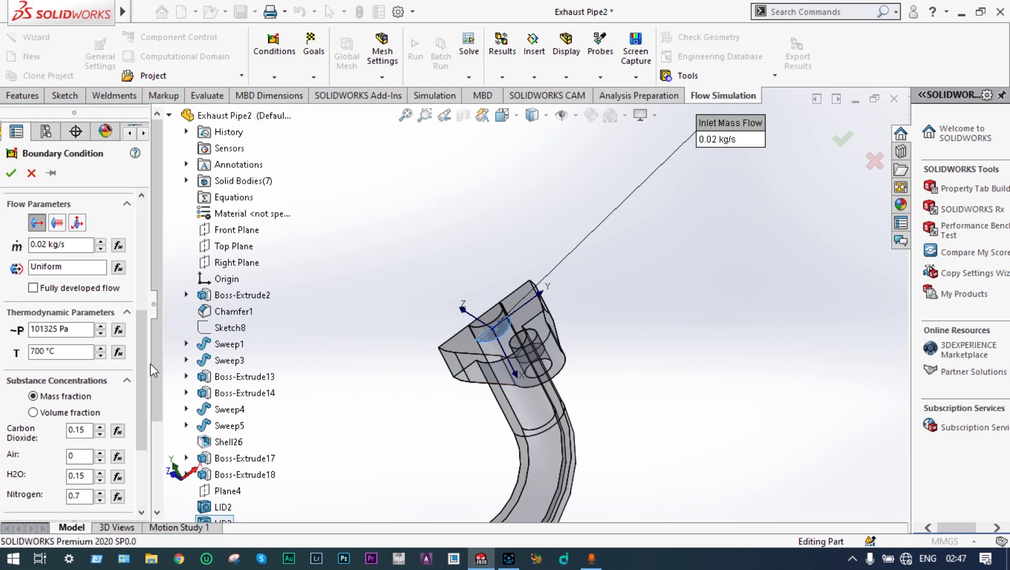
{"action": "left_click", "coordinate": [11, 177]}
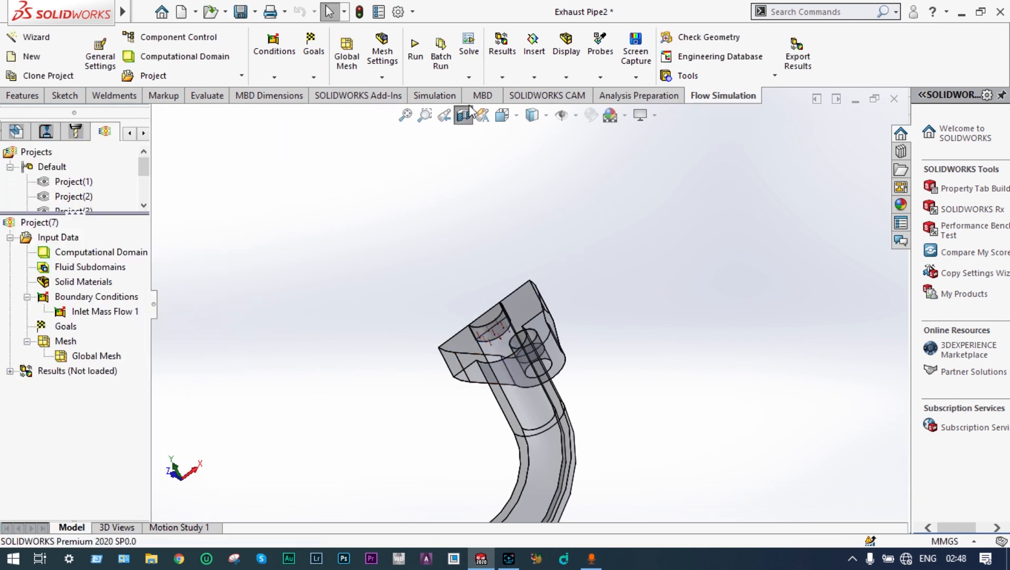
Step: Re-create the section view on the Front Plane with the plane offset to -32 mm
{"action": "left_click", "coordinate": [470, 108]}
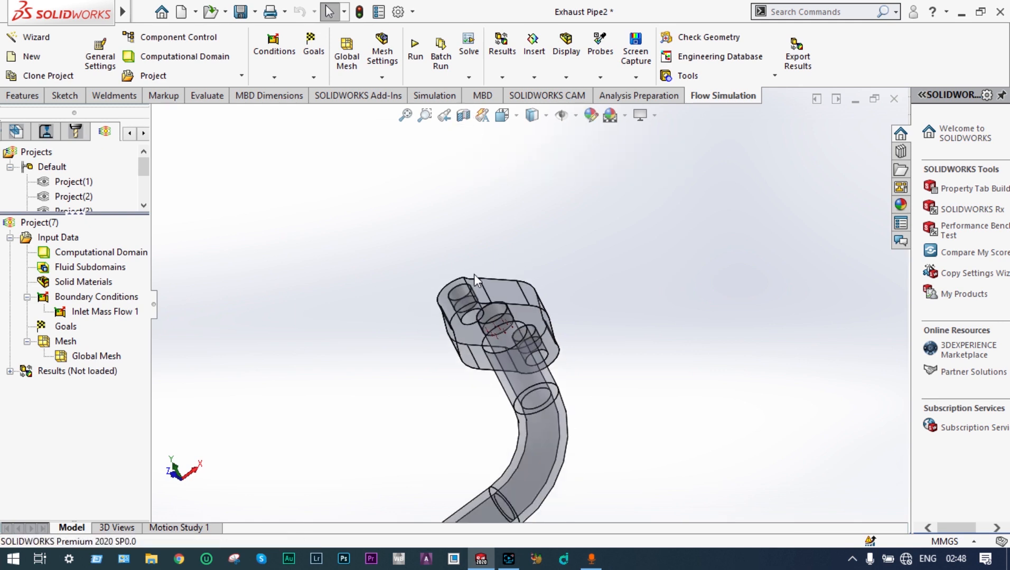
{"action": "middle_click_drag", "start_coordinate": [379, 305], "coordinate": [408, 335]}
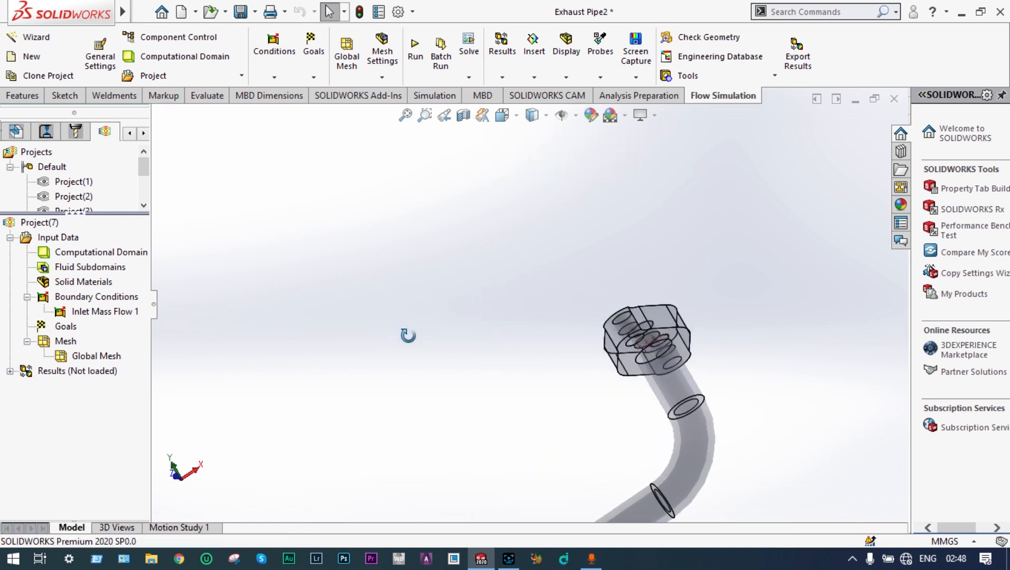
{"action": "left_click", "coordinate": [406, 116]}
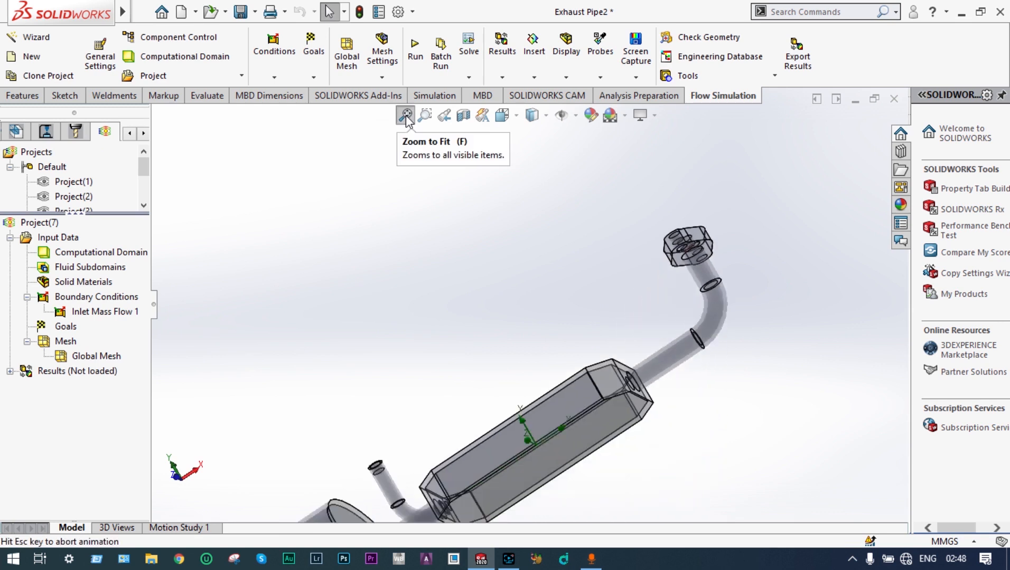
{"action": "middle_click_drag", "start_coordinate": [487, 180], "coordinate": [537, 256]}
{"action": "scroll", "coordinate": [538, 257], "scroll_direction": "up", "scroll_amount": 2}
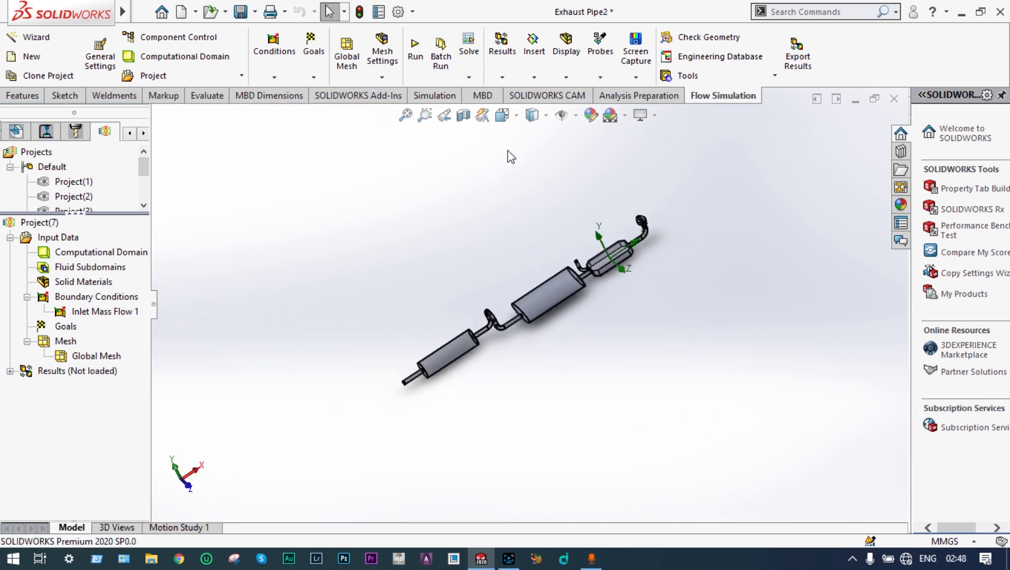
{"action": "left_click", "coordinate": [406, 115]}
{"action": "left_click", "coordinate": [463, 115]}
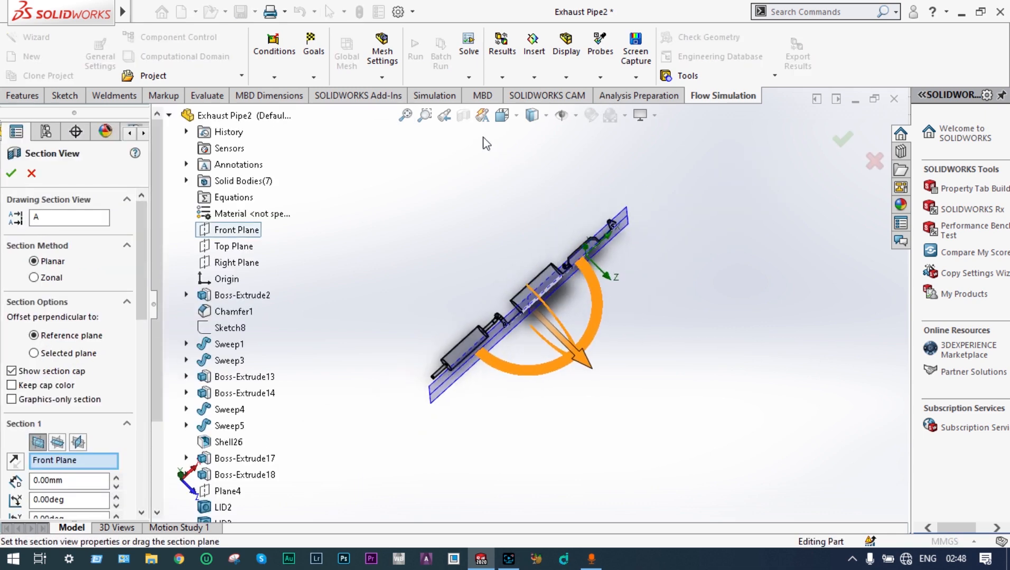
{"action": "left_click", "coordinate": [424, 116]}
{"action": "left_click_drag", "start_coordinate": [573, 232], "coordinate": [515, 301]}
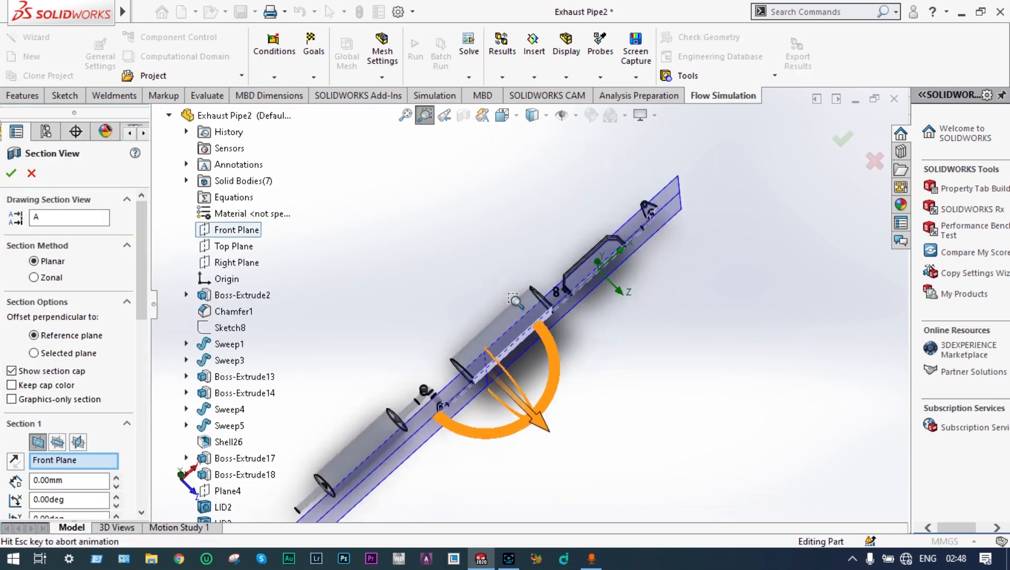
{"action": "key", "text": "Escape"}
{"action": "left_click_drag", "start_coordinate": [694, 361], "coordinate": [825, 161]}
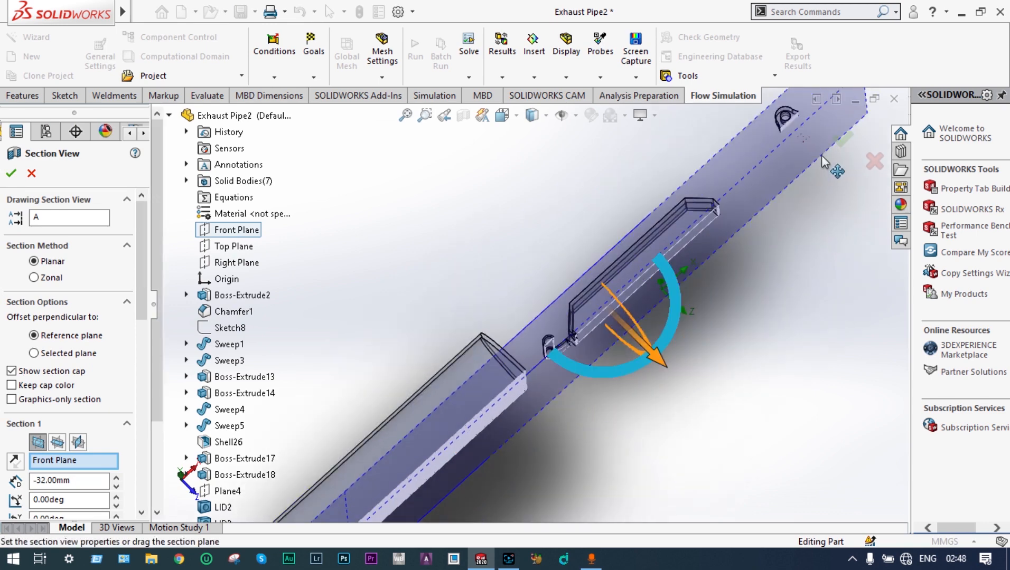
{"action": "left_click", "coordinate": [844, 139]}
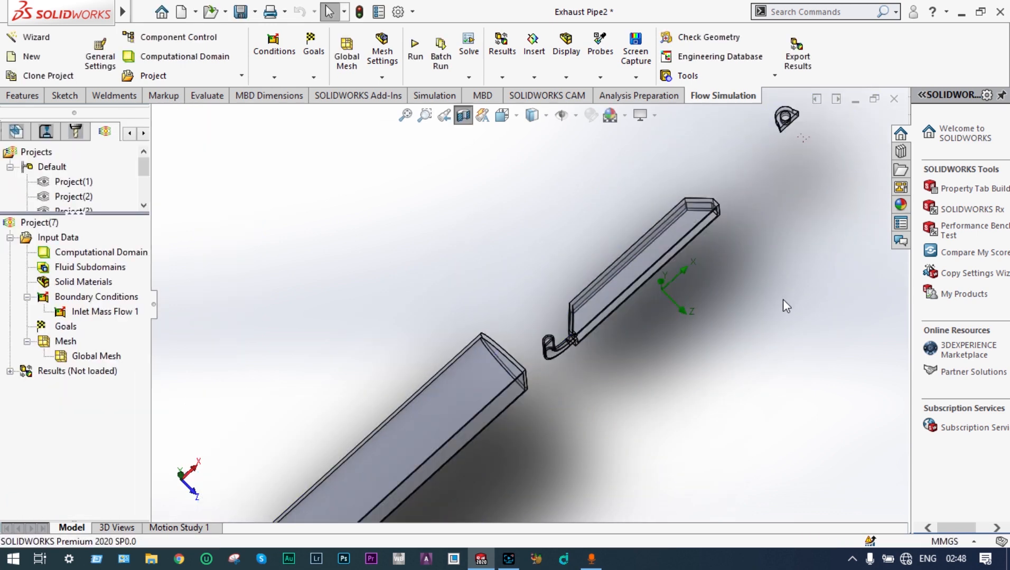
Step: Insert a second boundary condition with an inlet mass flow rate of 0.01 kg/s
{"action": "mouse_move", "coordinate": [786, 307]}
{"action": "middle_mouse_down"}
{"action": "mouse_move", "coordinate": [744, 151]}
{"action": "mouse_move", "coordinate": [706, 207]}
{"action": "mouse_move", "coordinate": [624, 225]}
{"action": "middle_mouse_up"}
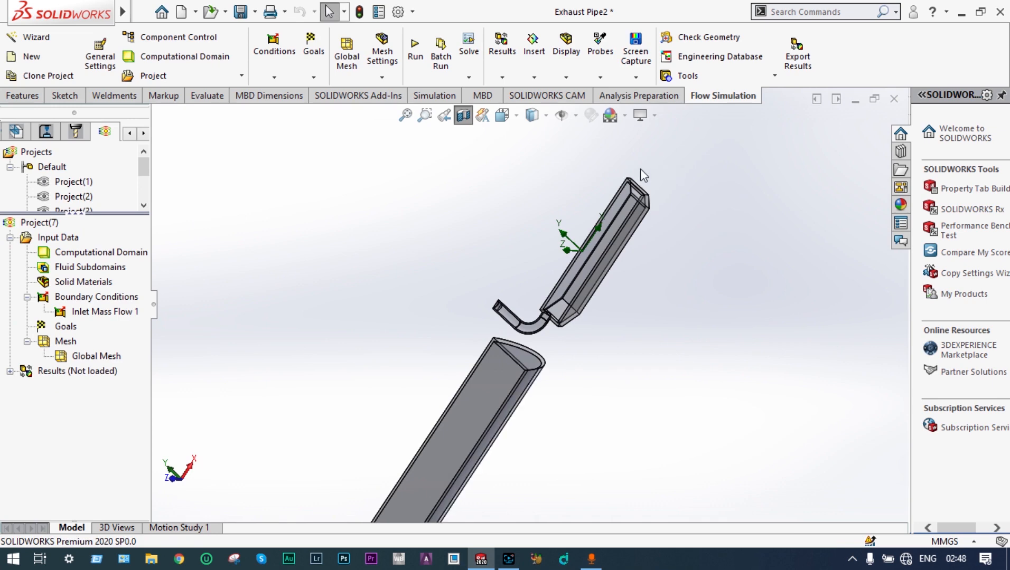
{"action": "left_click", "coordinate": [425, 115]}
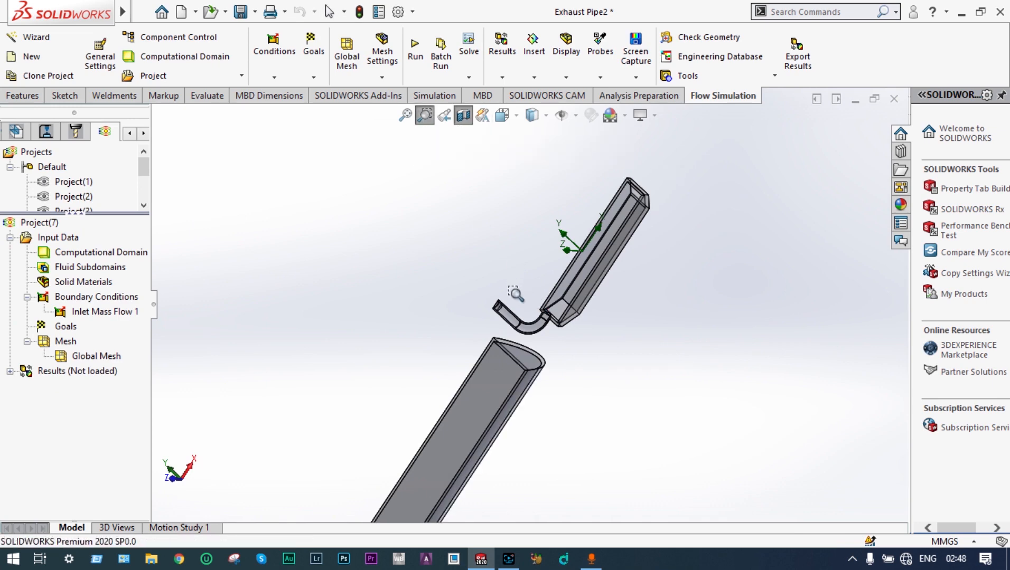
{"action": "left_click_drag", "start_coordinate": [512, 286], "coordinate": [475, 343]}
{"action": "middle_click_drag", "start_coordinate": [532, 350], "coordinate": [523, 346]}
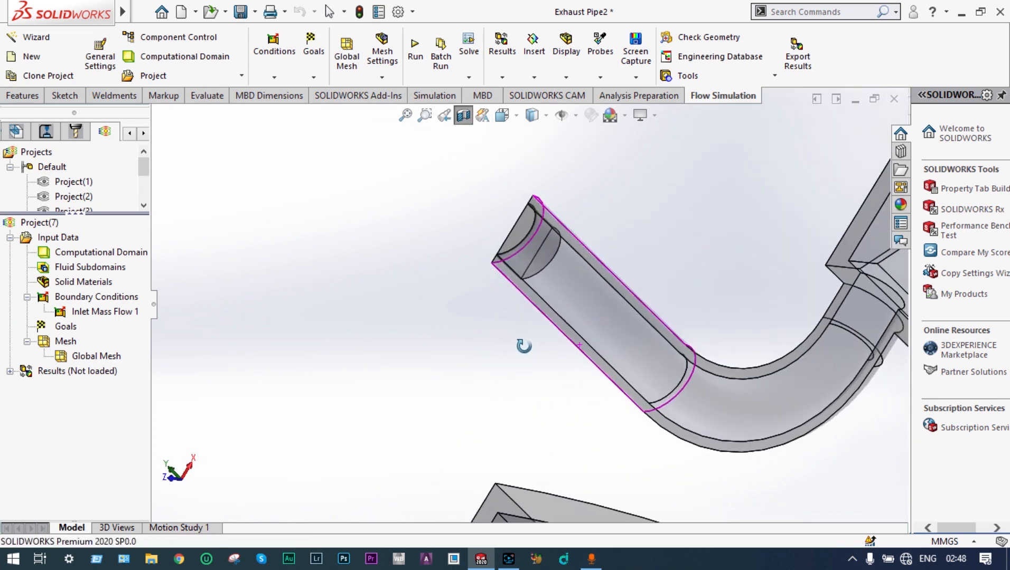
{"action": "right_click", "coordinate": [108, 297]}
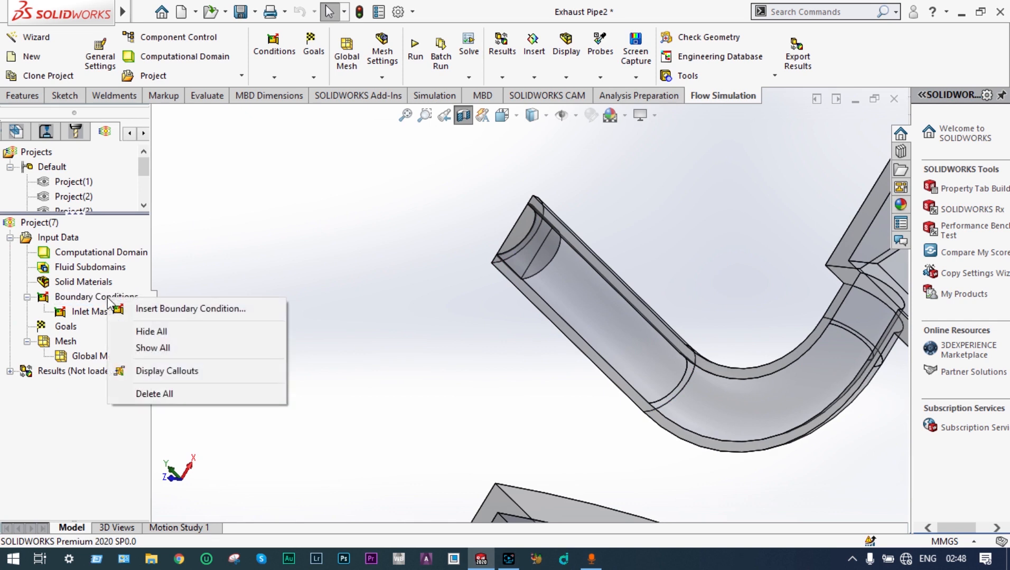
{"action": "left_click", "coordinate": [158, 309]}
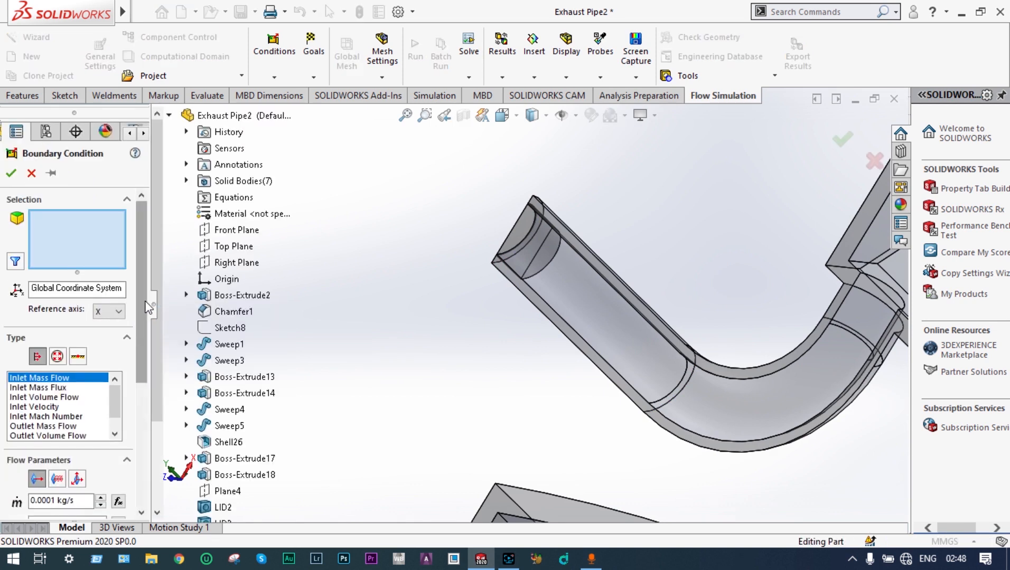
{"action": "left_click_drag", "start_coordinate": [144, 297], "coordinate": [147, 361]}
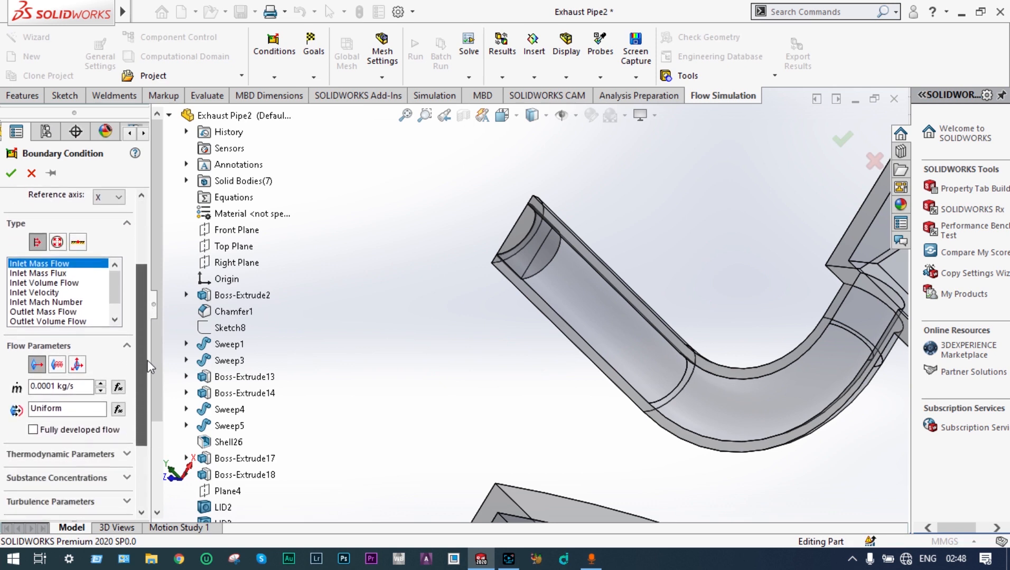
{"action": "left_click", "coordinate": [56, 386]}
{"action": "key", "text": "BackSpace"}
{"action": "key", "text": "BackSpace"}
{"action": "key", "text": "BackSpace"}
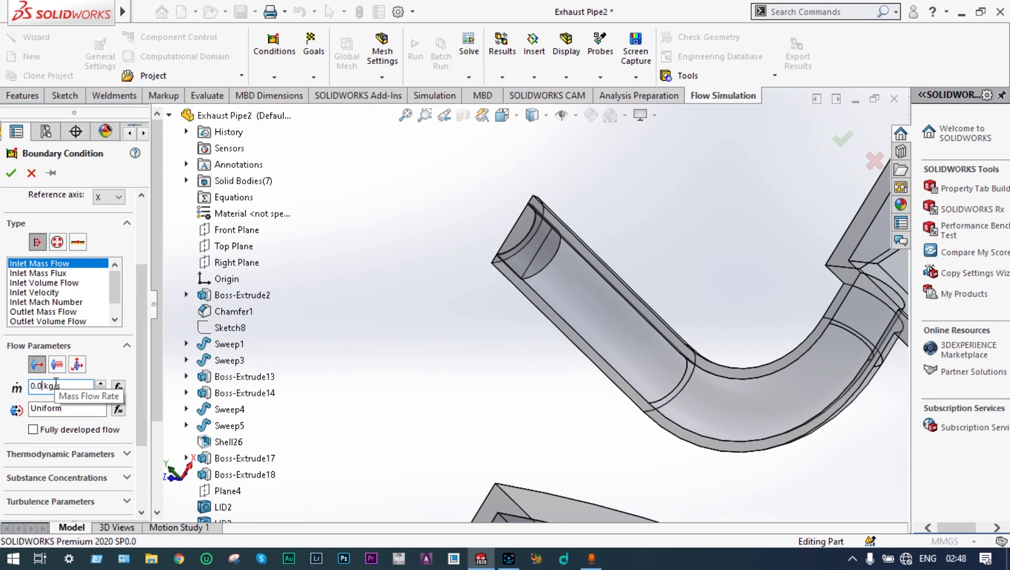
{"action": "type", "text": "1"}
Step: Set the second inlet's substance concentrations to Air mass fraction 1 and Nitrogen 0
{"action": "left_click_drag", "start_coordinate": [138, 349], "coordinate": [150, 415]}
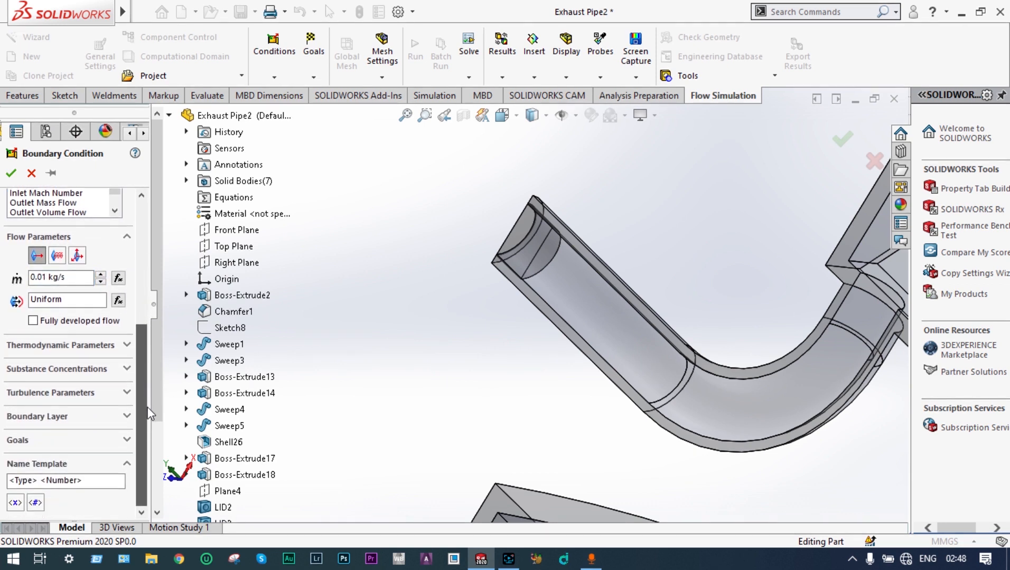
{"action": "left_click", "coordinate": [127, 346]}
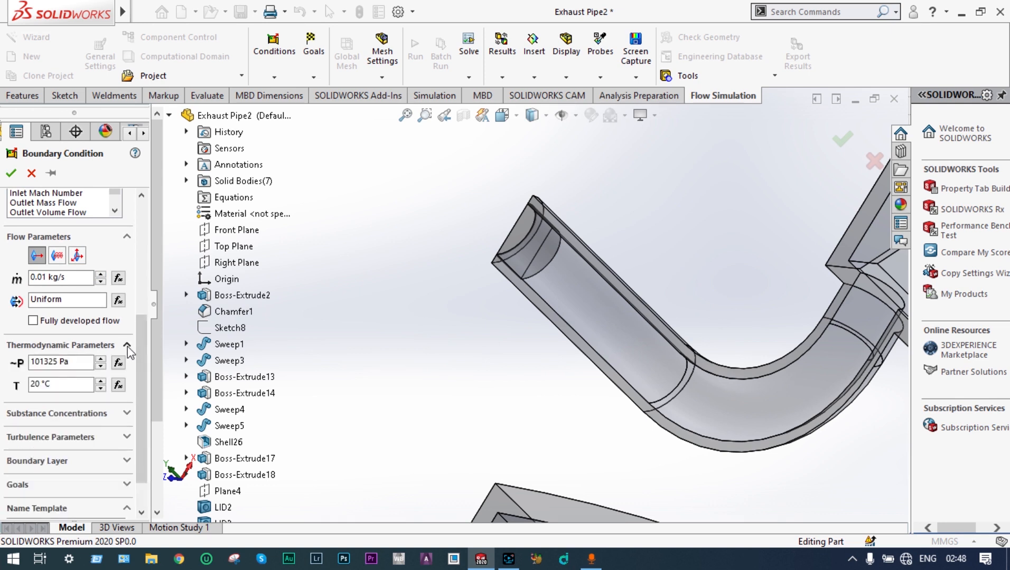
{"action": "left_click_drag", "start_coordinate": [138, 337], "coordinate": [141, 362]}
{"action": "left_click", "coordinate": [127, 369]}
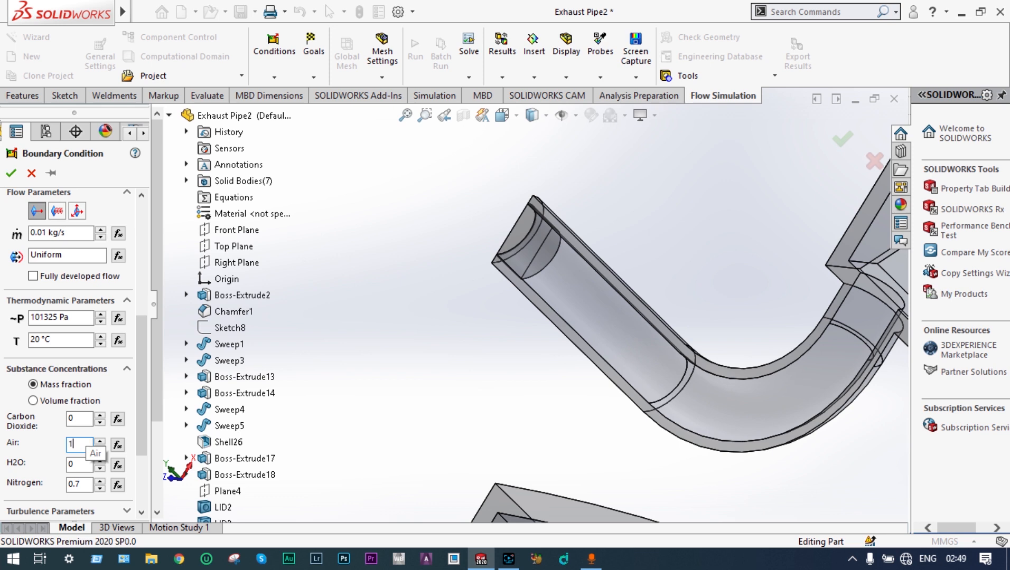
{"action": "left_click", "coordinate": [86, 484]}
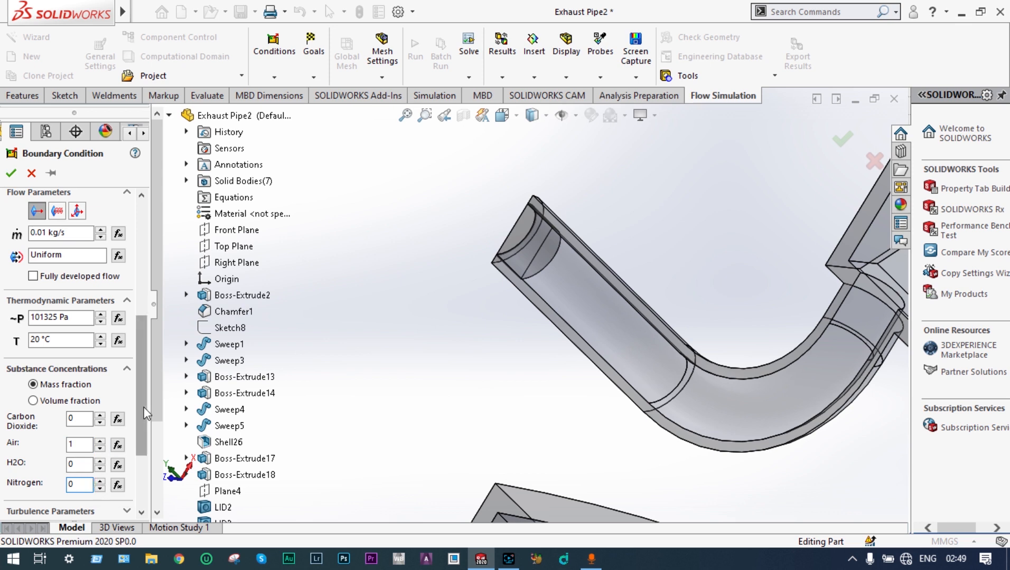
Step: Assign the second inlet mass flow to the inner face at the exhaust's bent pipe end and confirm it
{"action": "scroll", "coordinate": [145, 391], "scroll_direction": "down", "scroll_amount": 2}
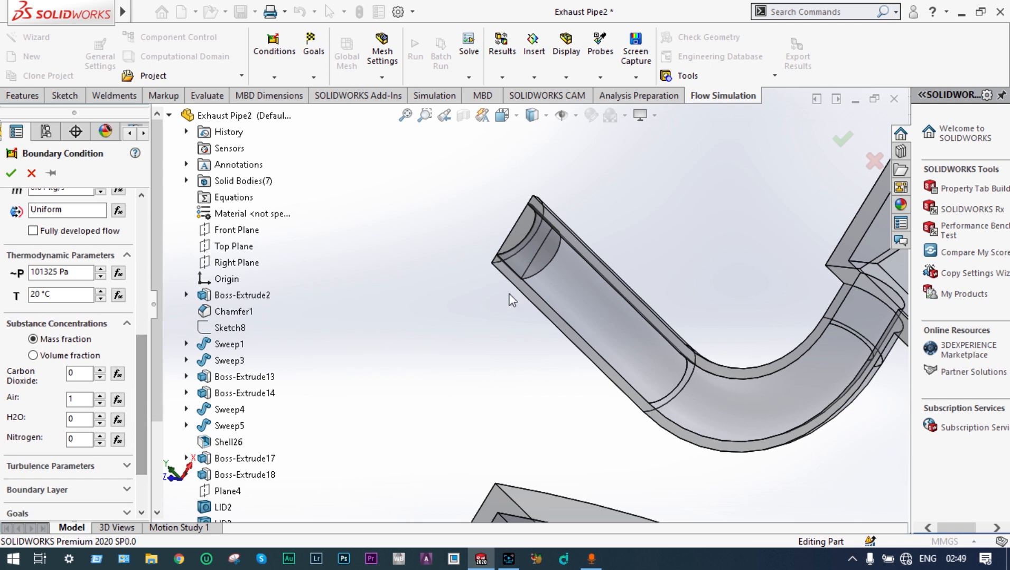
{"action": "left_click", "coordinate": [543, 260]}
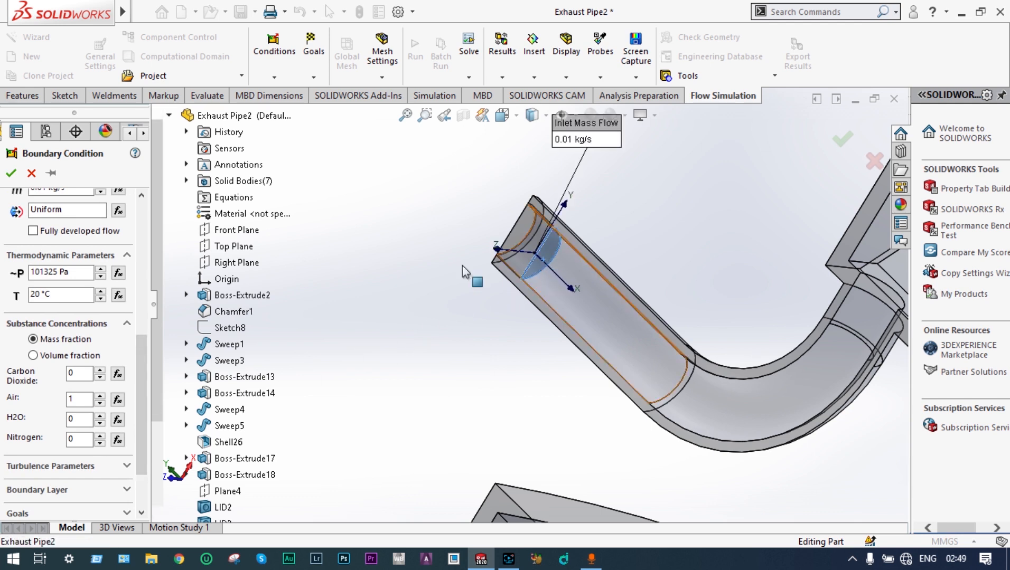
{"action": "left_click", "coordinate": [10, 173]}
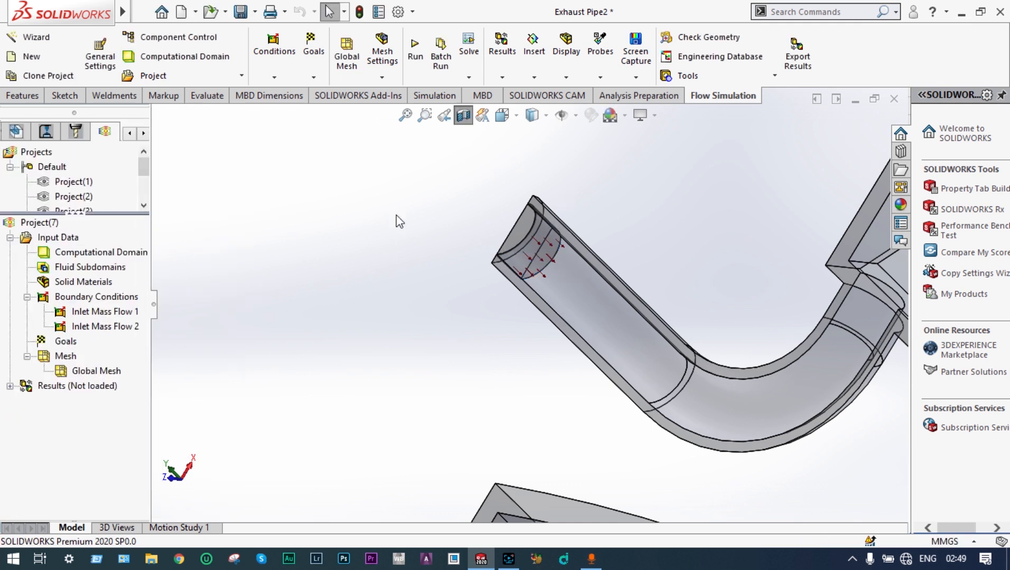
Step: Add a pre-defined Isotropic porous medium to the central muffler body and confirm it
{"action": "scroll", "coordinate": [406, 255], "scroll_direction": "up", "scroll_amount": 10}
{"action": "middle_click_drag", "start_coordinate": [406, 256], "coordinate": [442, 272]}
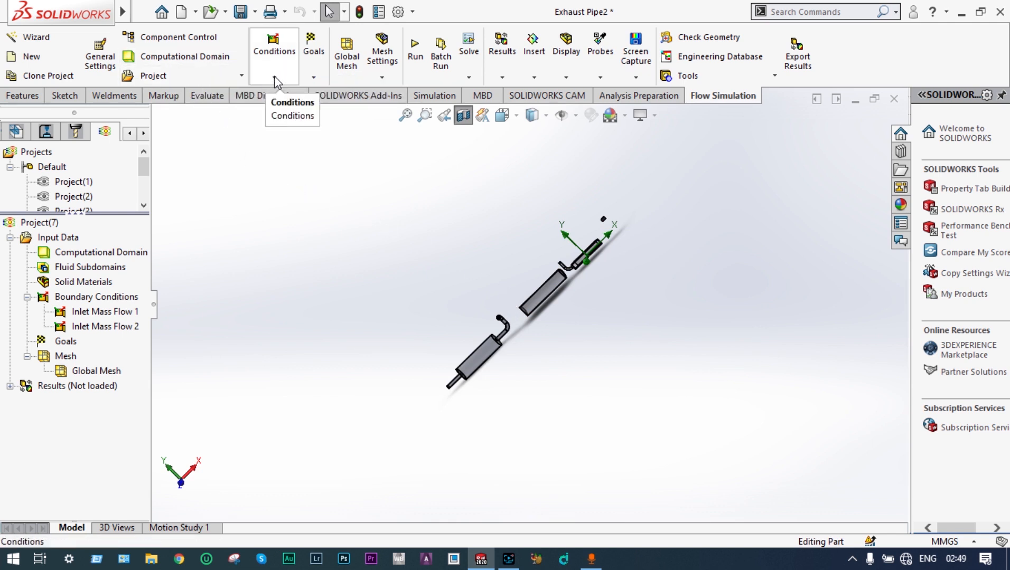
{"action": "left_click", "coordinate": [276, 80]}
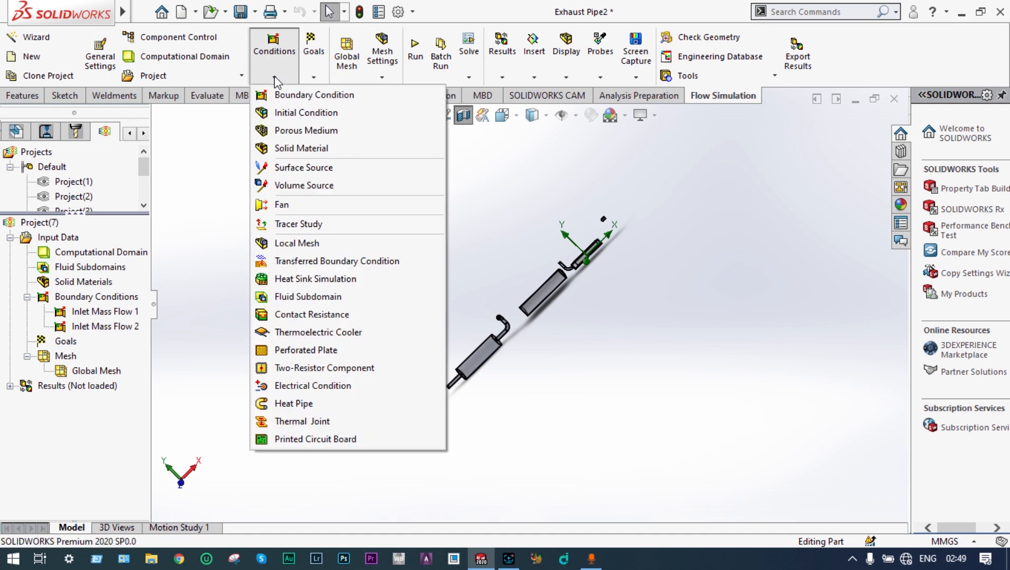
{"action": "left_click", "coordinate": [285, 131]}
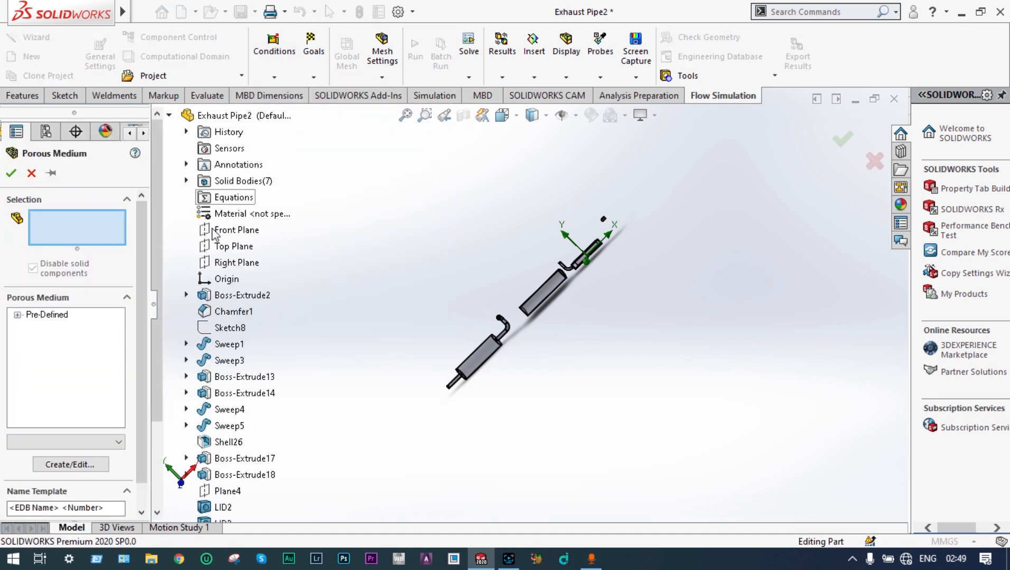
{"action": "left_click", "coordinate": [18, 316]}
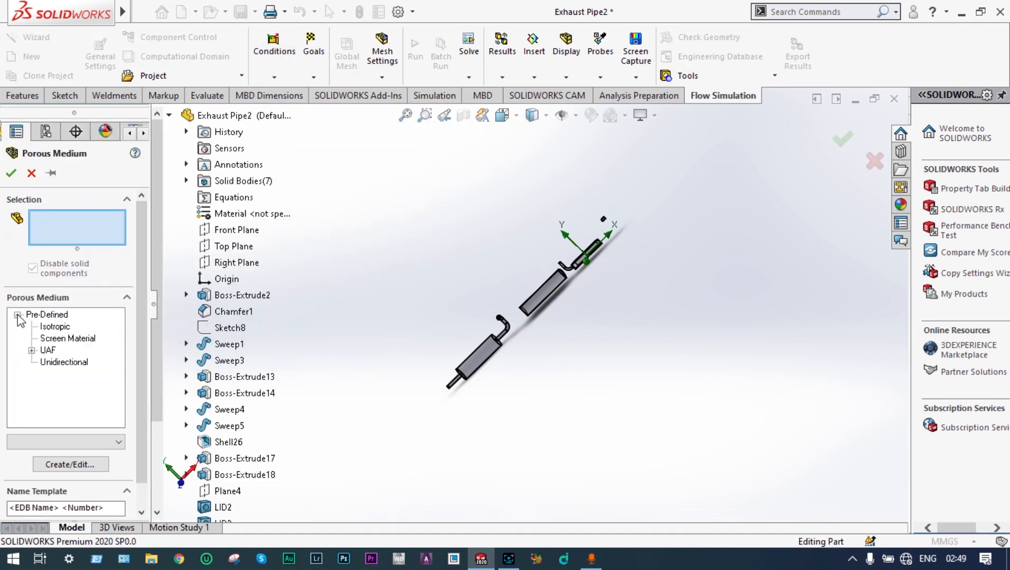
{"action": "left_click", "coordinate": [52, 327]}
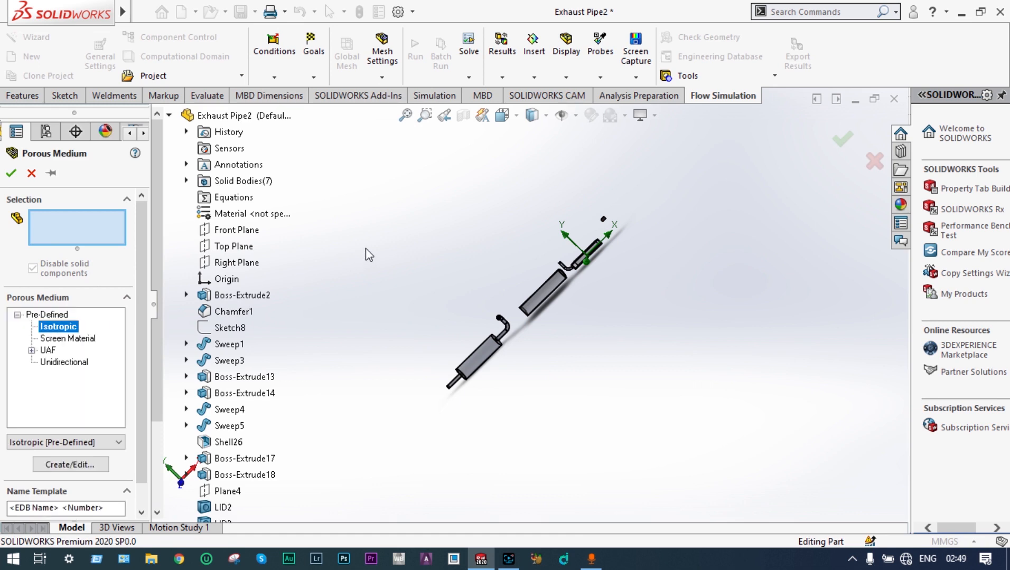
{"action": "left_click", "coordinate": [548, 298]}
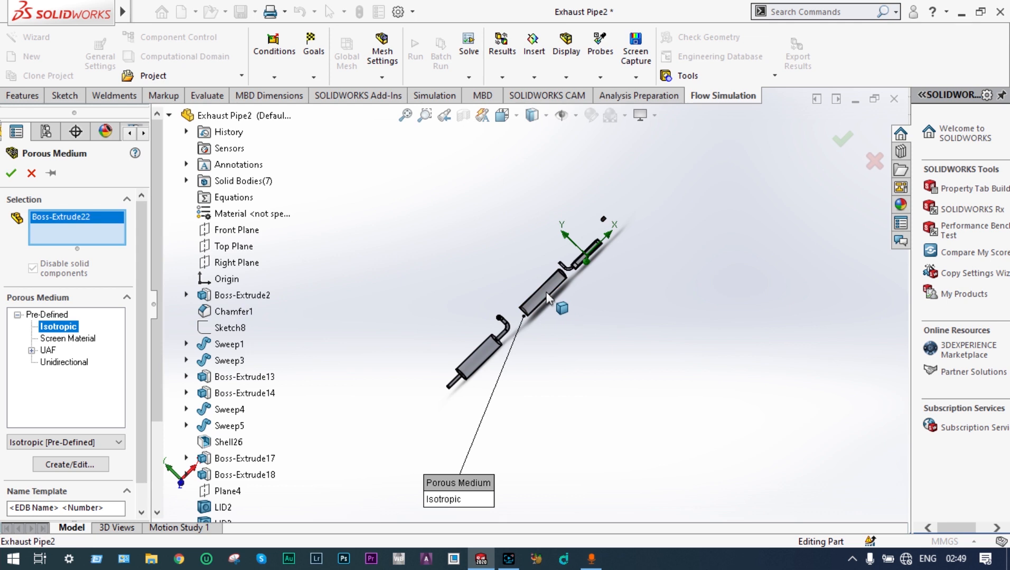
{"action": "left_click", "coordinate": [11, 174]}
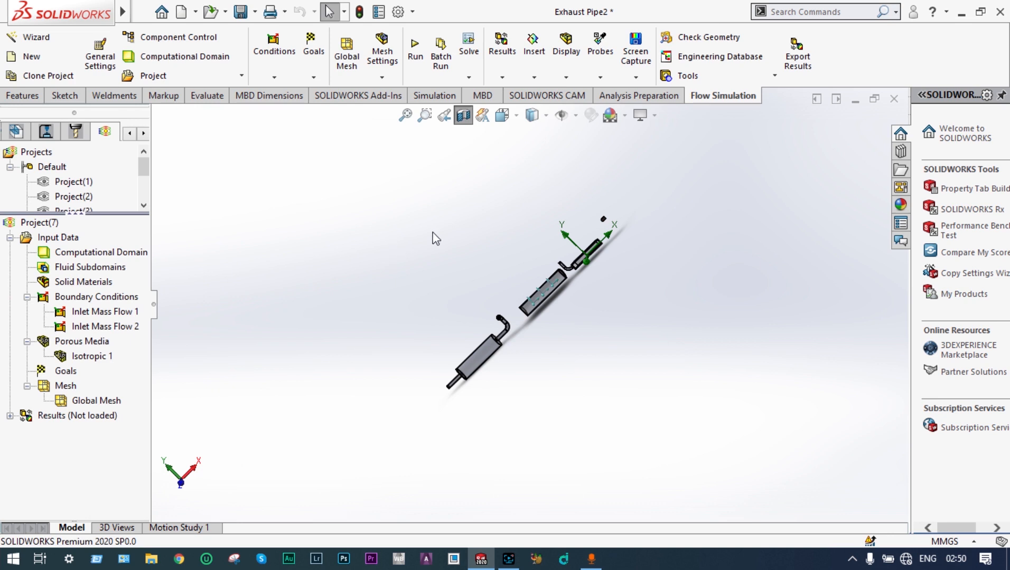
Step: Show a section view of the whole exhaust through the Front Plane at -32 mm offset
{"action": "middle_click_drag", "start_coordinate": [433, 235], "coordinate": [485, 318]}
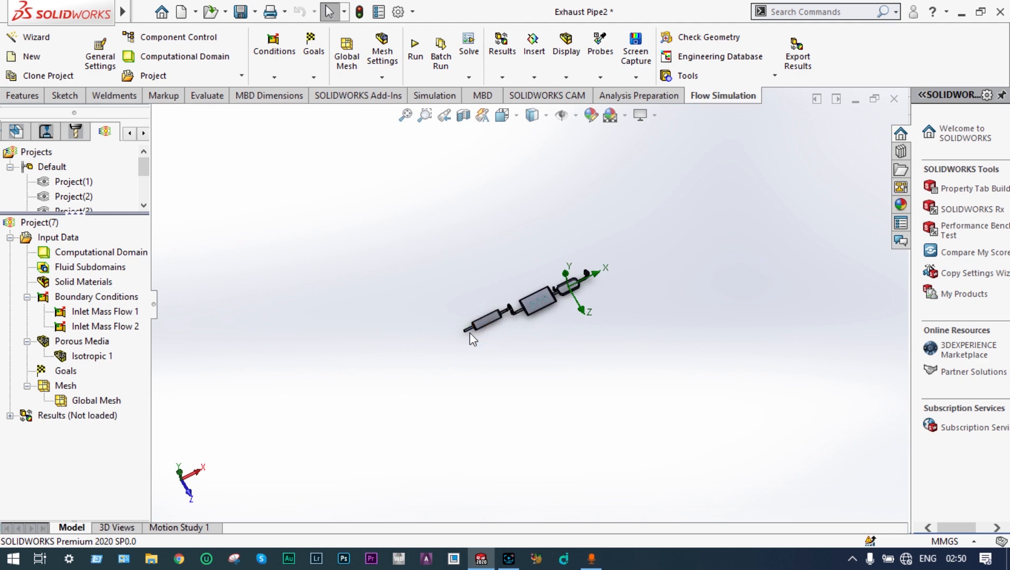
{"action": "left_click", "coordinate": [405, 115]}
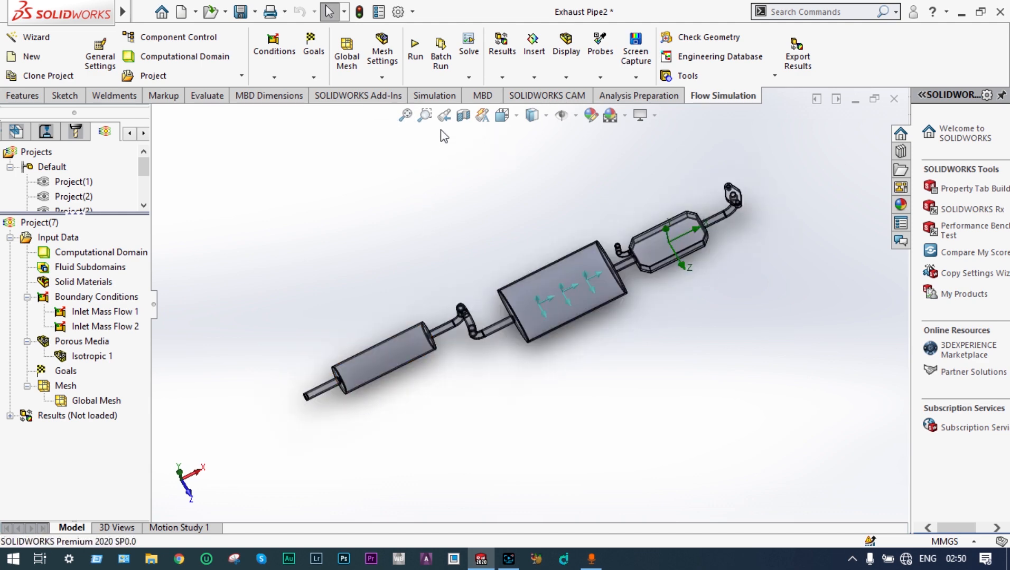
{"action": "left_click", "coordinate": [463, 115]}
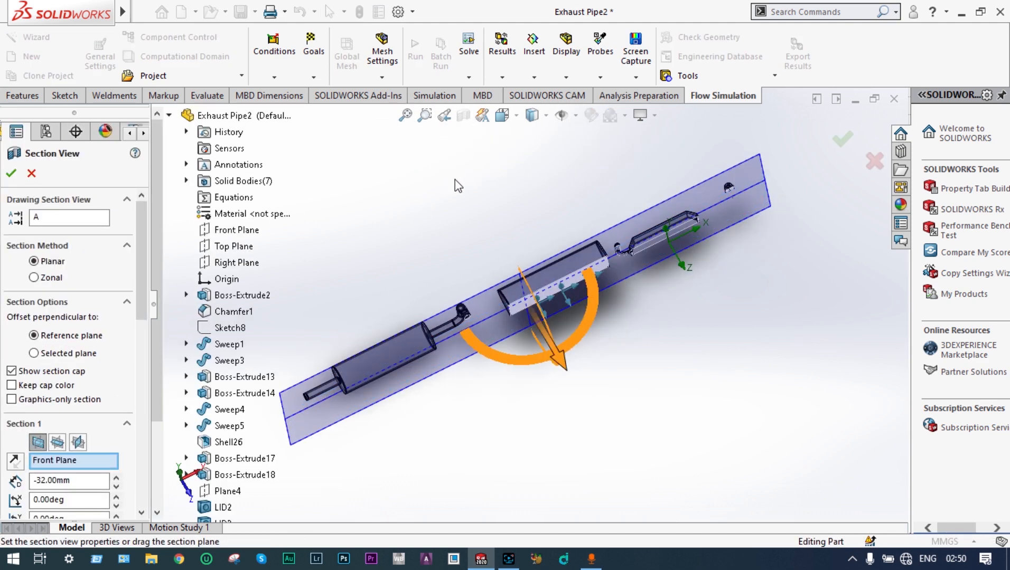
{"action": "middle_click_drag", "start_coordinate": [462, 148], "coordinate": [460, 189]}
{"action": "left_click", "coordinate": [842, 137]}
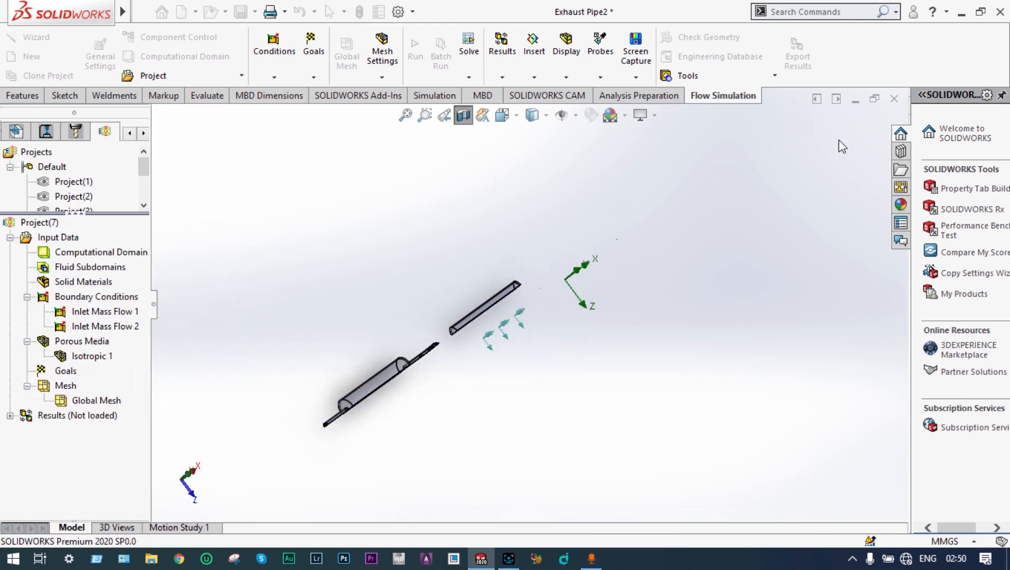
Step: Add an Environment Pressure opening on the inner face of the tailpipe outlet and confirm it
{"action": "middle_click_drag", "start_coordinate": [801, 193], "coordinate": [584, 180]}
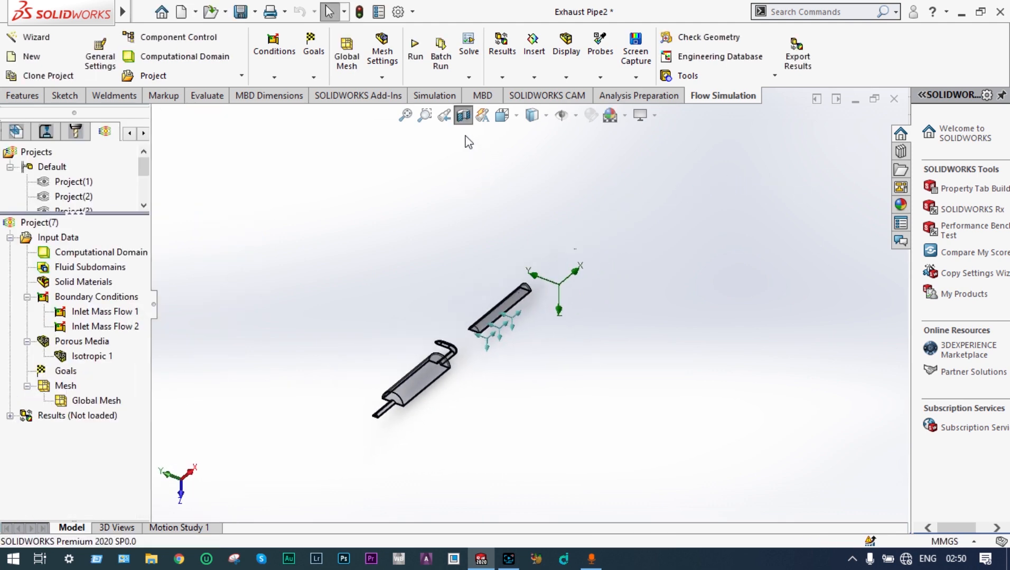
{"action": "left_click", "coordinate": [426, 115]}
{"action": "left_click_drag", "start_coordinate": [427, 389], "coordinate": [353, 446]}
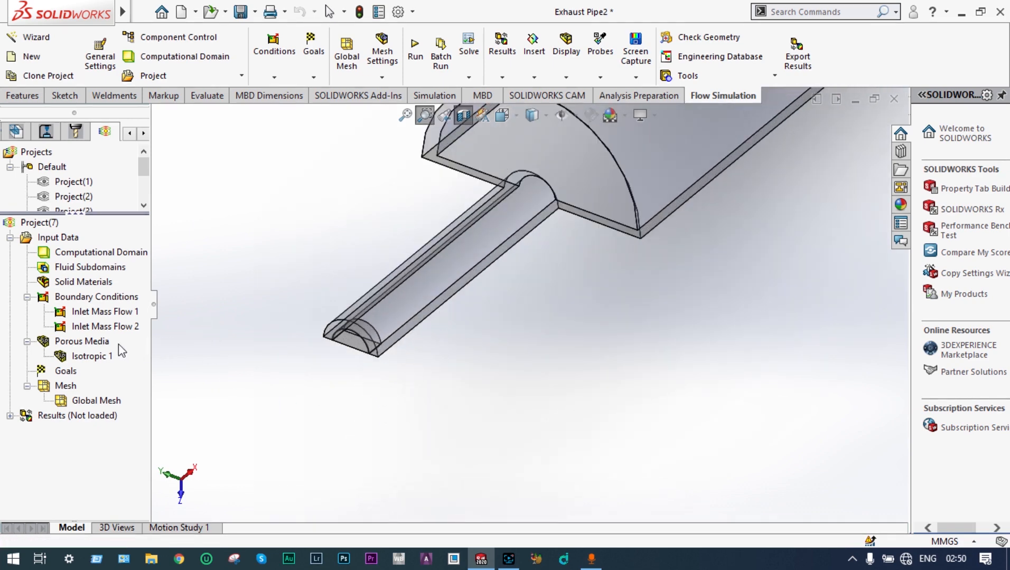
{"action": "right_click", "coordinate": [90, 298]}
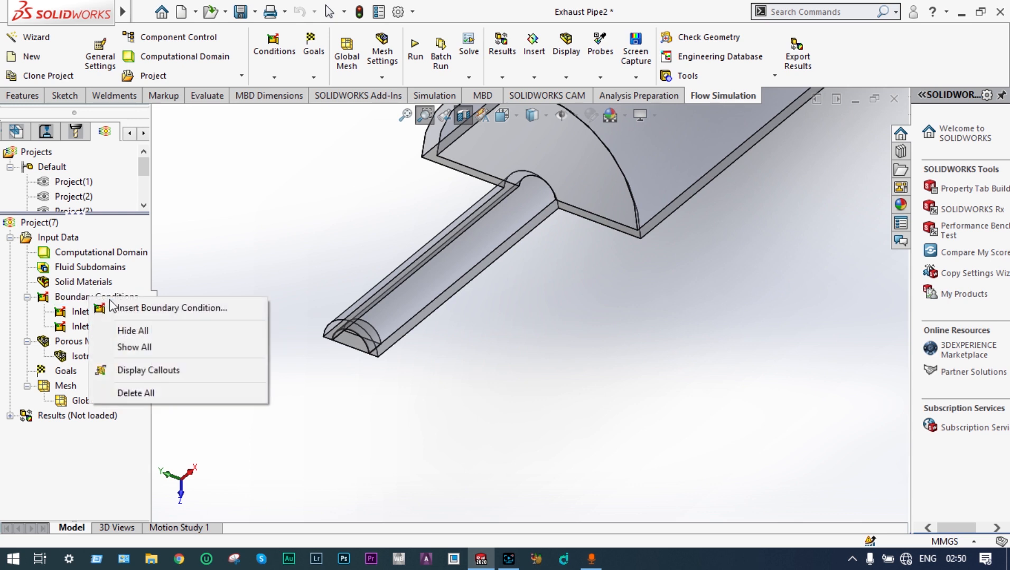
{"action": "left_click", "coordinate": [144, 307]}
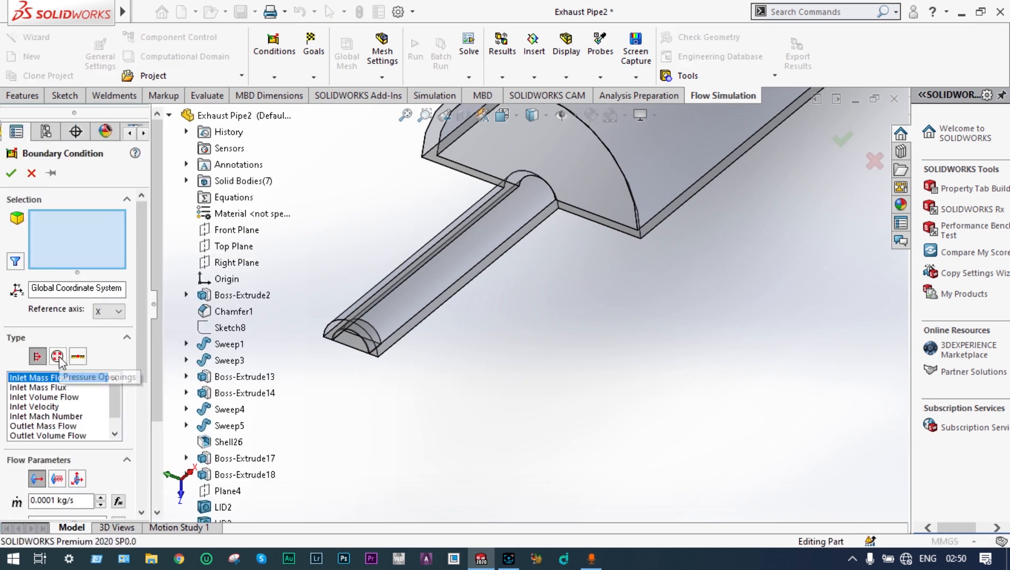
{"action": "left_click", "coordinate": [58, 357]}
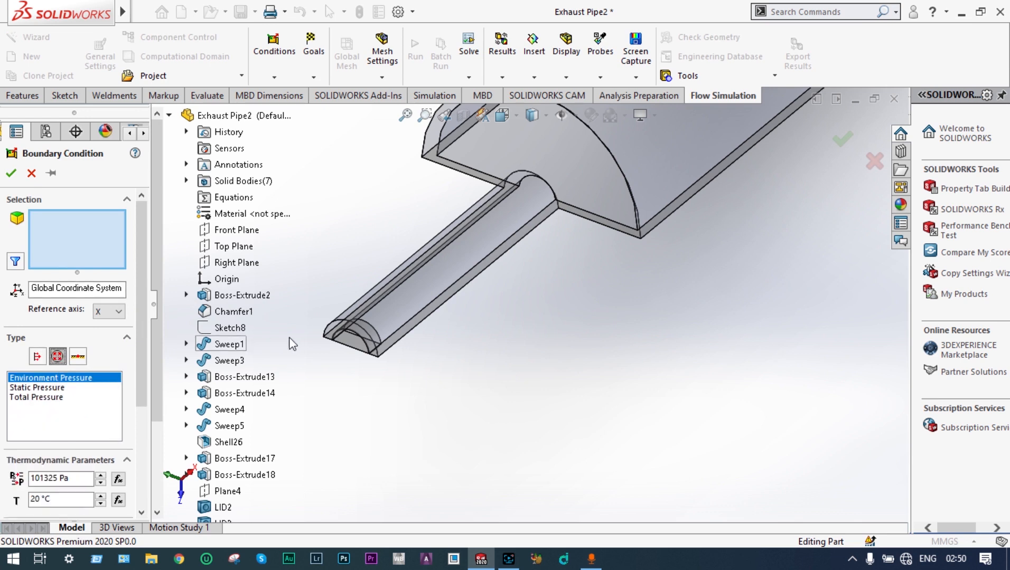
{"action": "left_click", "coordinate": [370, 341]}
{"action": "left_click", "coordinate": [370, 340]}
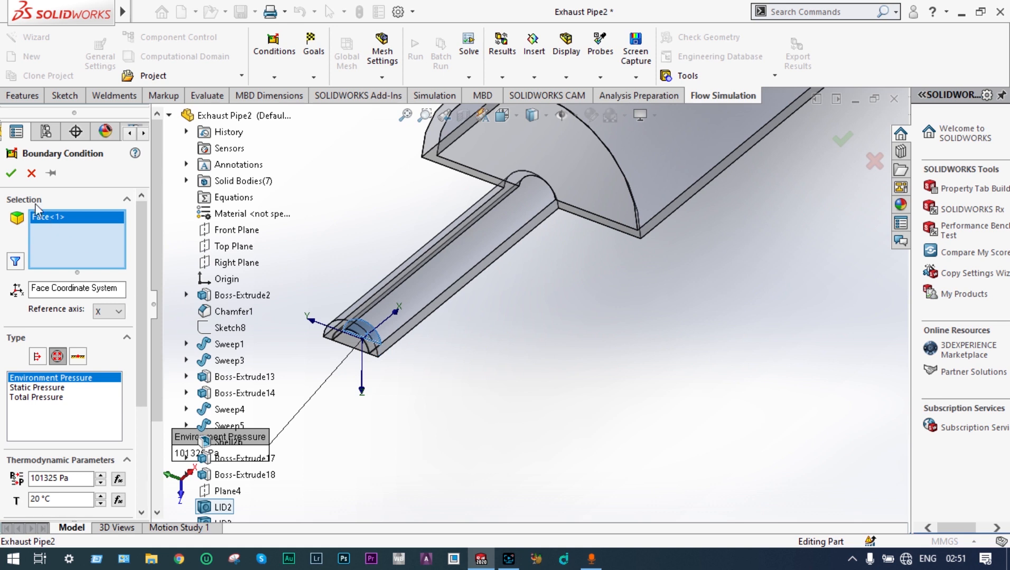
{"action": "left_click", "coordinate": [12, 173]}
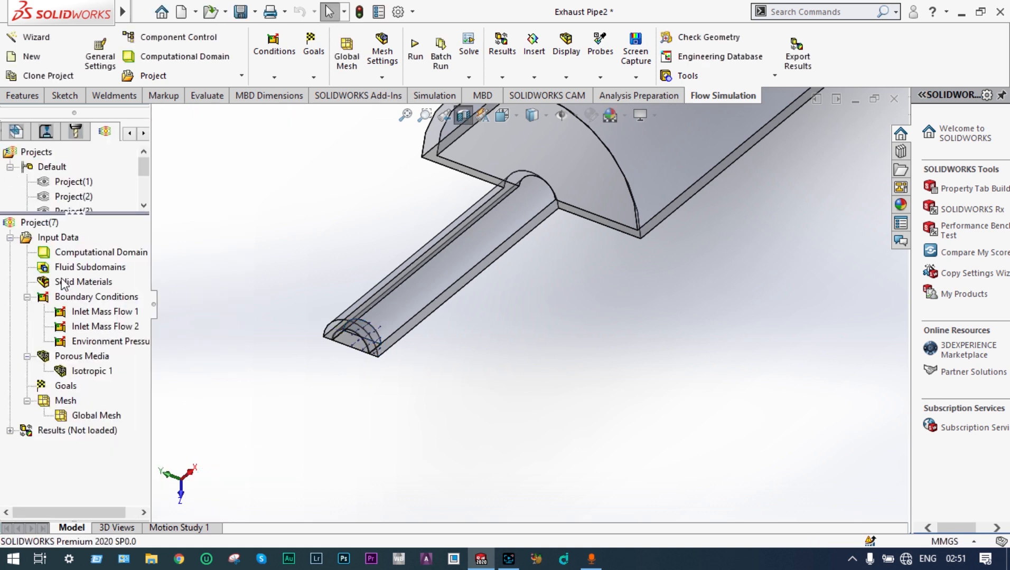
Step: Add an Outer Wall boundary condition with heat transfer coefficient 90 W/m^2/K on the Boss-Extrude2 body's walls
{"action": "left_click", "coordinate": [464, 115]}
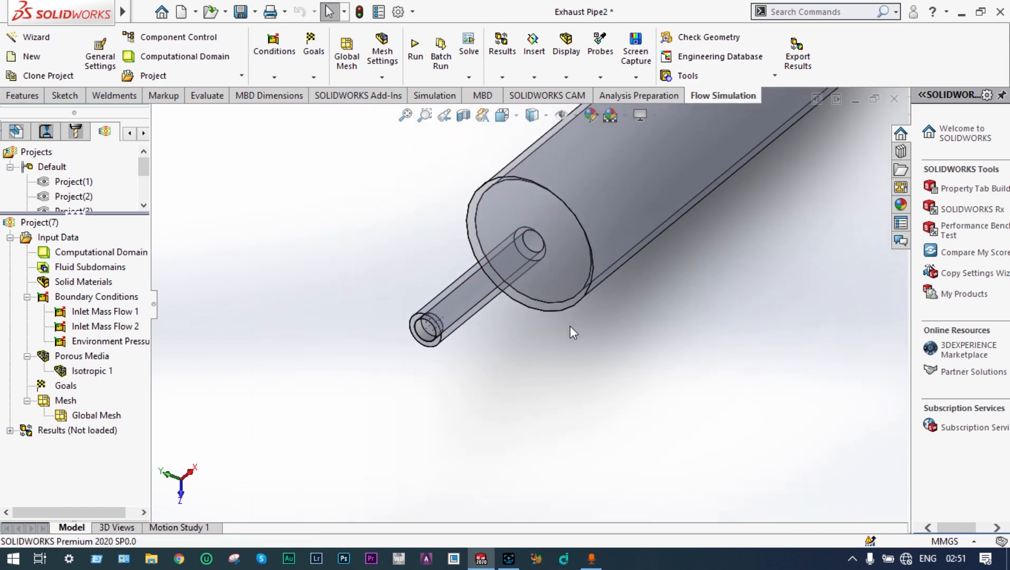
{"action": "left_click", "coordinate": [405, 116]}
{"action": "middle_click_drag", "start_coordinate": [395, 255], "coordinate": [433, 253]}
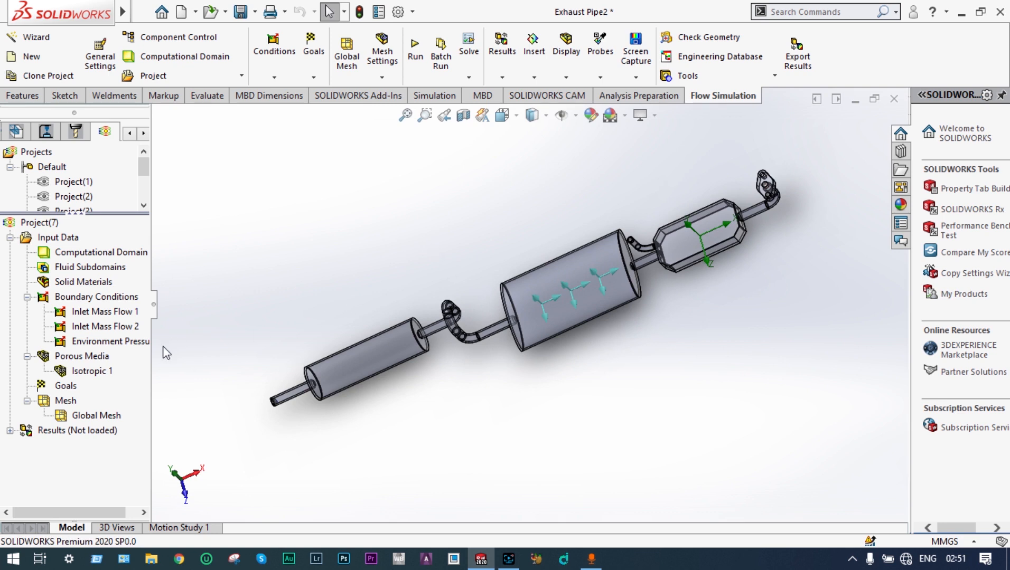
{"action": "right_click", "coordinate": [96, 298]}
{"action": "left_click", "coordinate": [151, 309]}
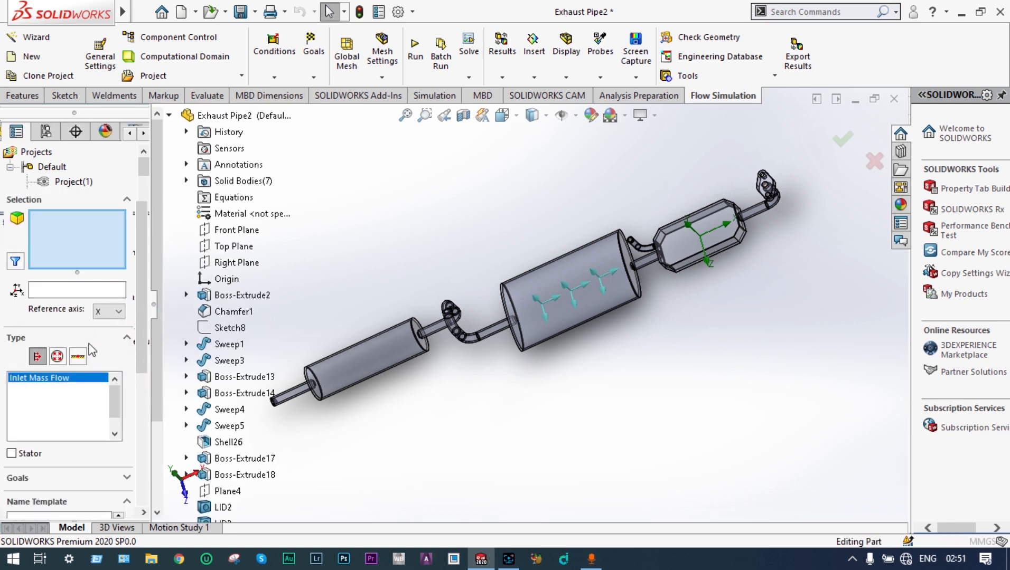
{"action": "left_click", "coordinate": [78, 357]}
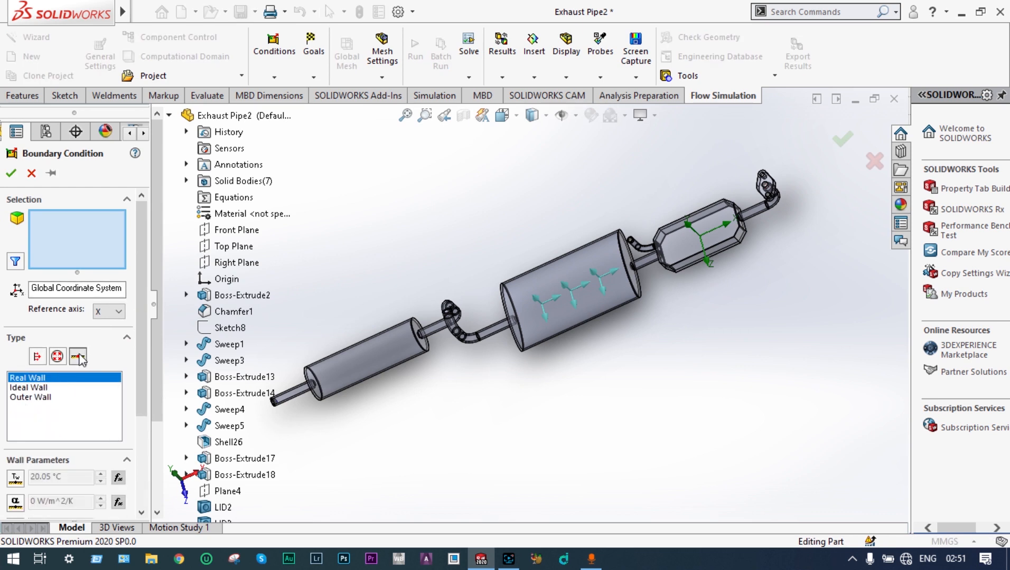
{"action": "left_click", "coordinate": [31, 399]}
{"action": "left_click_drag", "start_coordinate": [141, 331], "coordinate": [144, 405]}
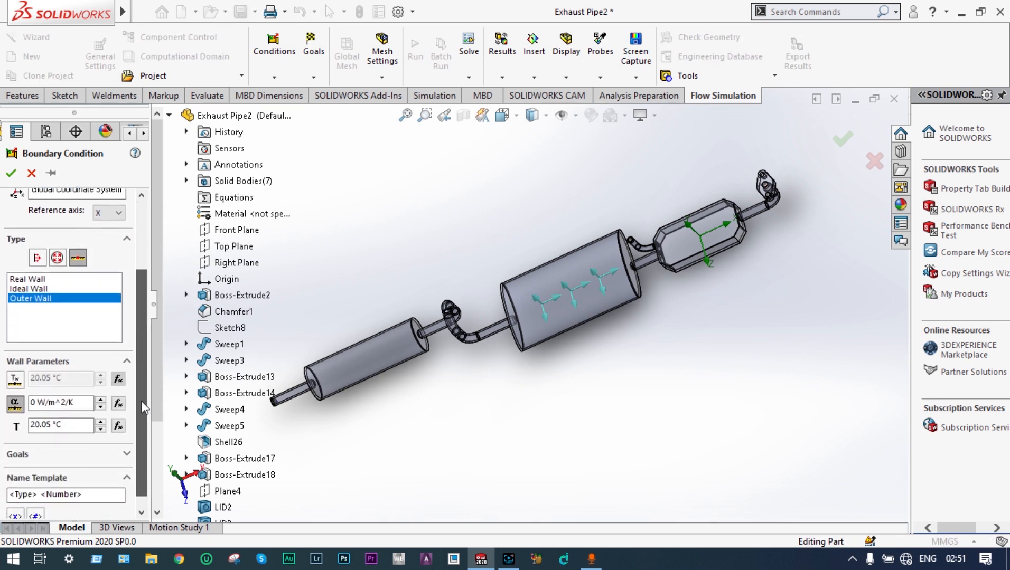
{"action": "double_click", "coordinate": [31, 399]}
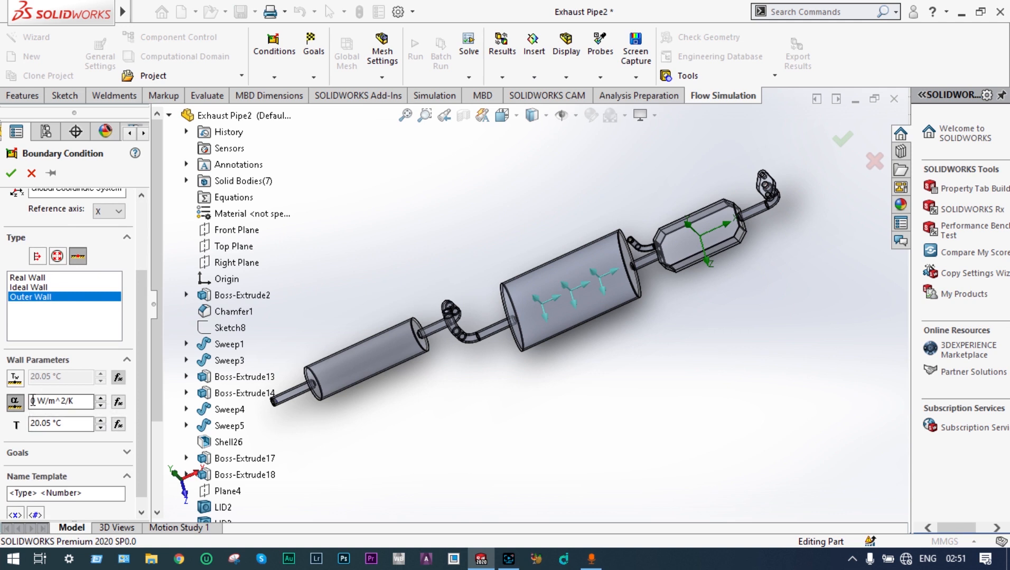
{"action": "type", "text": "90"}
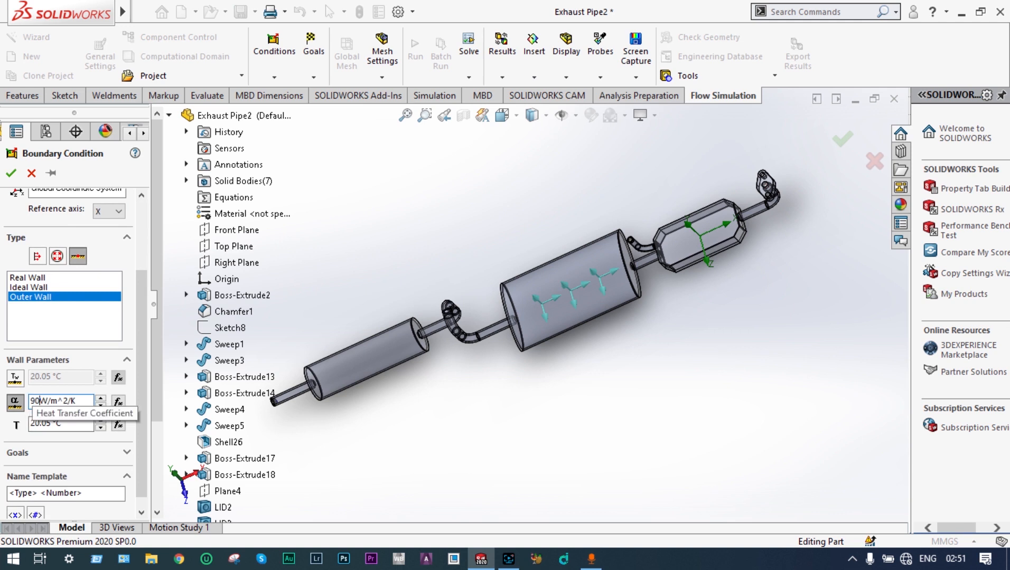
{"action": "left_click", "coordinate": [238, 298]}
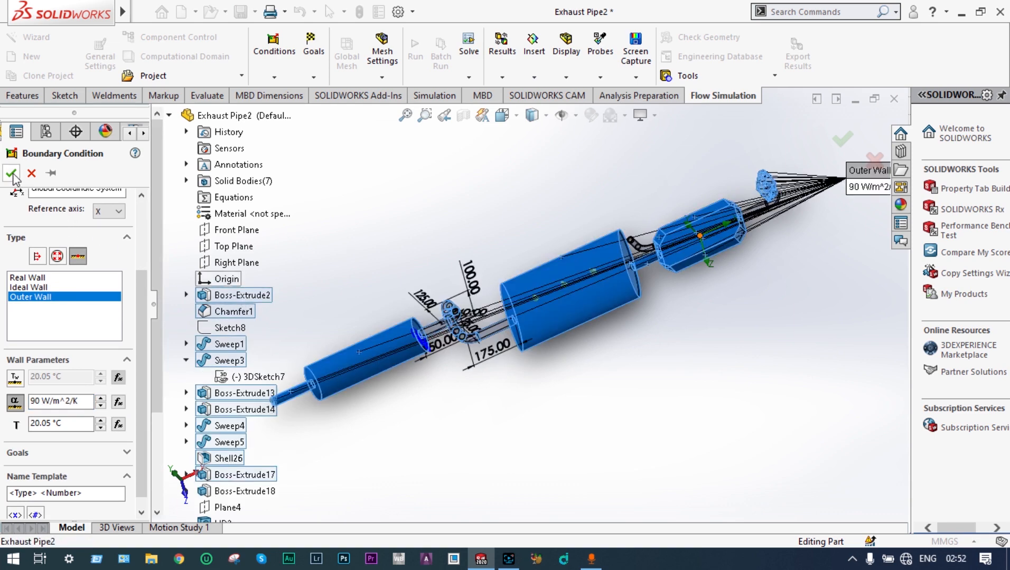
{"action": "left_click", "coordinate": [11, 175]}
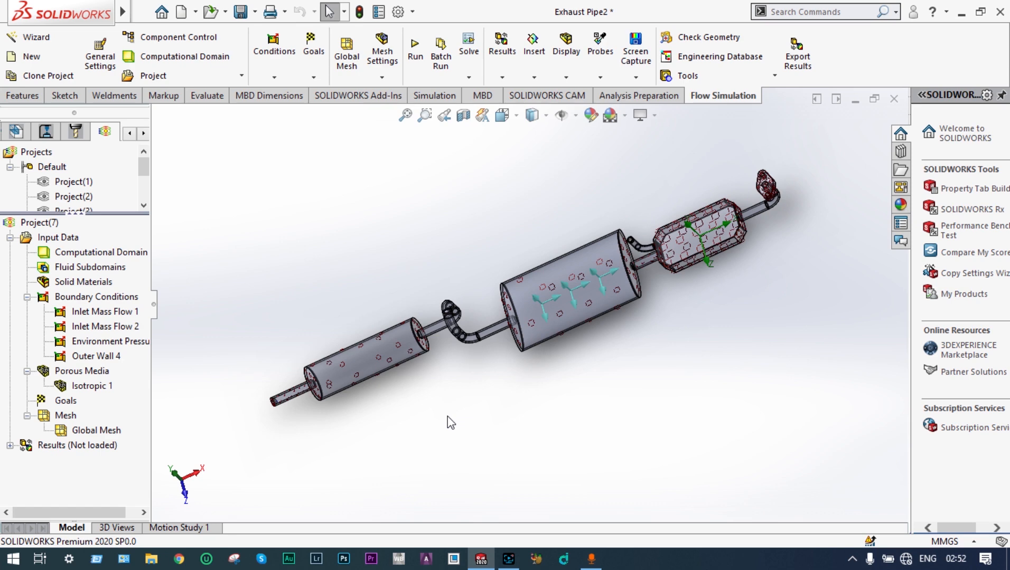
Step: Show a section view of the exhaust through the Front Plane to expose its interior
{"action": "mouse_move", "coordinate": [447, 417]}
{"action": "middle_mouse_down"}
{"action": "mouse_move", "coordinate": [422, 417]}
{"action": "mouse_move", "coordinate": [434, 428]}
{"action": "middle_mouse_up"}
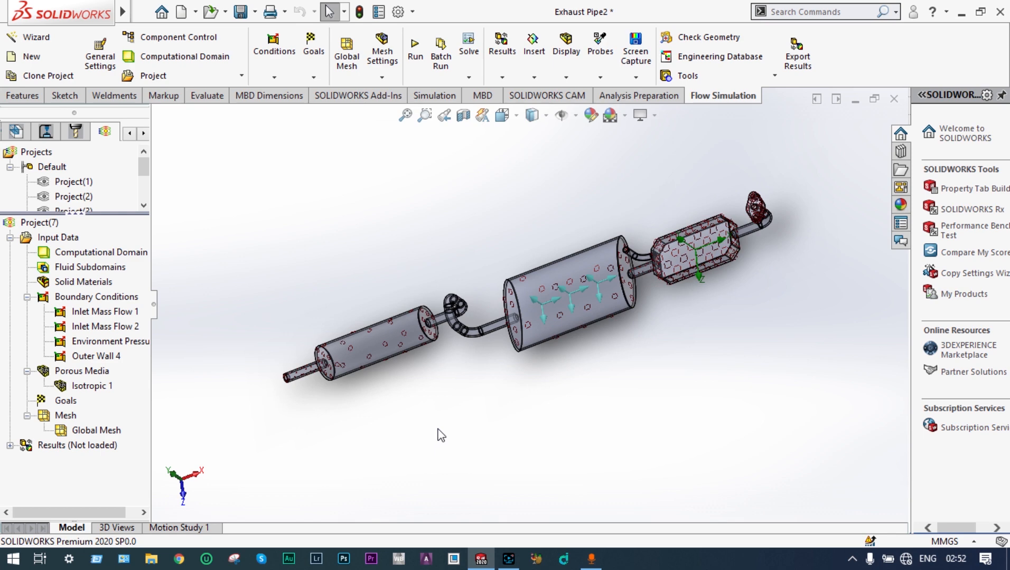
{"action": "left_click", "coordinate": [463, 116]}
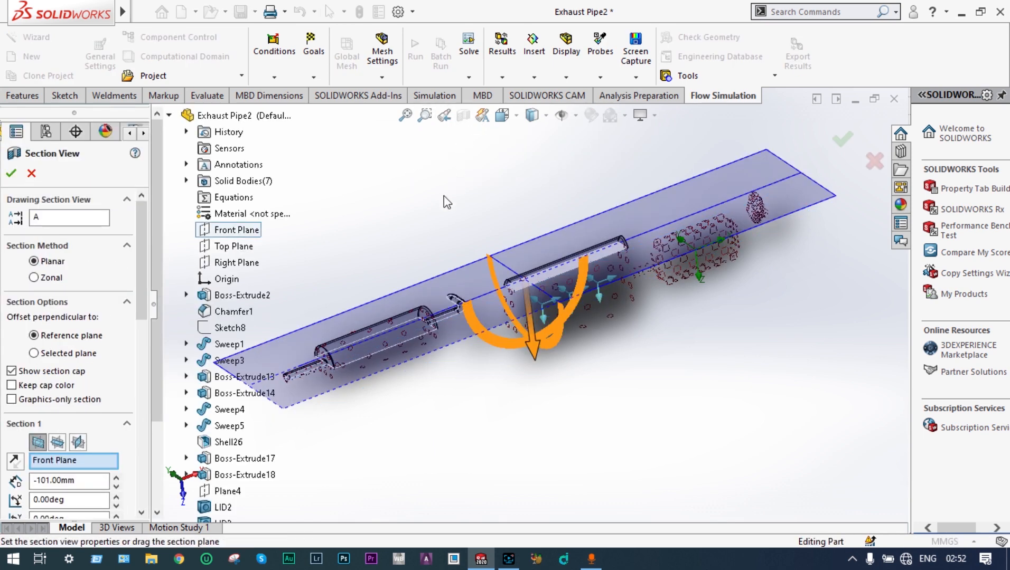
{"action": "middle_click_drag", "start_coordinate": [441, 198], "coordinate": [531, 194]}
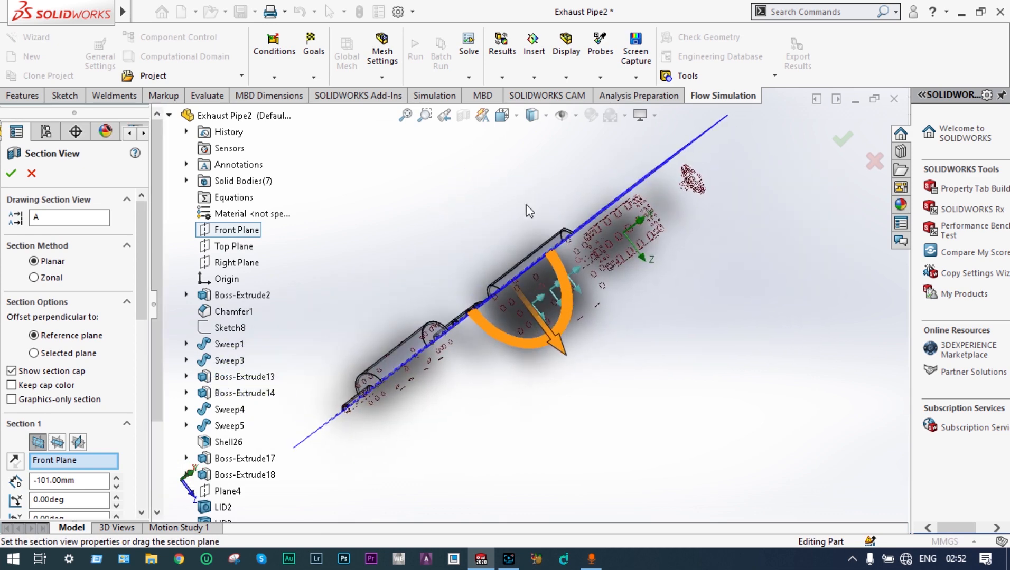
{"action": "left_click", "coordinate": [845, 140]}
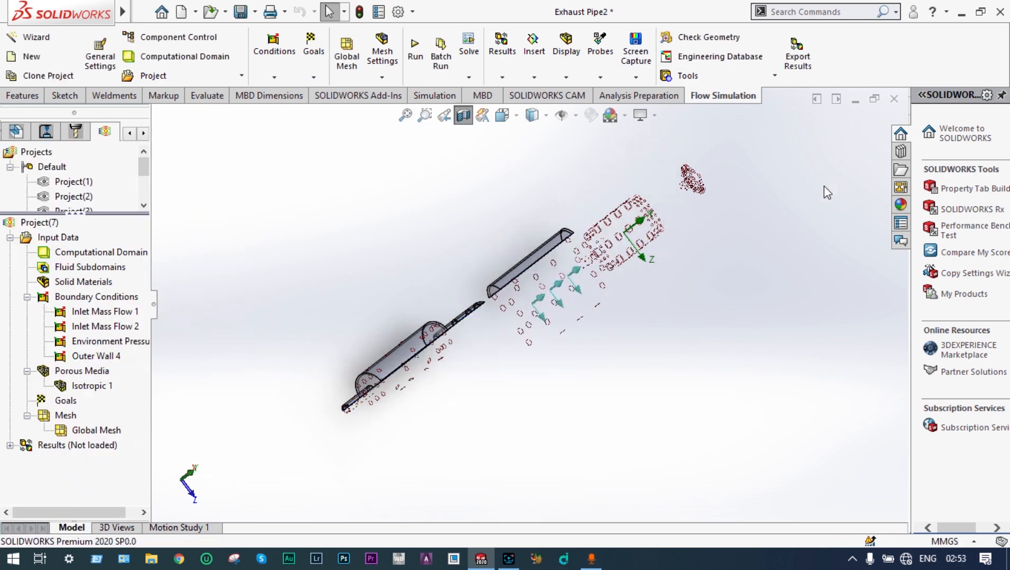
Step: Insert a surface goal for average Temperature (Fluid) on the inner face of the tailpipe outlet
{"action": "middle_click_drag", "start_coordinate": [803, 228], "coordinate": [581, 195]}
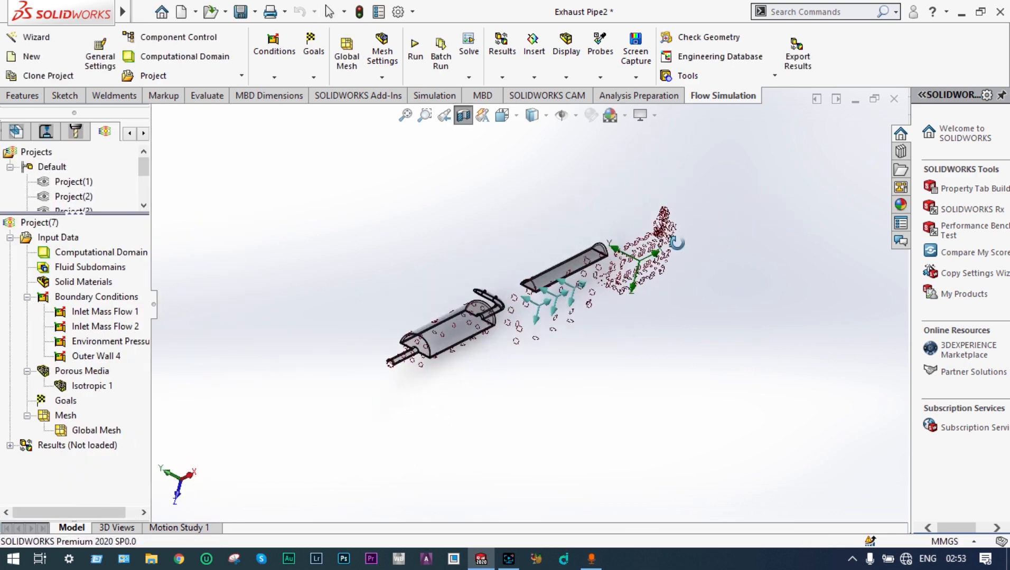
{"action": "left_click", "coordinate": [425, 115]}
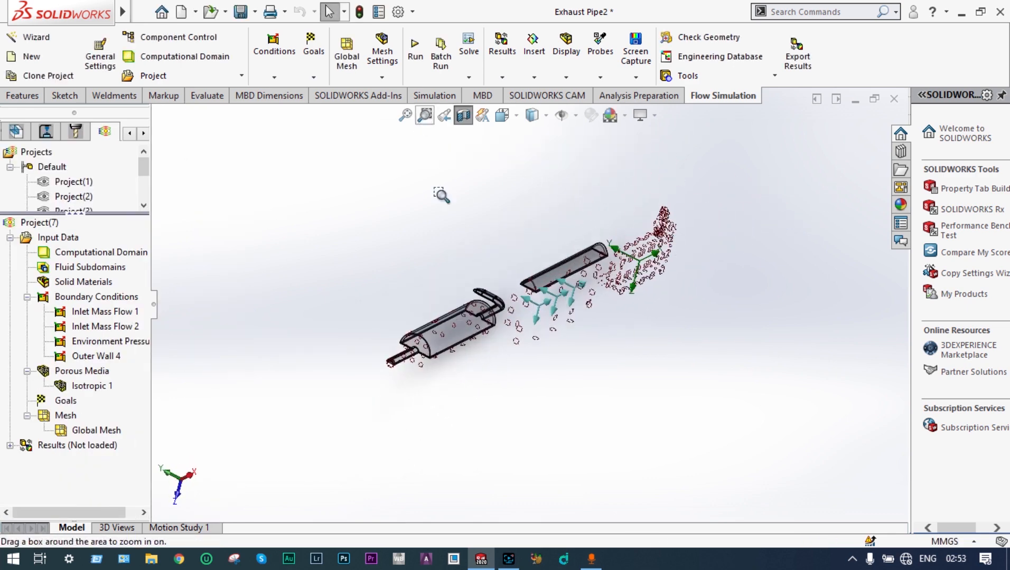
{"action": "left_click_drag", "start_coordinate": [420, 337], "coordinate": [347, 392]}
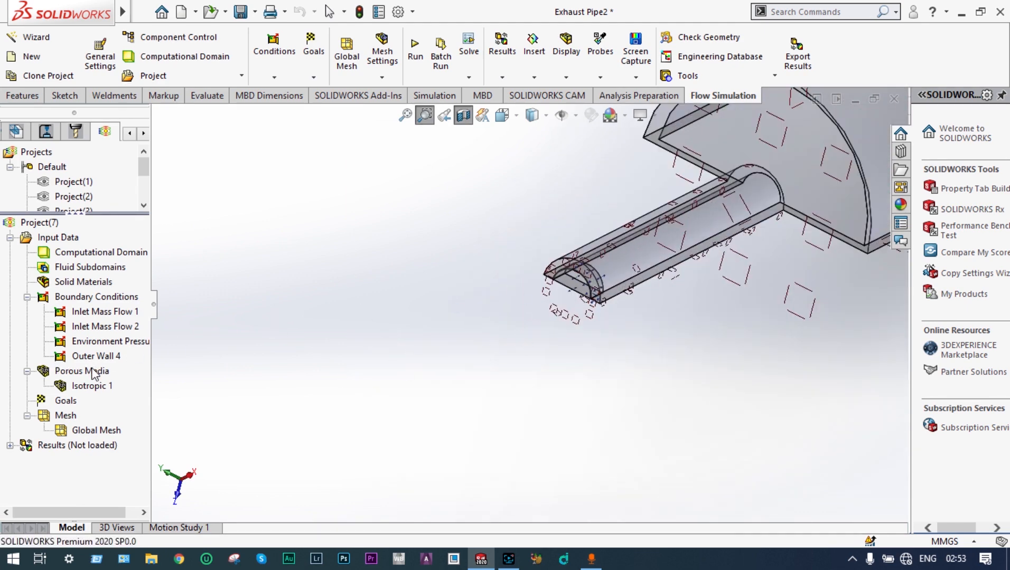
{"action": "right_click", "coordinate": [71, 402]}
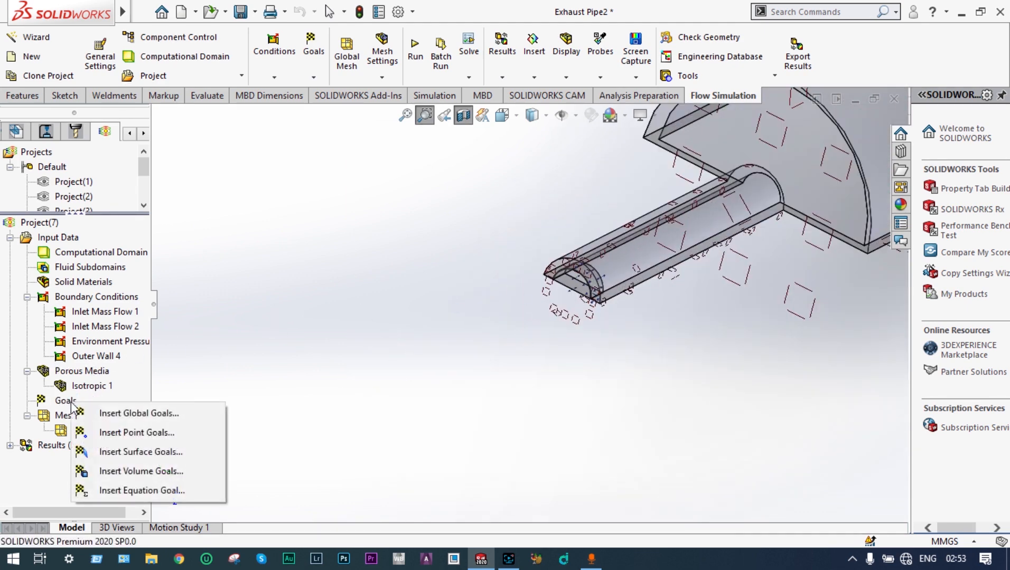
{"action": "left_click", "coordinate": [144, 453]}
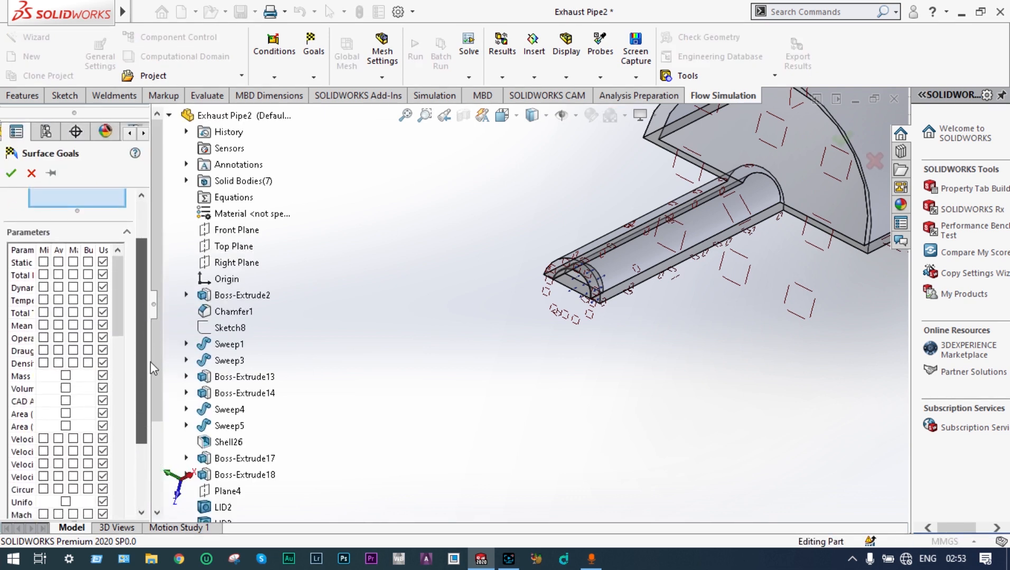
{"action": "left_click_drag", "start_coordinate": [150, 363], "coordinate": [192, 386]}
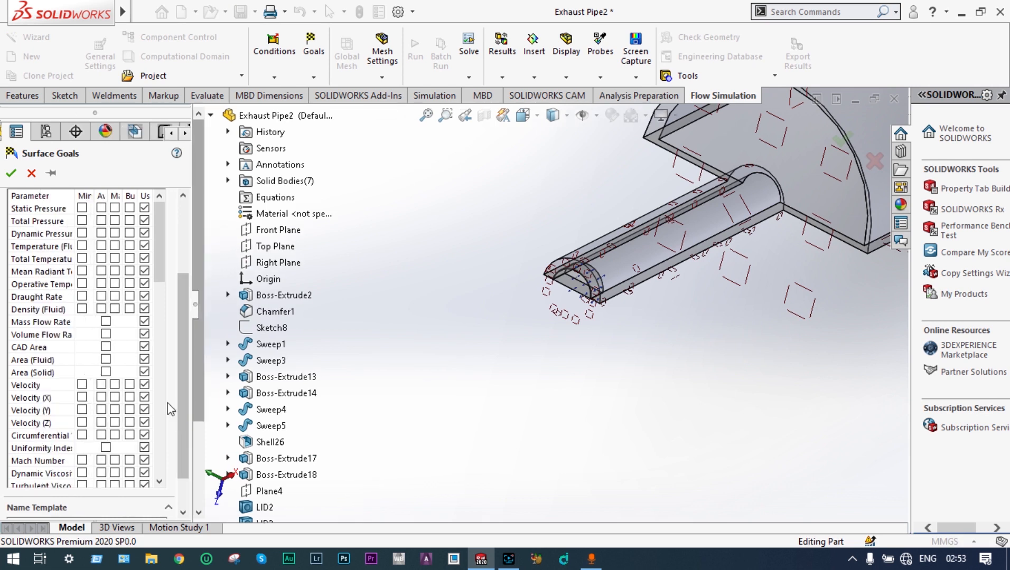
{"action": "left_click", "coordinate": [102, 247]}
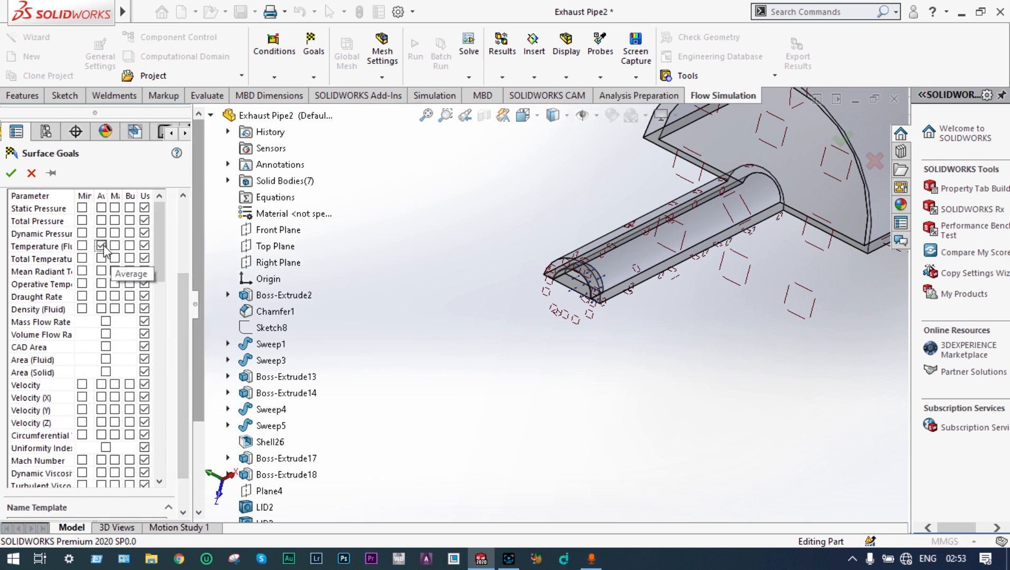
{"action": "left_click", "coordinate": [584, 278]}
{"action": "left_click_drag", "start_coordinate": [182, 348], "coordinate": [186, 270]}
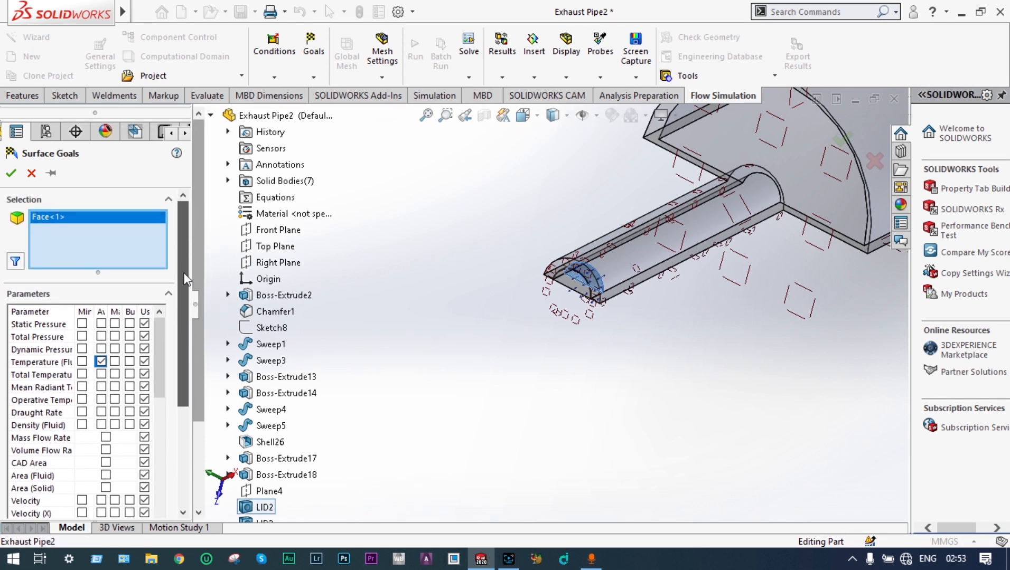
{"action": "left_click", "coordinate": [11, 175]}
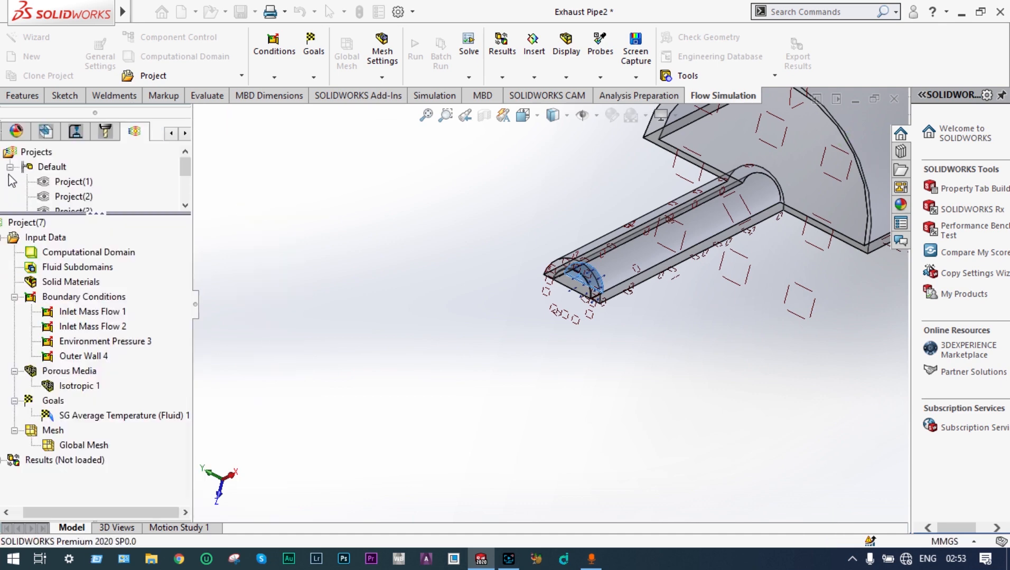
Step: Turn off the section view and run the project as a new calculation
{"action": "left_click", "coordinate": [485, 117]}
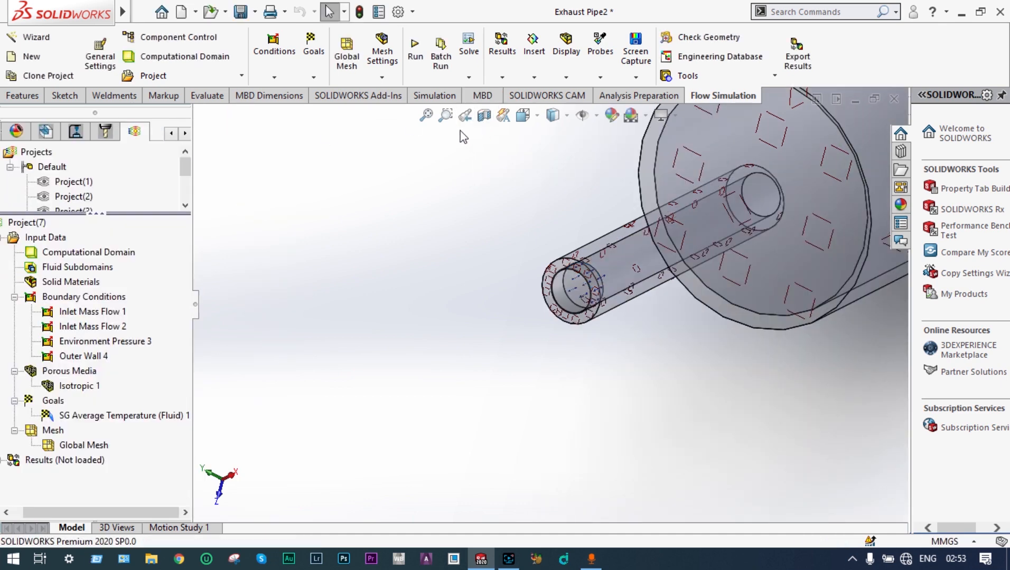
{"action": "left_click", "coordinate": [427, 117]}
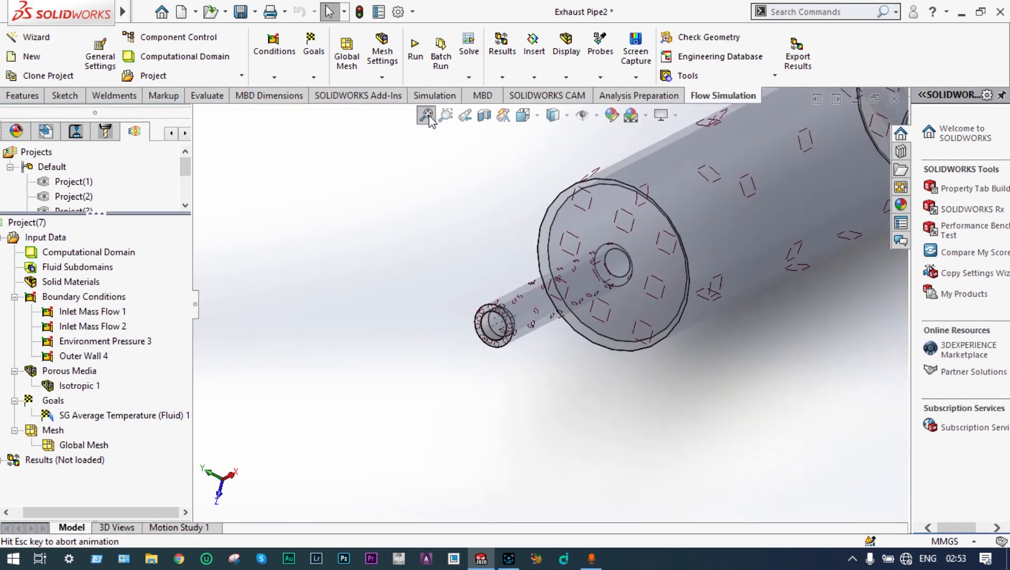
{"action": "middle_click_drag", "start_coordinate": [422, 188], "coordinate": [457, 188]}
{"action": "left_click", "coordinate": [415, 47]}
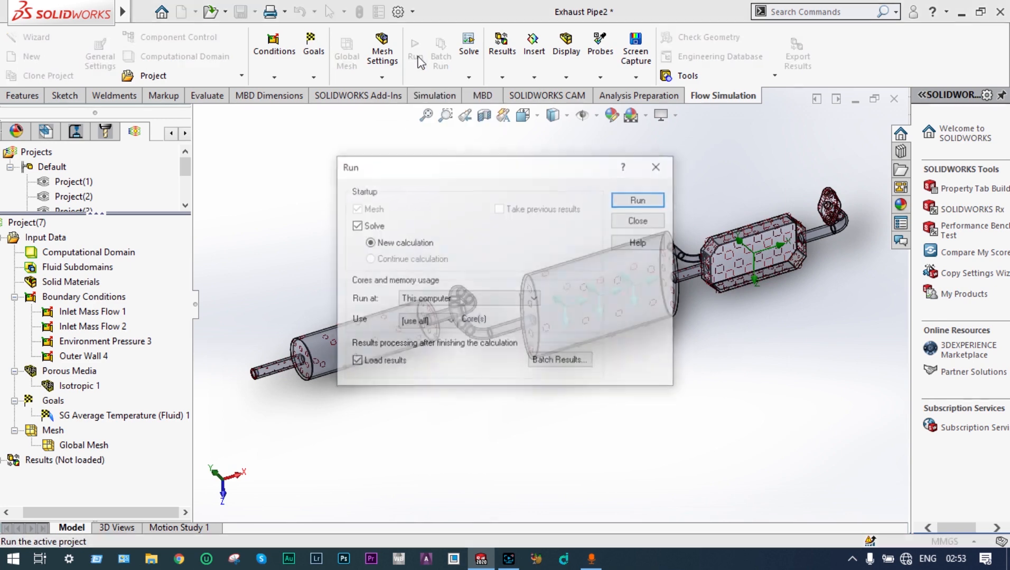
{"action": "left_click", "coordinate": [640, 200]}
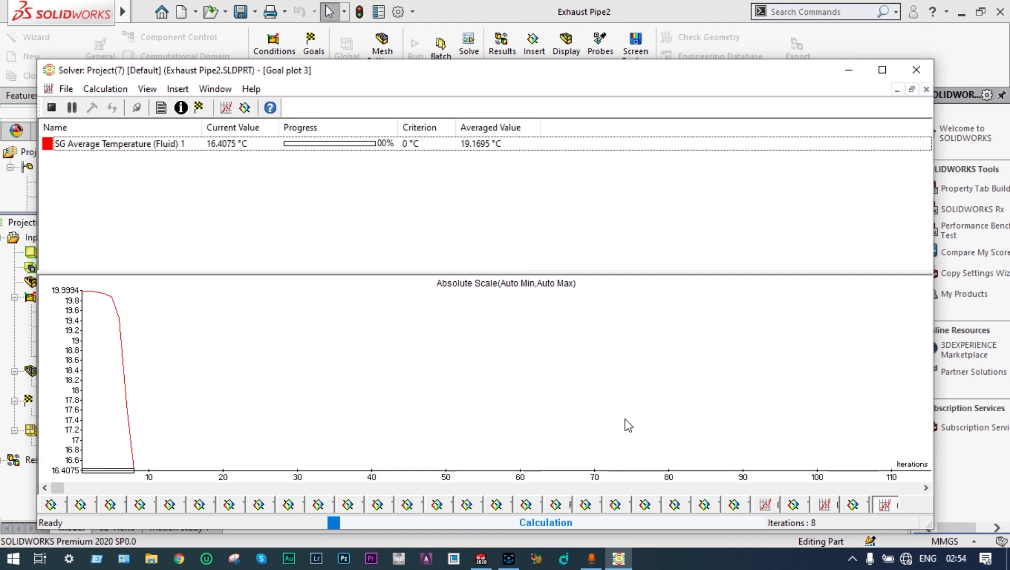
Step: Insert a solver preview of Temperature (Fluid) contours on the Front Plane, plus a goal plot
{"action": "left_click", "coordinate": [246, 109]}
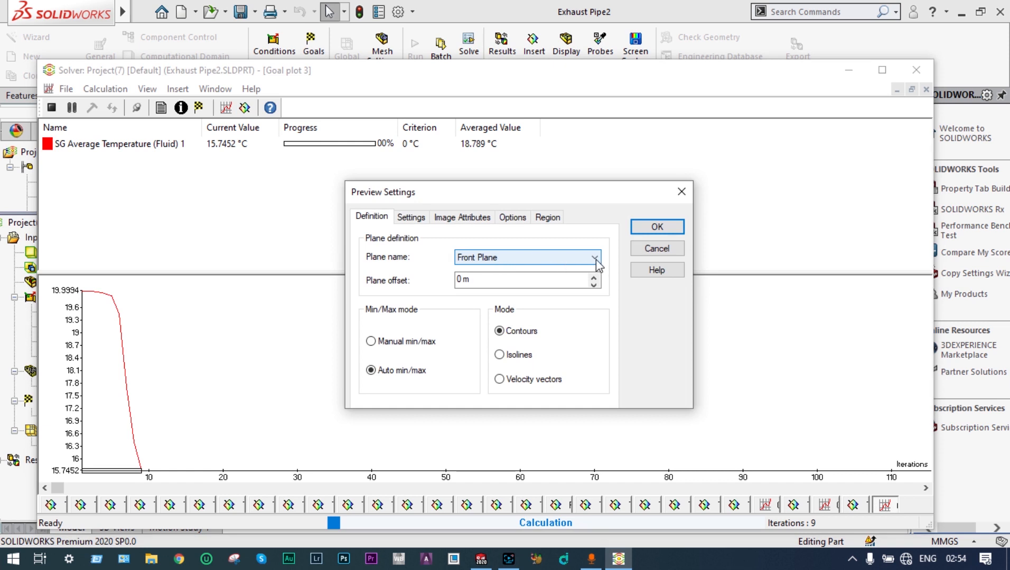
{"action": "key", "text": "ctrl+Tab"}
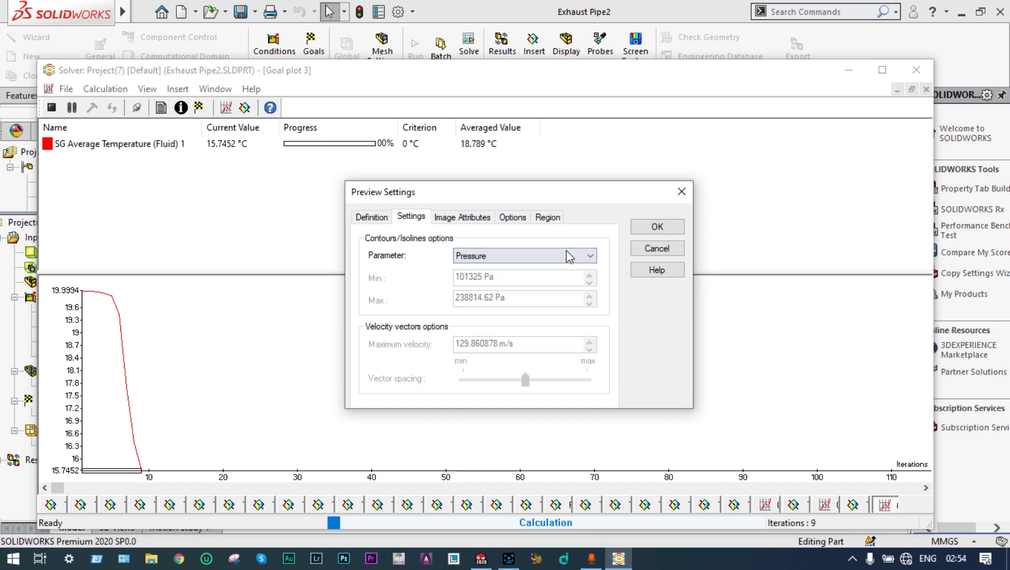
{"action": "left_click", "coordinate": [589, 255]}
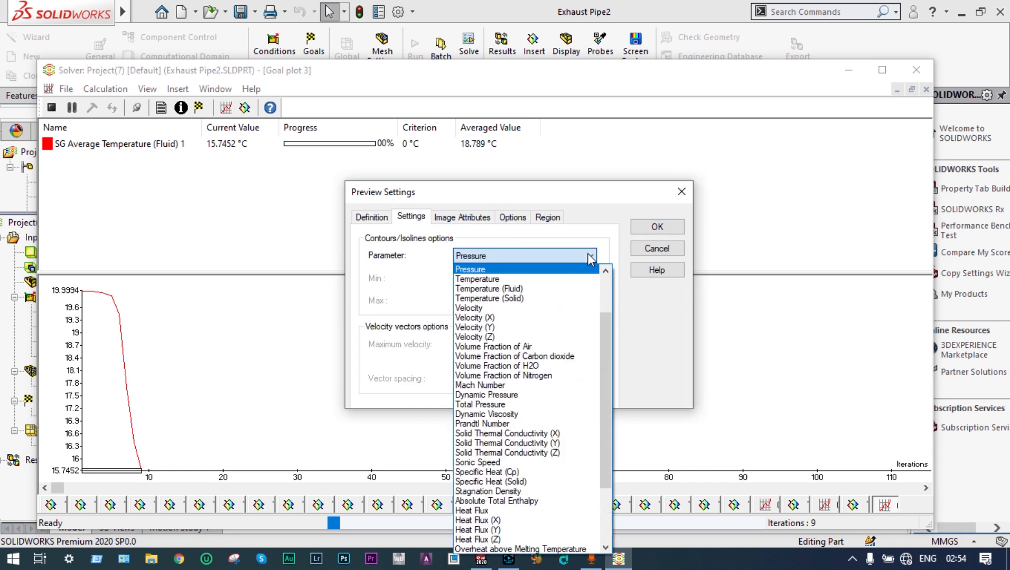
{"action": "left_click", "coordinate": [539, 290]}
{"action": "left_click", "coordinate": [655, 227]}
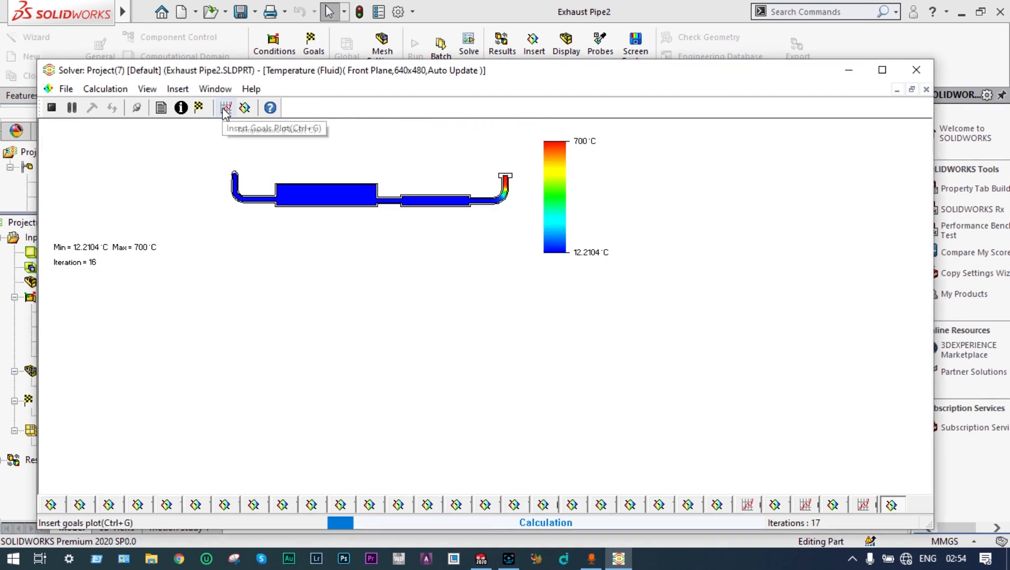
{"action": "left_click", "coordinate": [225, 108]}
{"action": "key", "text": "Return"}
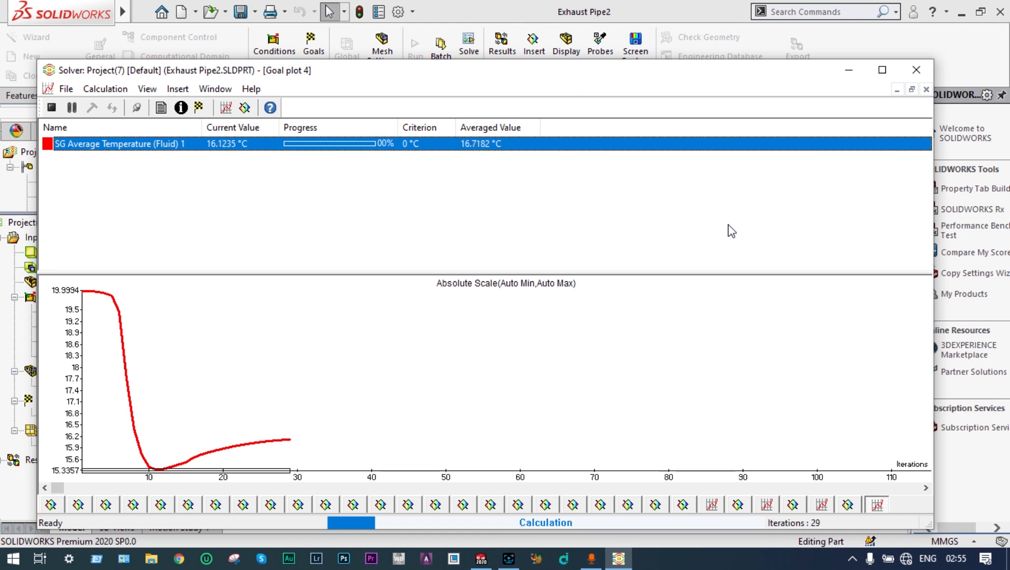
Step: Insert another Front Plane preview with the image size set to 1000x1000
{"action": "left_click", "coordinate": [244, 109]}
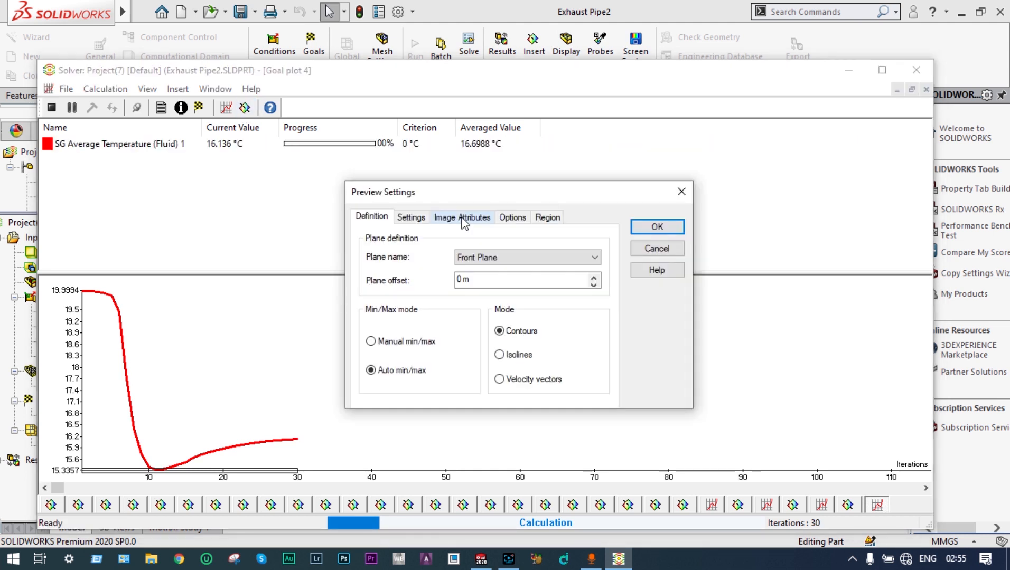
{"action": "left_click", "coordinate": [463, 218]}
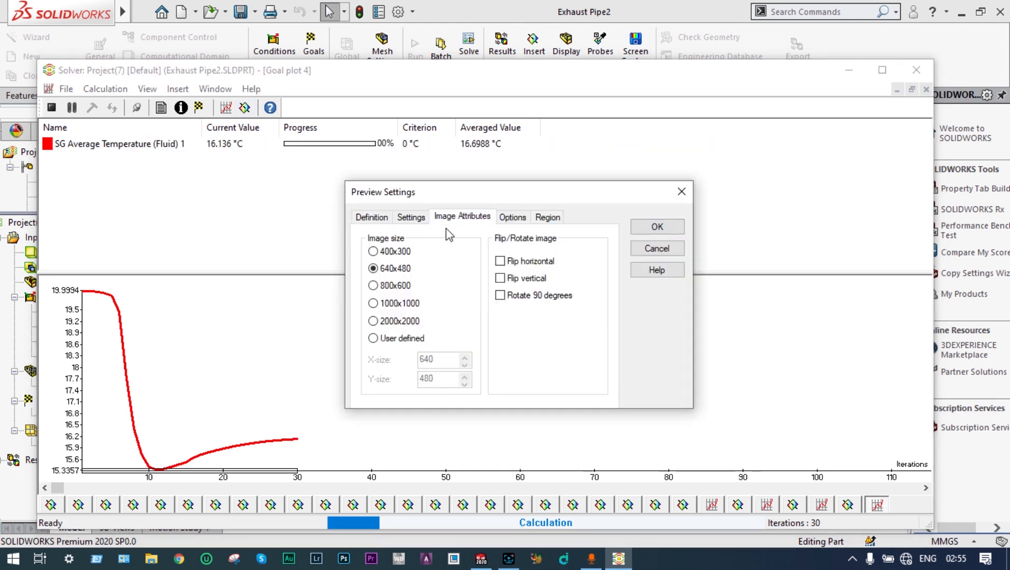
{"action": "left_click", "coordinate": [373, 304]}
{"action": "left_click", "coordinate": [657, 227]}
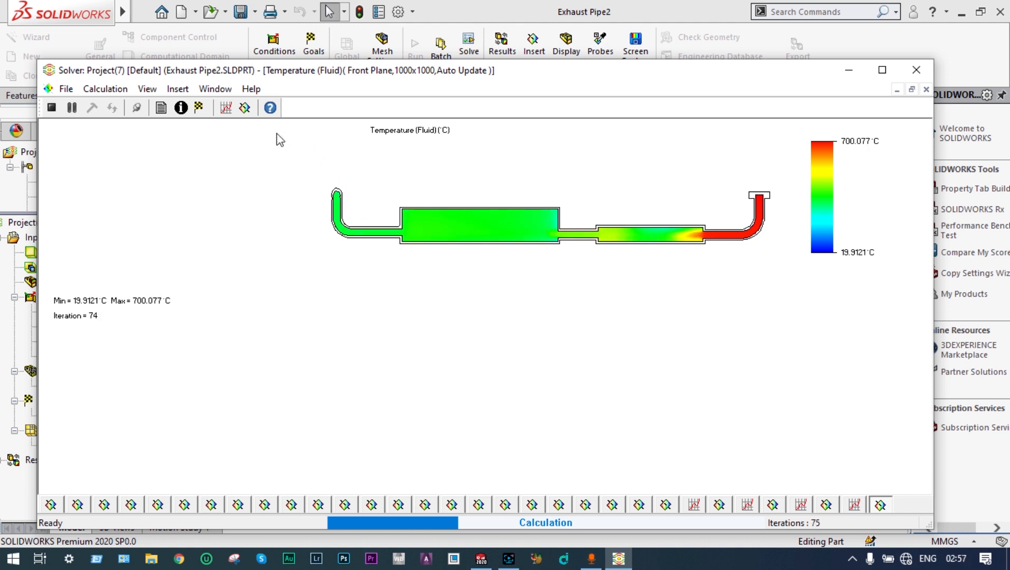
Step: Insert a goal plot for the SG Average Temperature (Fluid) 1 goal
{"action": "left_click", "coordinate": [226, 107]}
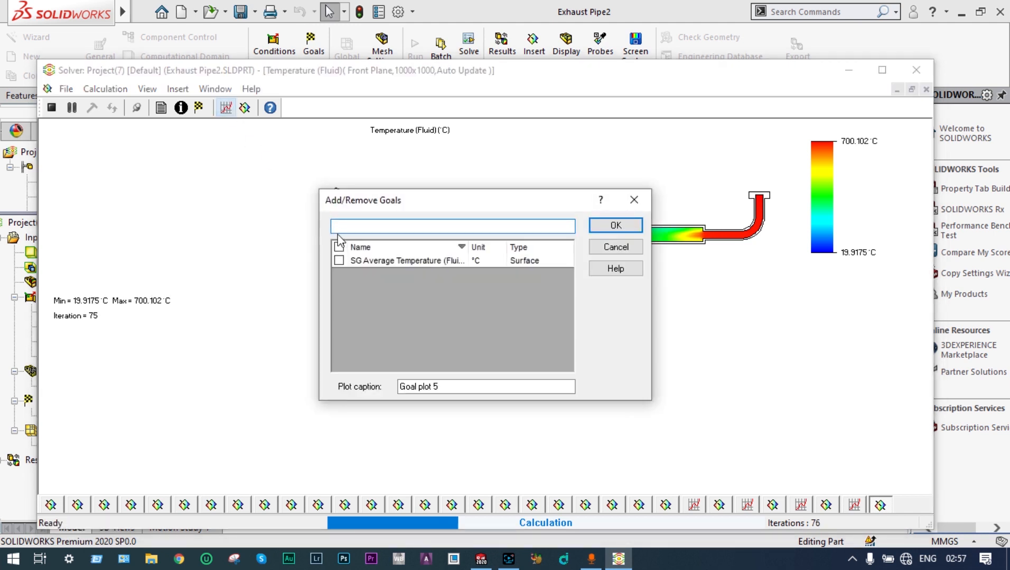
{"action": "left_click", "coordinate": [339, 261]}
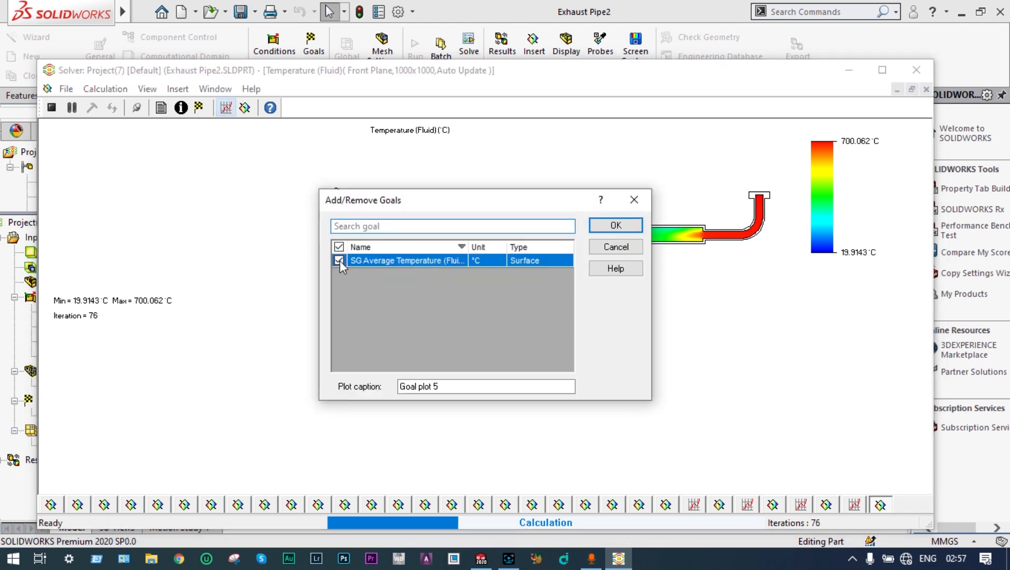
{"action": "left_click", "coordinate": [608, 227]}
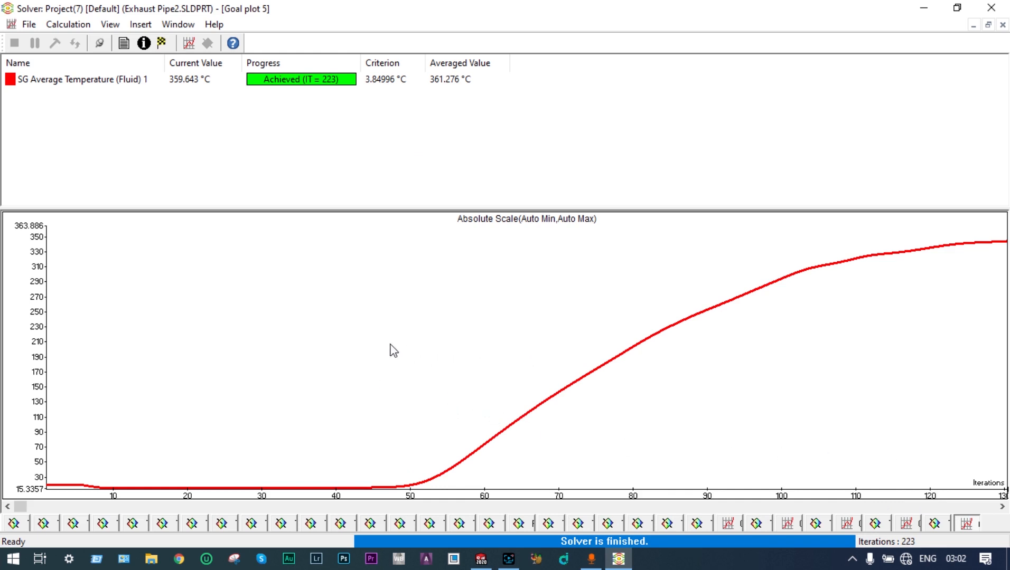
Step: Close the solver and insert a results goal plot of the average temperature goal, grouping charts by parameter
{"action": "left_click", "coordinate": [990, 9]}
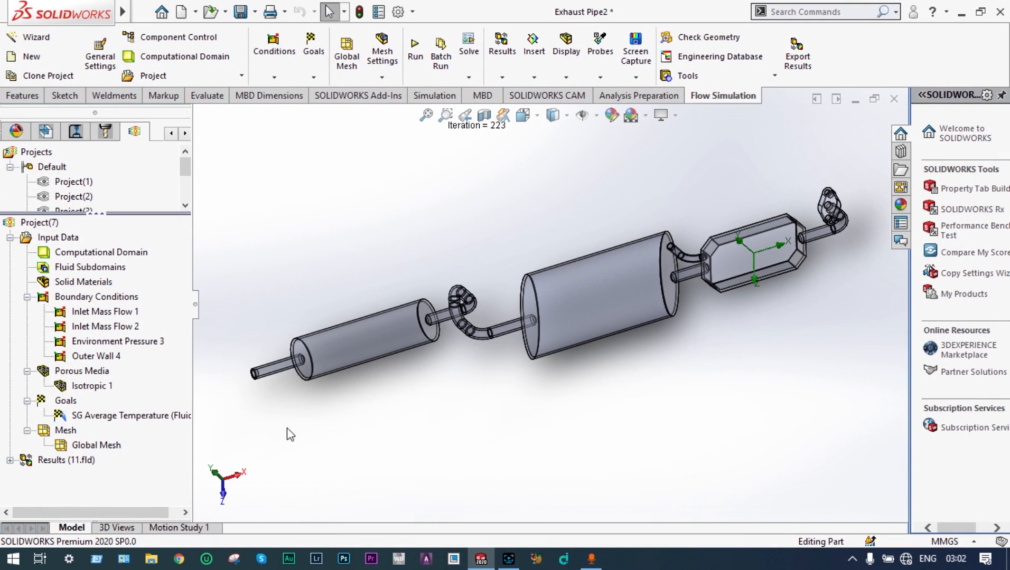
{"action": "right_click", "coordinate": [53, 461]}
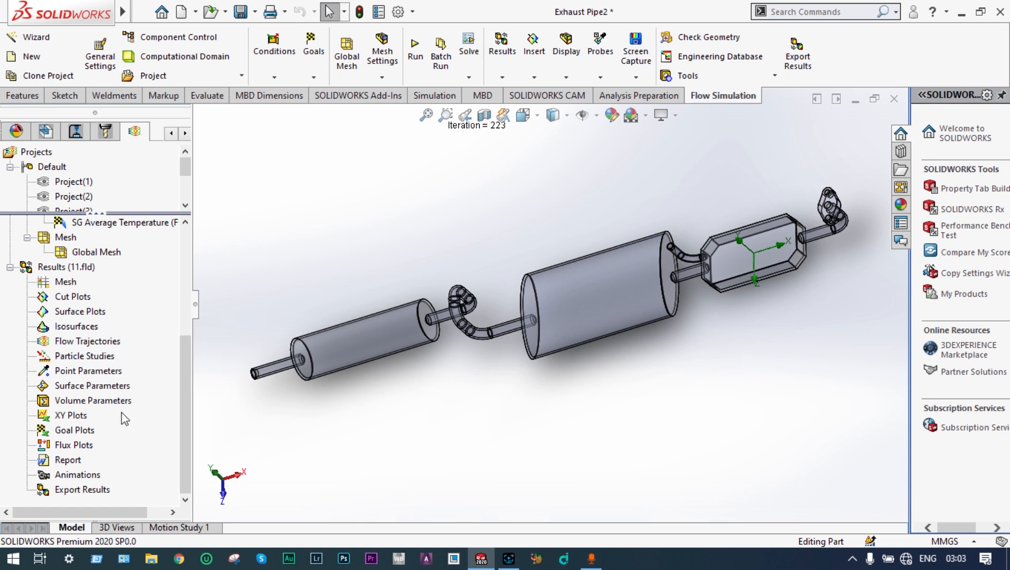
{"action": "right_click", "coordinate": [90, 428]}
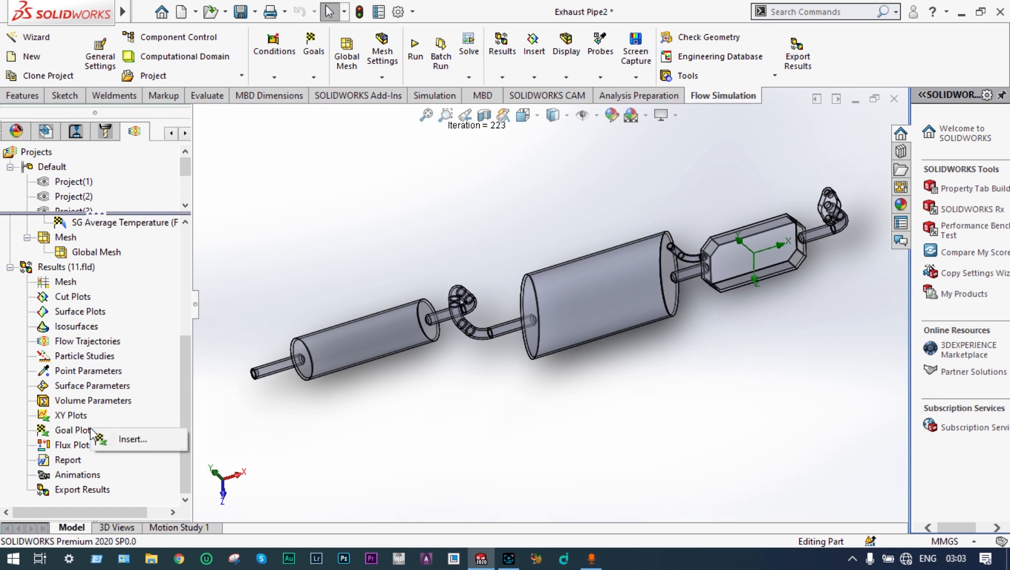
{"action": "left_click", "coordinate": [115, 437]}
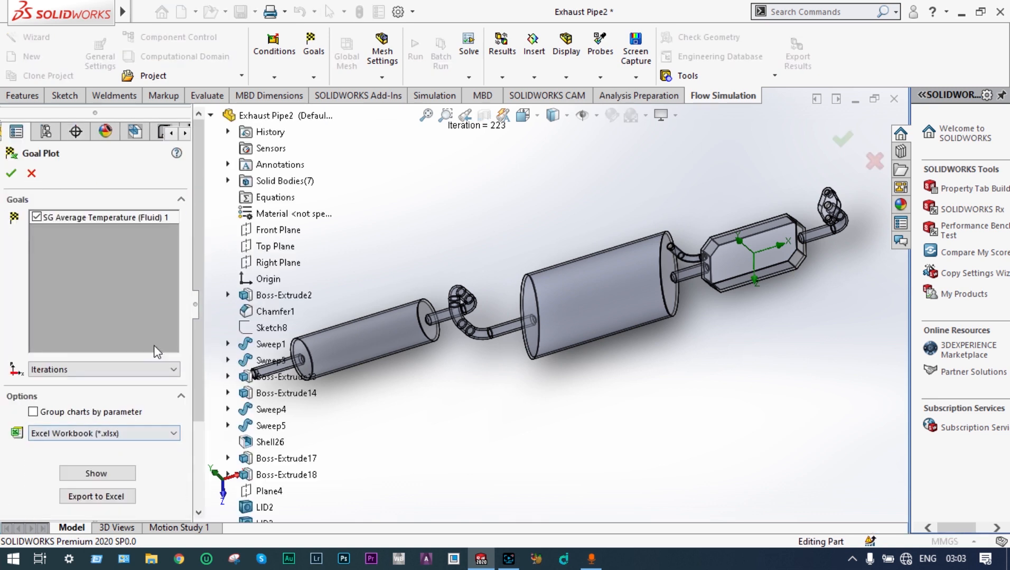
{"action": "left_click", "coordinate": [33, 412]}
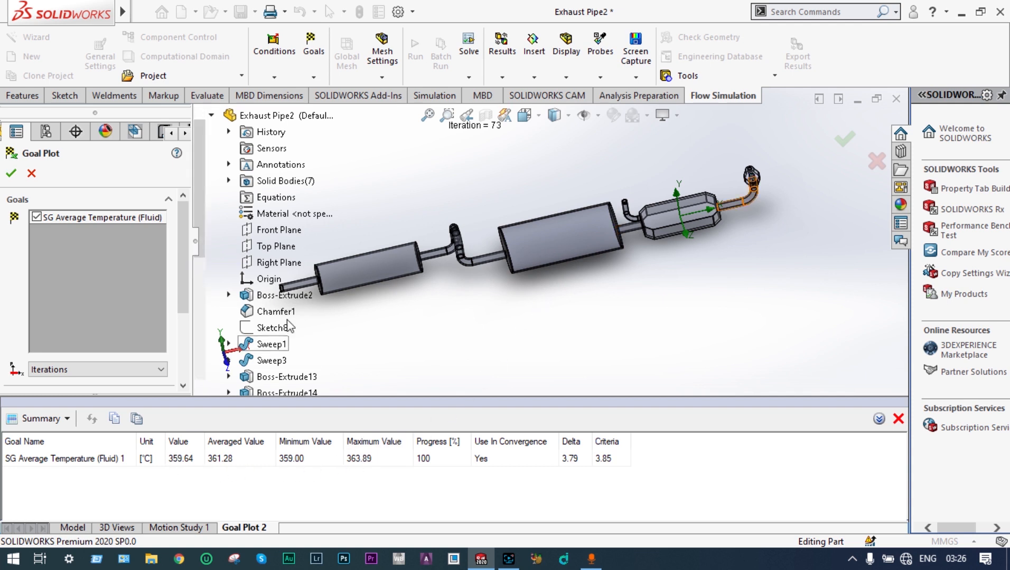
{"action": "scroll", "coordinate": [511, 224], "scroll_direction": "up", "scroll_amount": 7}
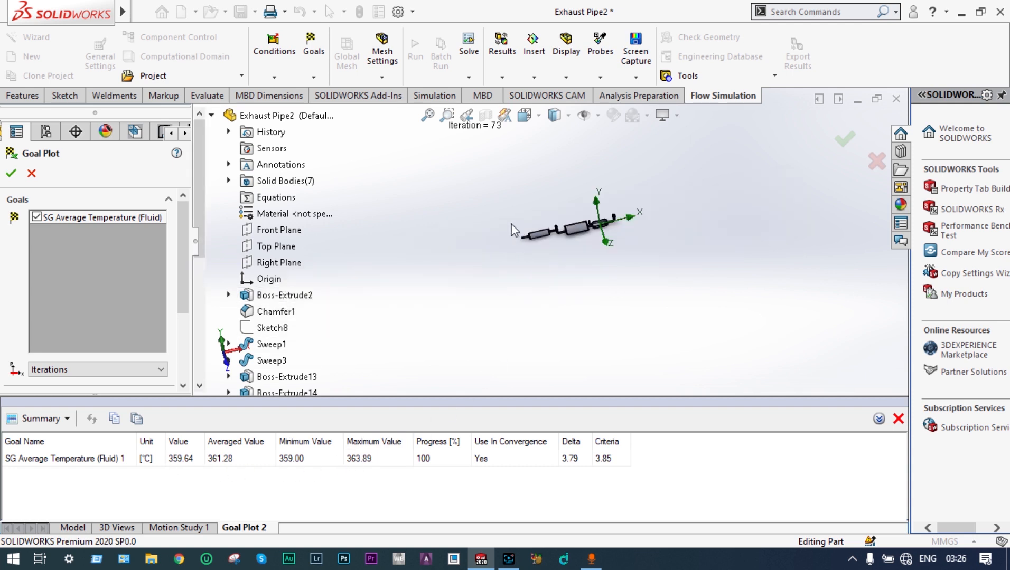
{"action": "left_click", "coordinate": [427, 115]}
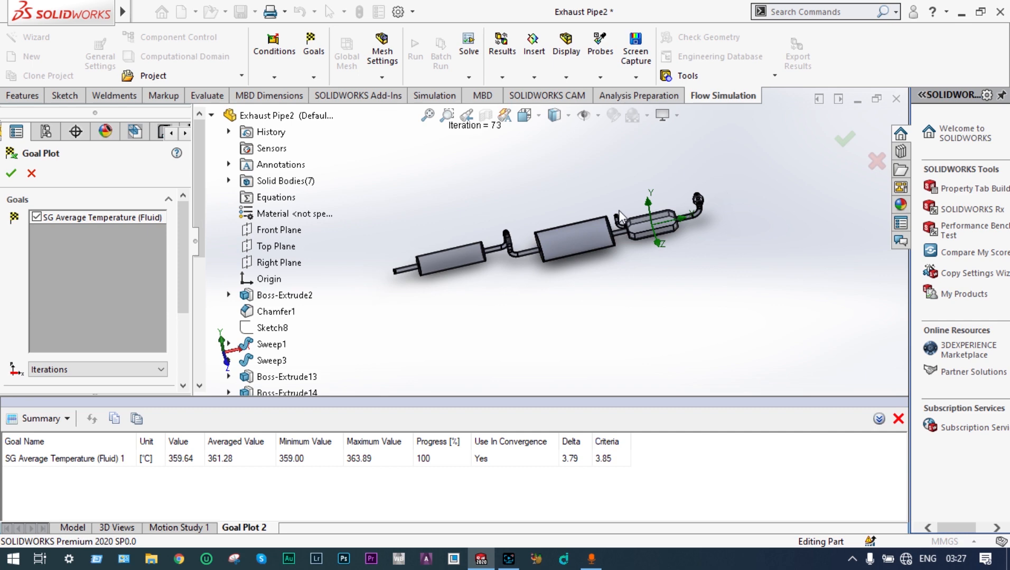
Step: Close the goal plot and start a new parametric study of type Design of Experiments and Optimization
{"action": "left_click", "coordinate": [841, 140]}
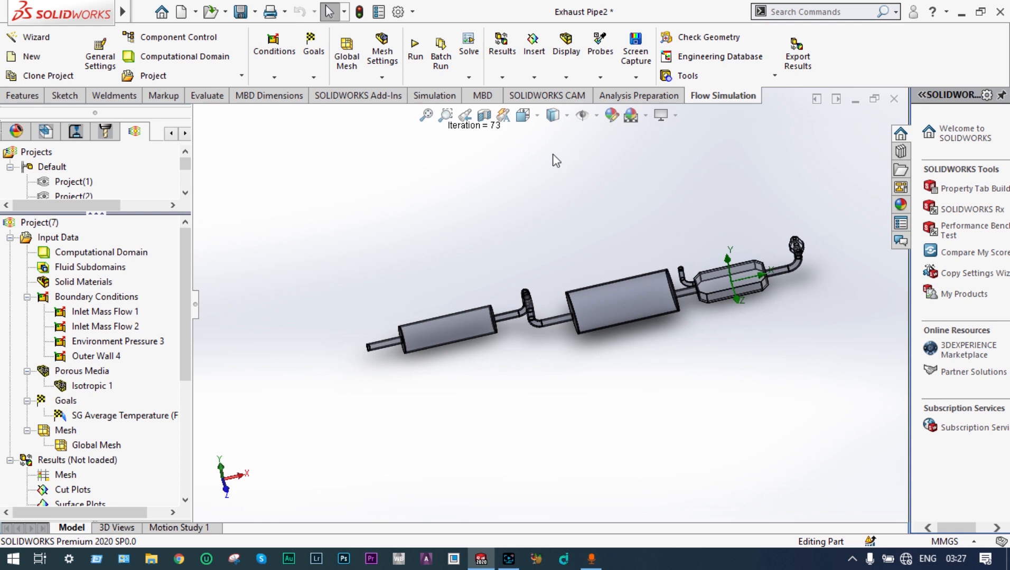
{"action": "left_click", "coordinate": [469, 78]}
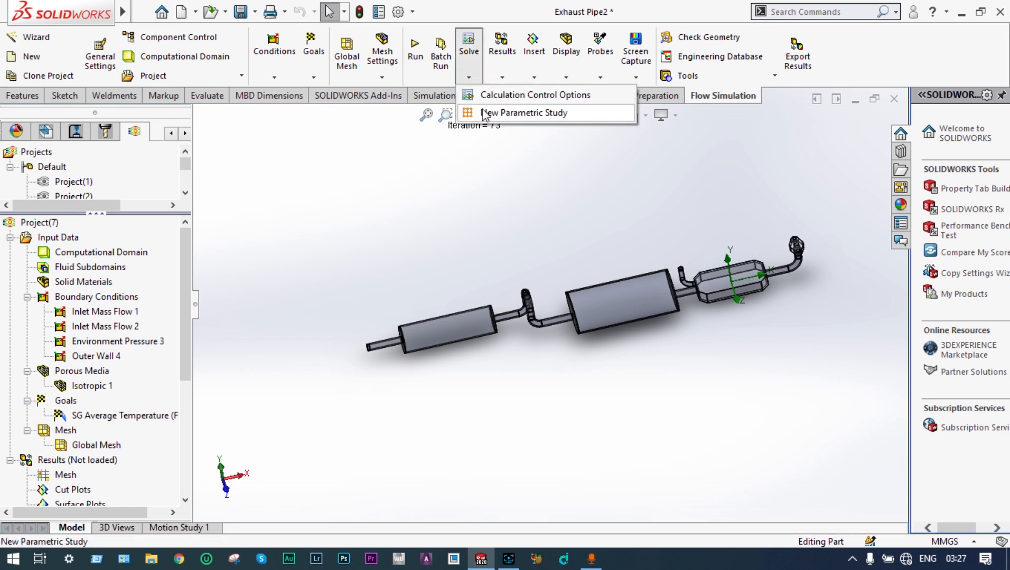
{"action": "left_click", "coordinate": [484, 113]}
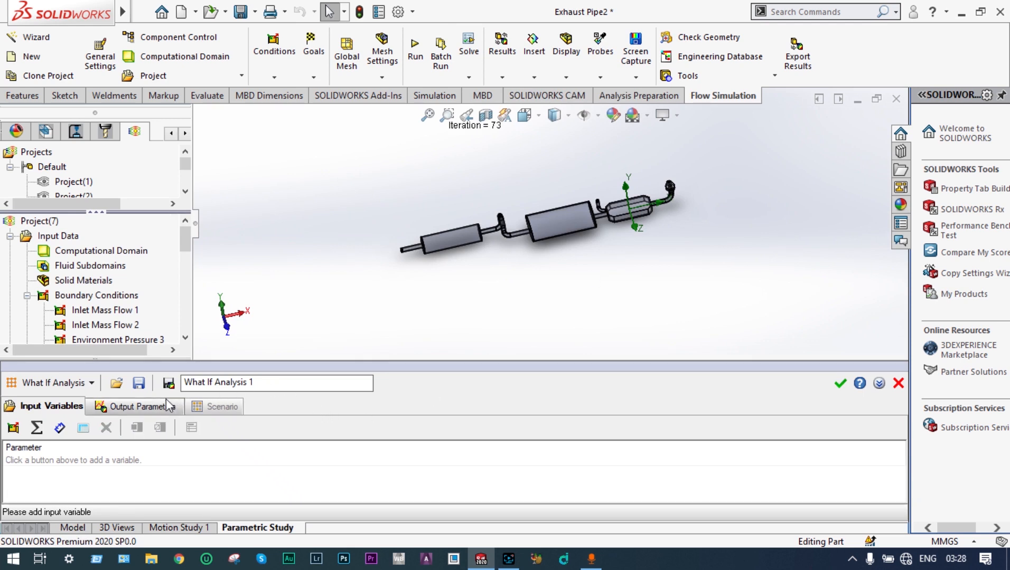
{"action": "left_click", "coordinate": [93, 384]}
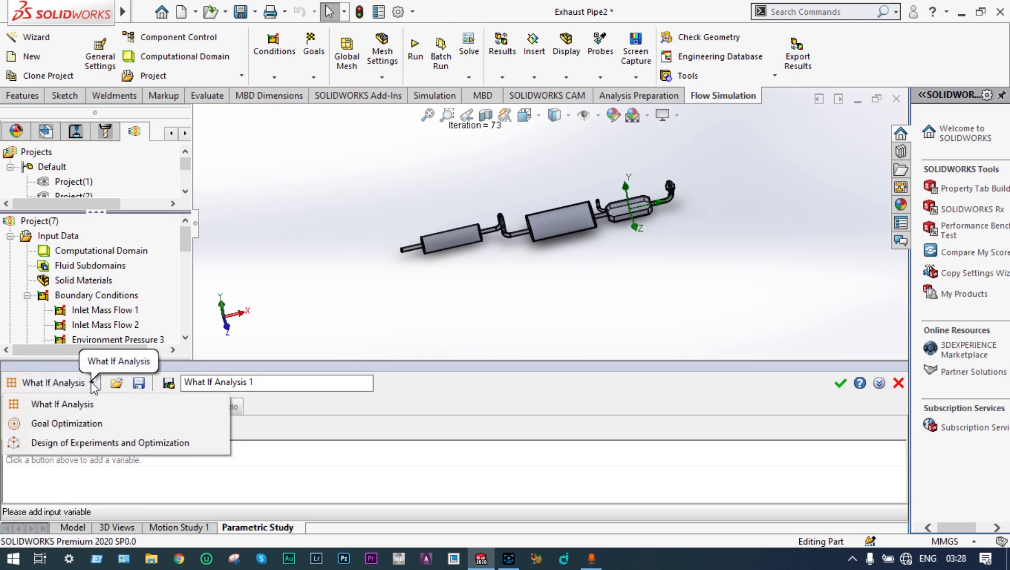
{"action": "left_click", "coordinate": [100, 443]}
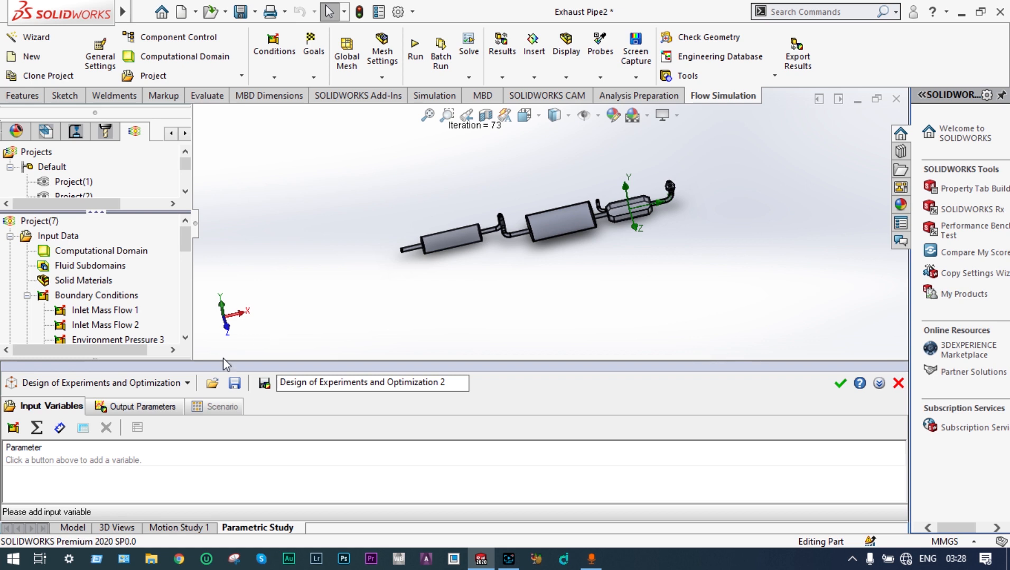
Step: Add the mass flow rate of Inlet Mass Flow 2 as the study's input variable
{"action": "left_click", "coordinate": [14, 428]}
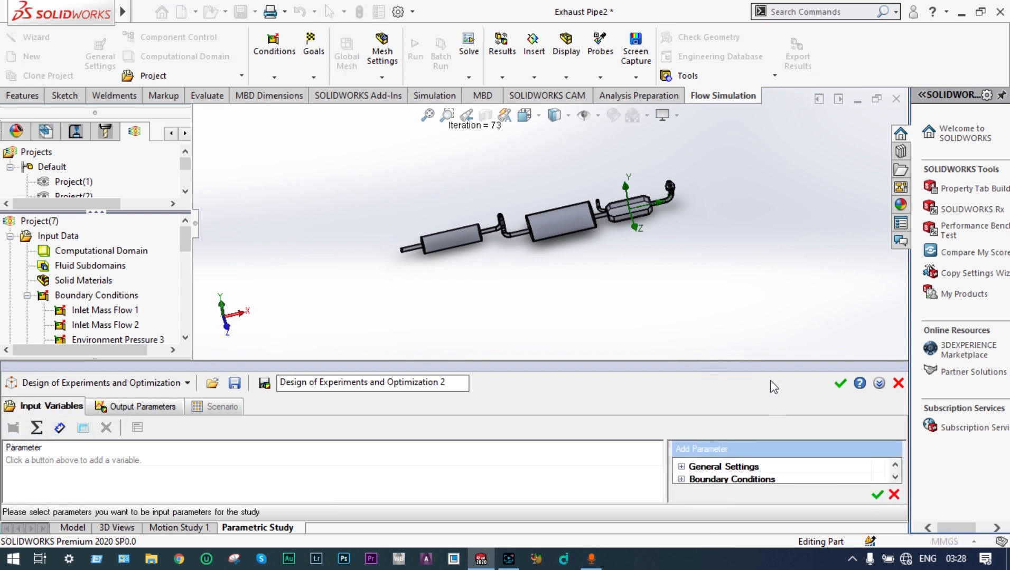
{"action": "left_click_drag", "start_coordinate": [771, 360], "coordinate": [771, 319]}
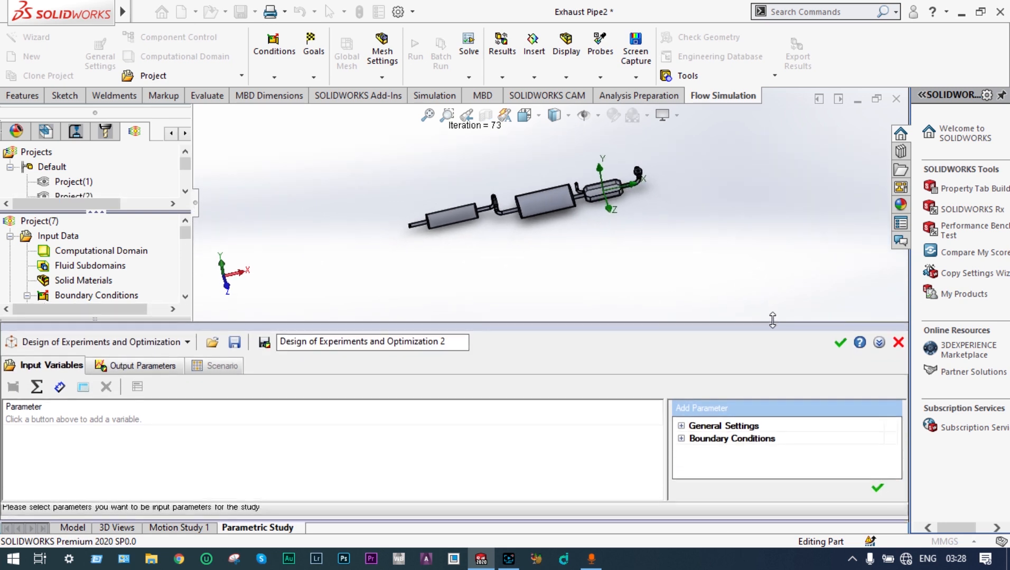
{"action": "left_click", "coordinate": [681, 438]}
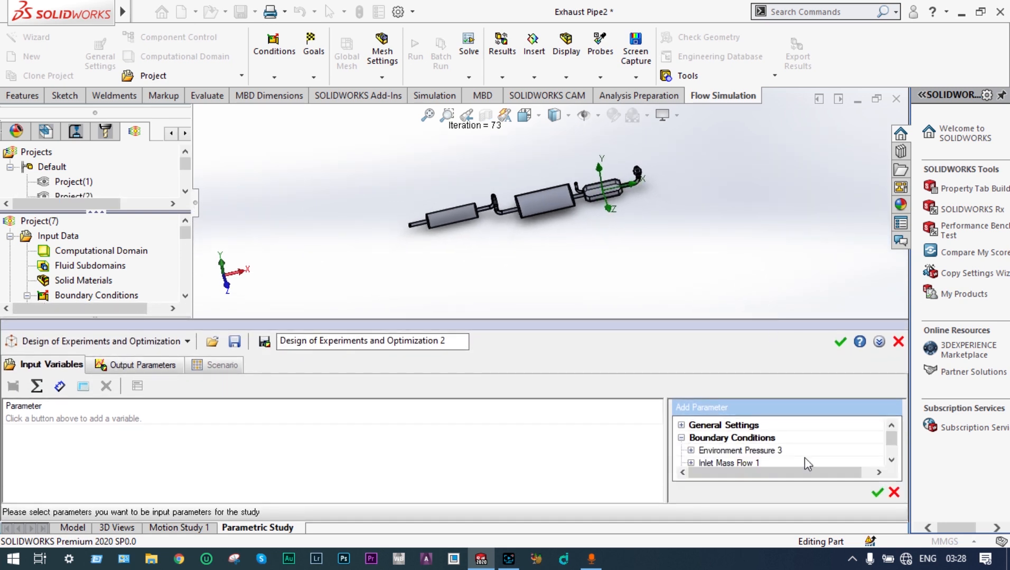
{"action": "left_click", "coordinate": [891, 460]}
{"action": "left_click", "coordinate": [892, 461]}
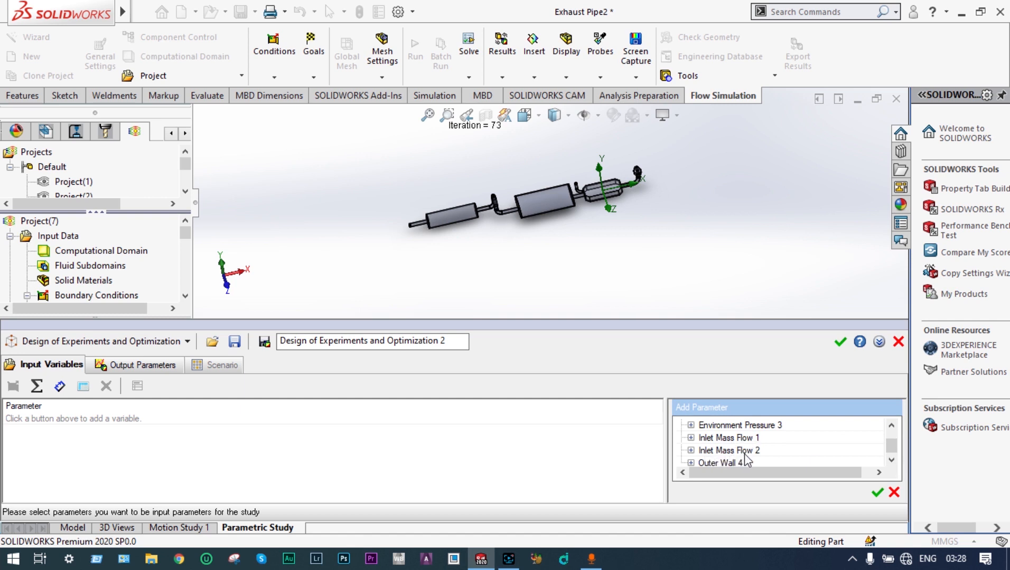
{"action": "left_click", "coordinate": [691, 451]}
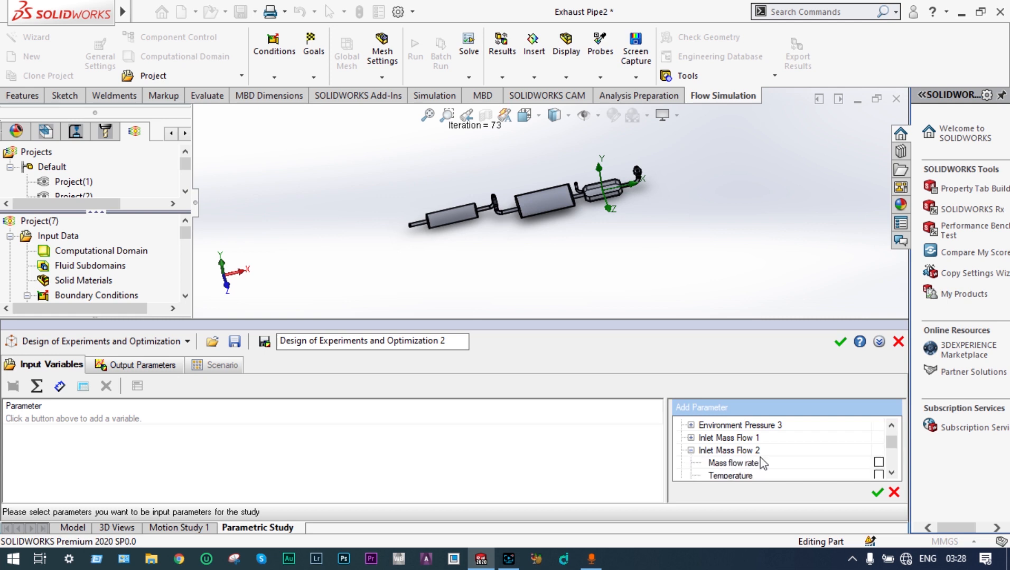
{"action": "left_click", "coordinate": [878, 463]}
{"action": "left_click", "coordinate": [877, 493]}
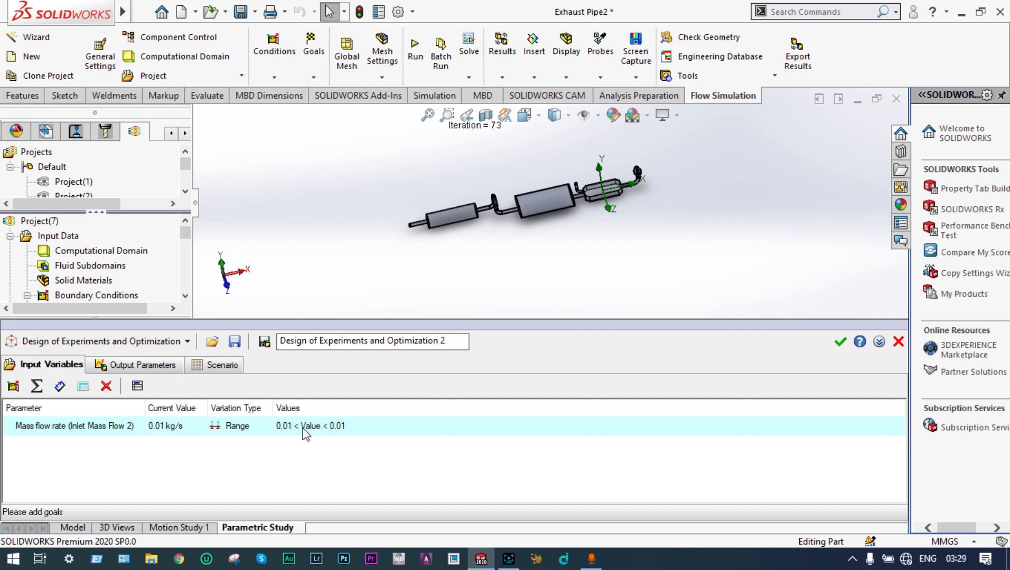
Step: Set the mass flow rate range to a minimum of 0.02 kg/s and a maximum of 0.05 kg/s
{"action": "double_click", "coordinate": [297, 427]}
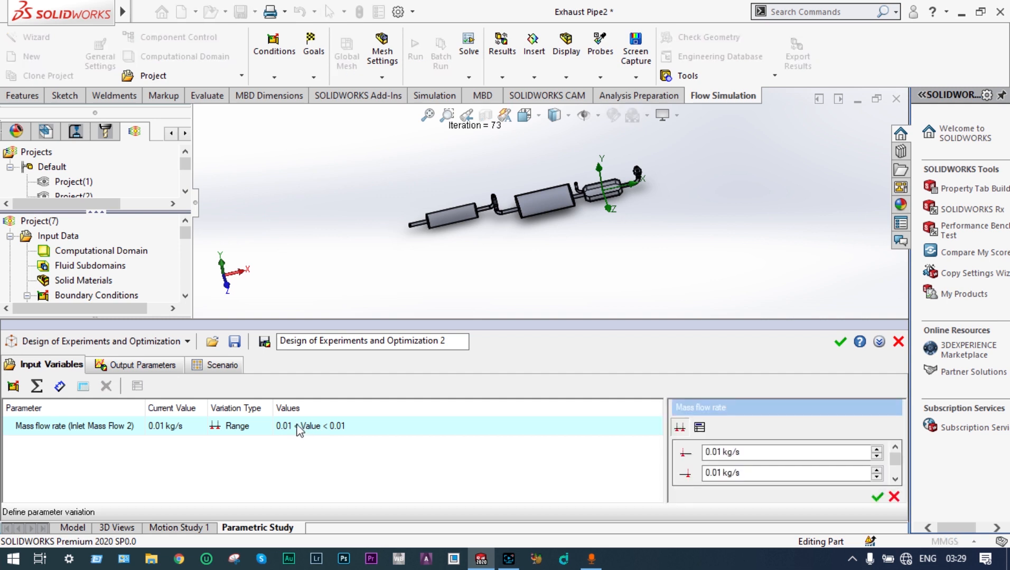
{"action": "left_click", "coordinate": [725, 450]}
{"action": "key", "text": "BackSpace"}
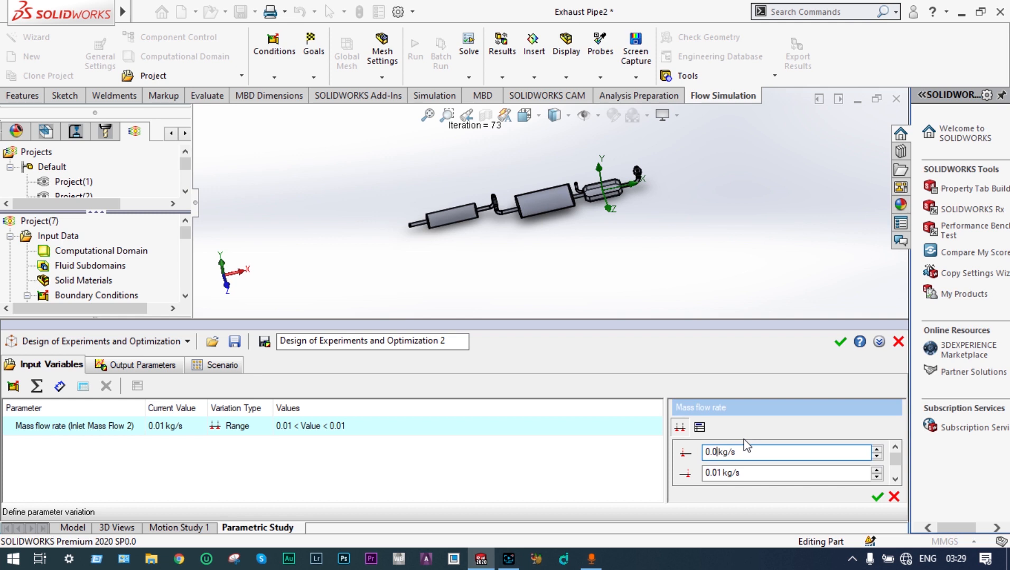
{"action": "type", "text": "2"}
{"action": "left_click", "coordinate": [725, 472]}
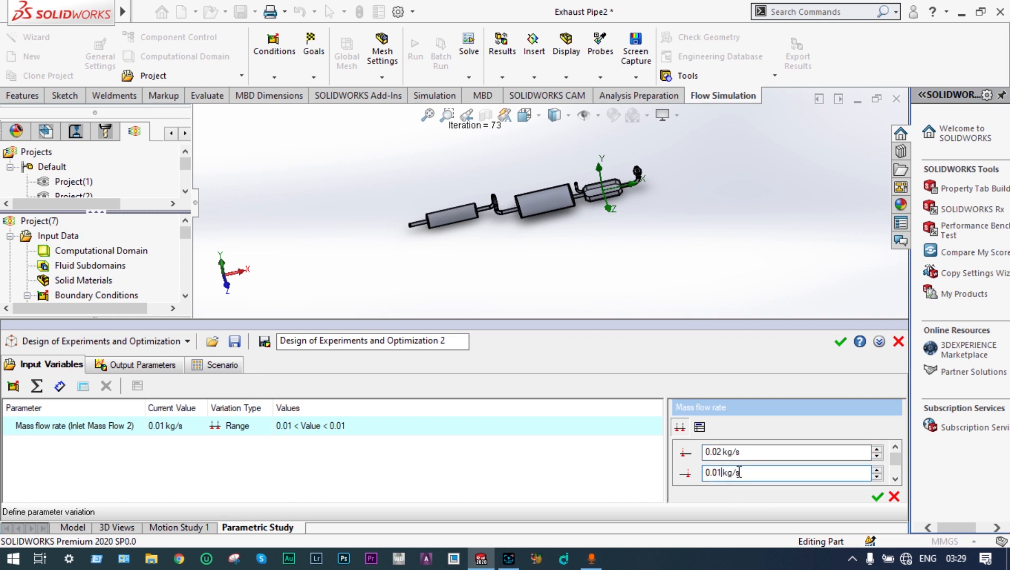
{"action": "key", "text": "BackSpace"}
{"action": "type", "text": "5"}
{"action": "left_click", "coordinate": [877, 497]}
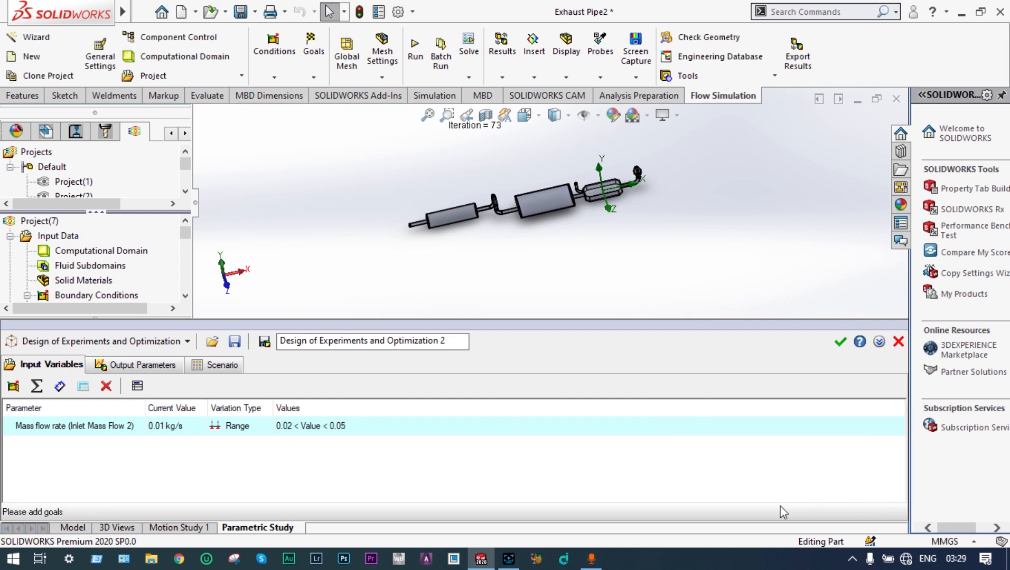
Step: Add the SG Average Temperature (Fluid) 1 goal as the study's output parameter
{"action": "left_click", "coordinate": [138, 365]}
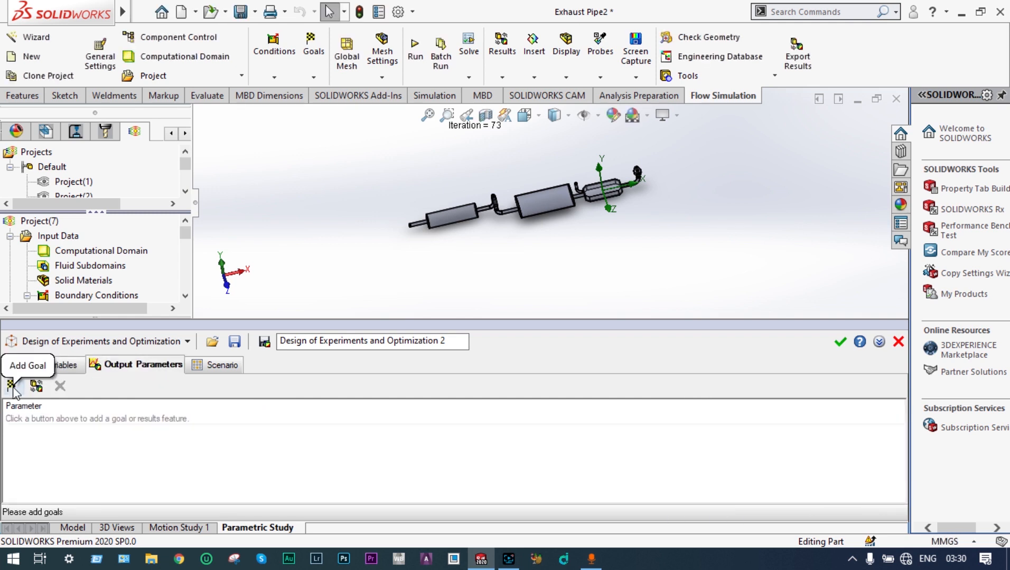
{"action": "left_click", "coordinate": [12, 387]}
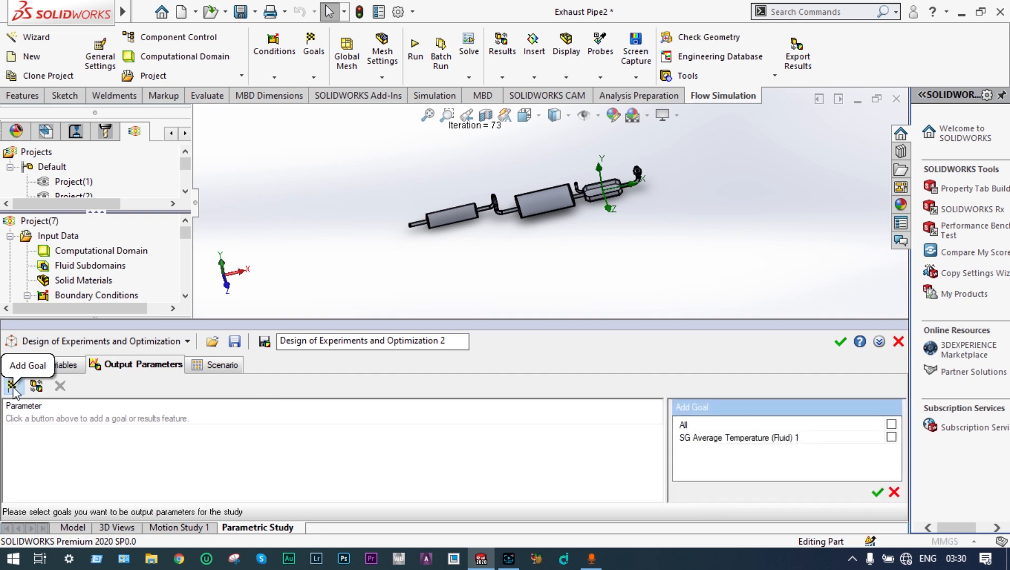
{"action": "left_click", "coordinate": [891, 438]}
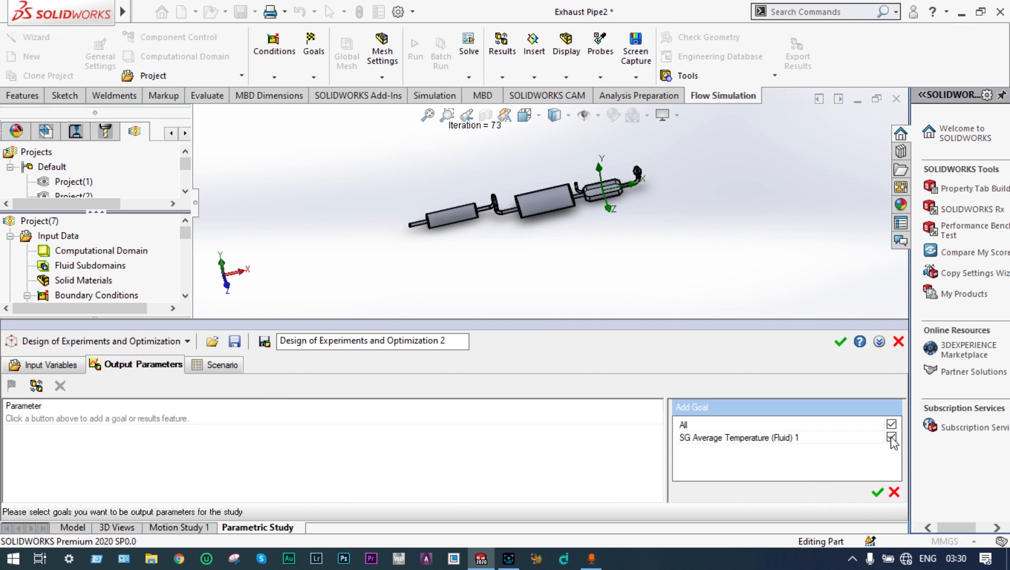
{"action": "left_click", "coordinate": [877, 493]}
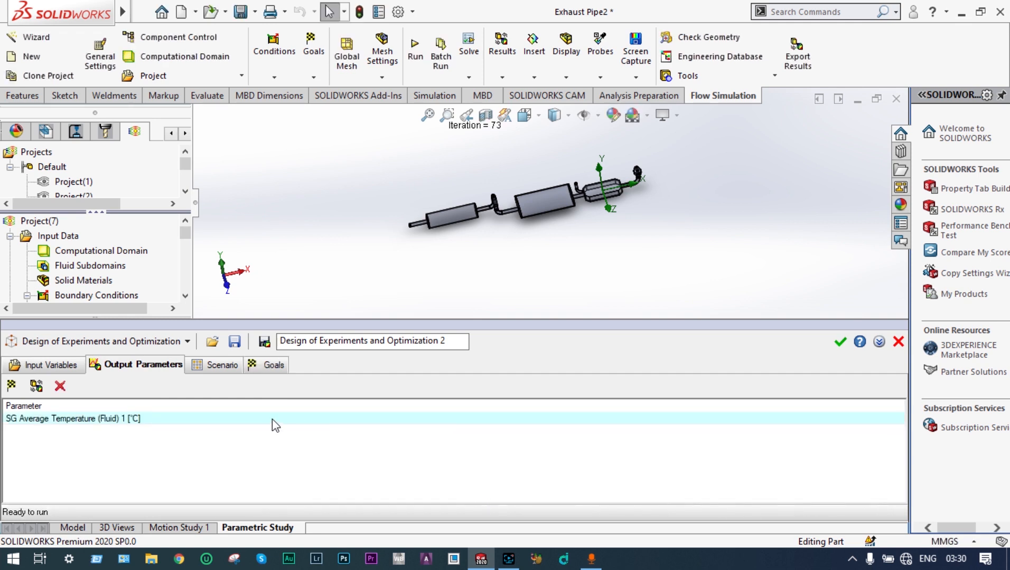
Step: Create 5 experiments in the scenario and run the study
{"action": "left_click", "coordinate": [220, 369]}
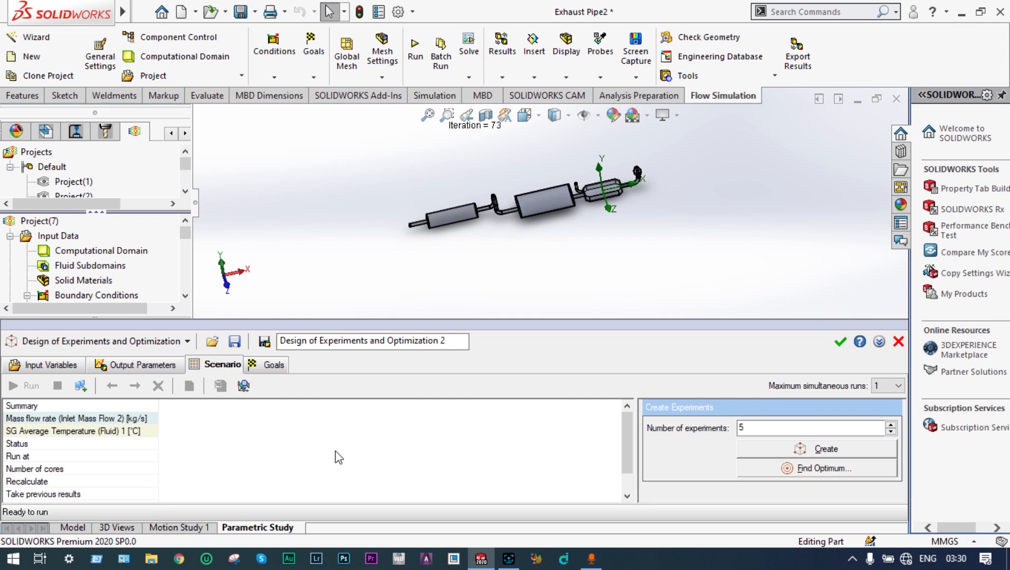
{"action": "left_click", "coordinate": [772, 453]}
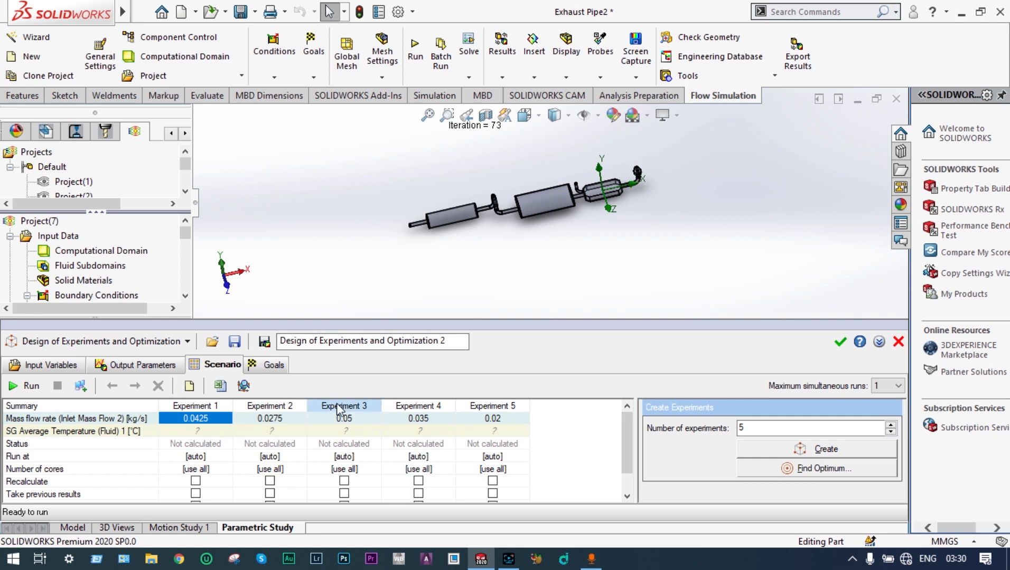
{"action": "left_click", "coordinate": [12, 387]}
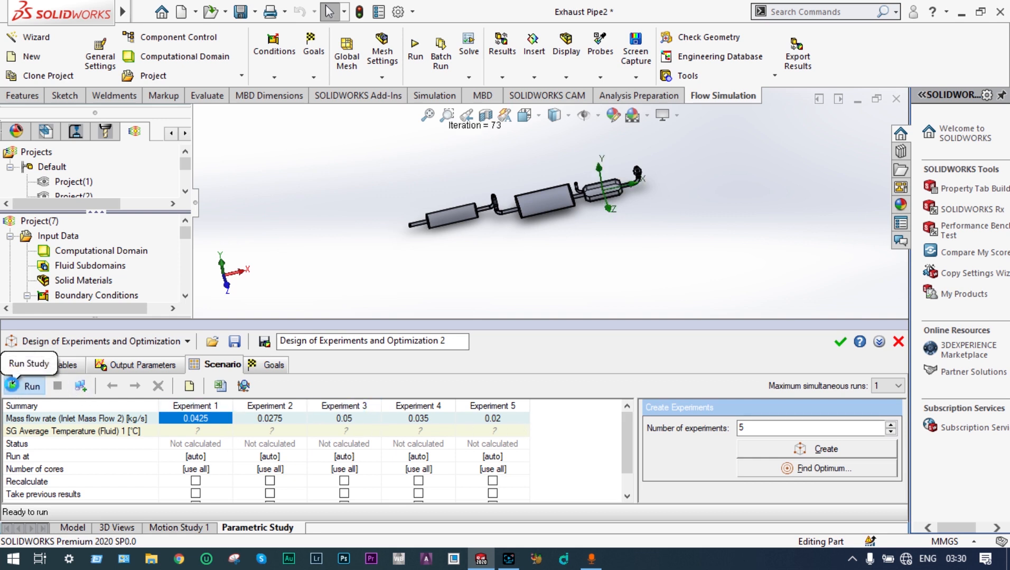
{"action": "mouse_move", "coordinate": [621, 561]}
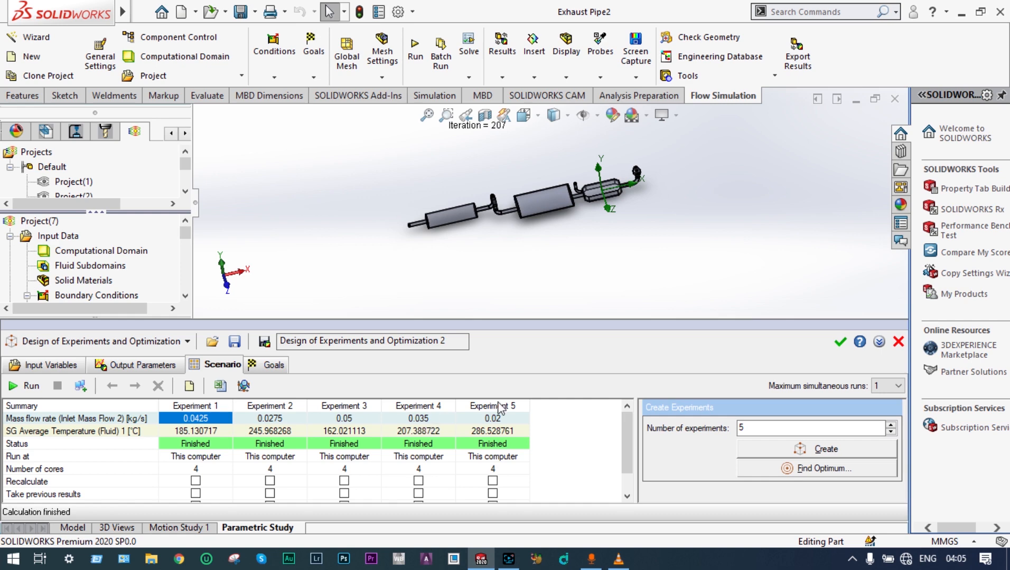
Step: Close the experiments study and start a new parametric study of type Goal Optimization
{"action": "left_click", "coordinate": [840, 344]}
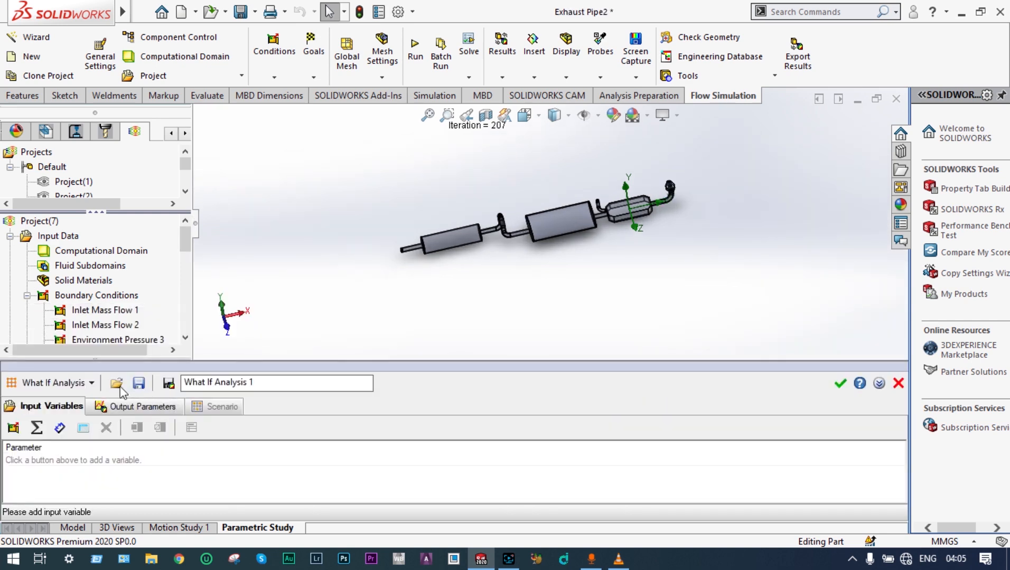
{"action": "left_click", "coordinate": [93, 383]}
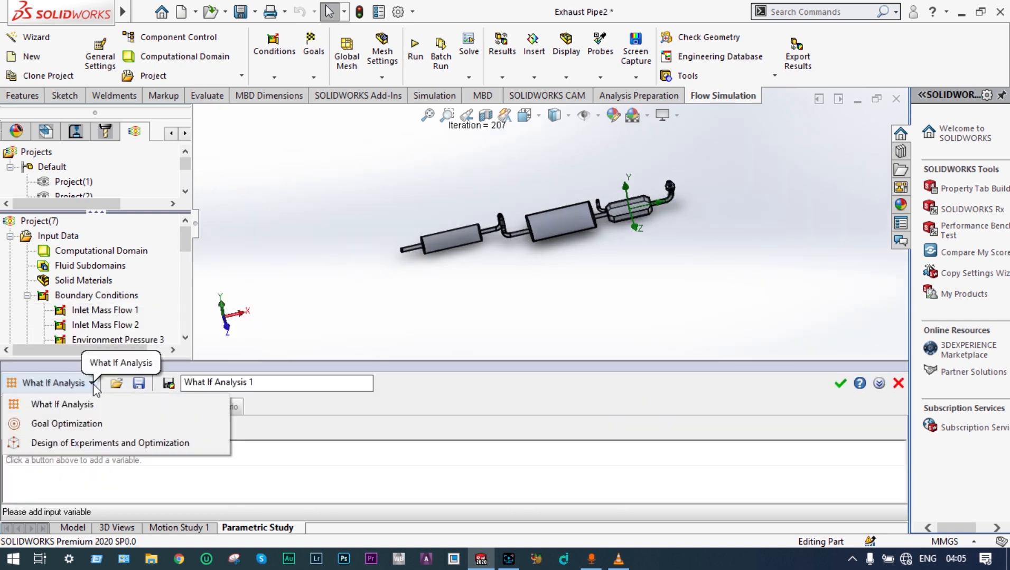
{"action": "left_click", "coordinate": [69, 424]}
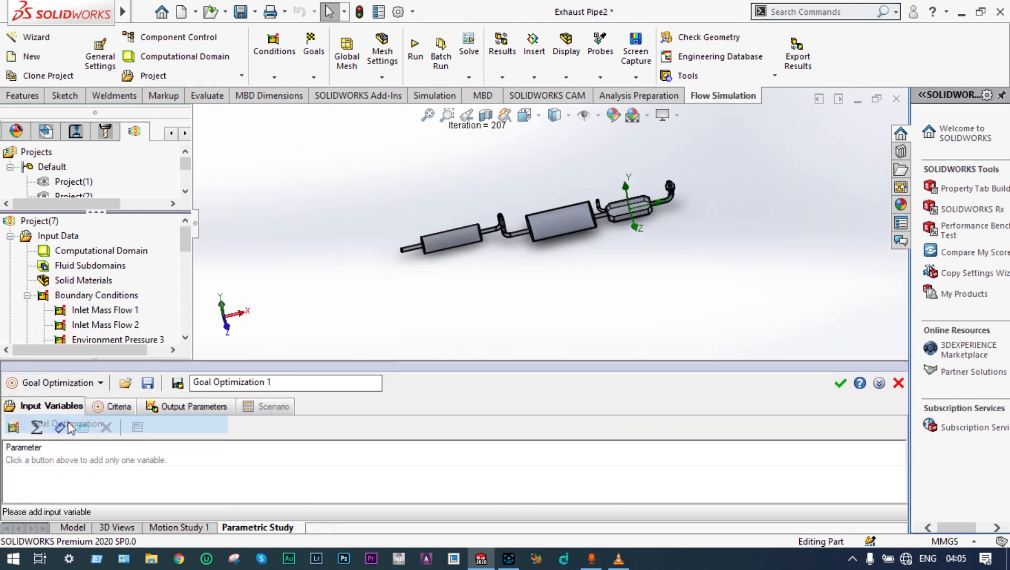
Step: Add the mass flow rate of Inlet Mass Flow 2 as the optimization's input variable
{"action": "left_click", "coordinate": [13, 428]}
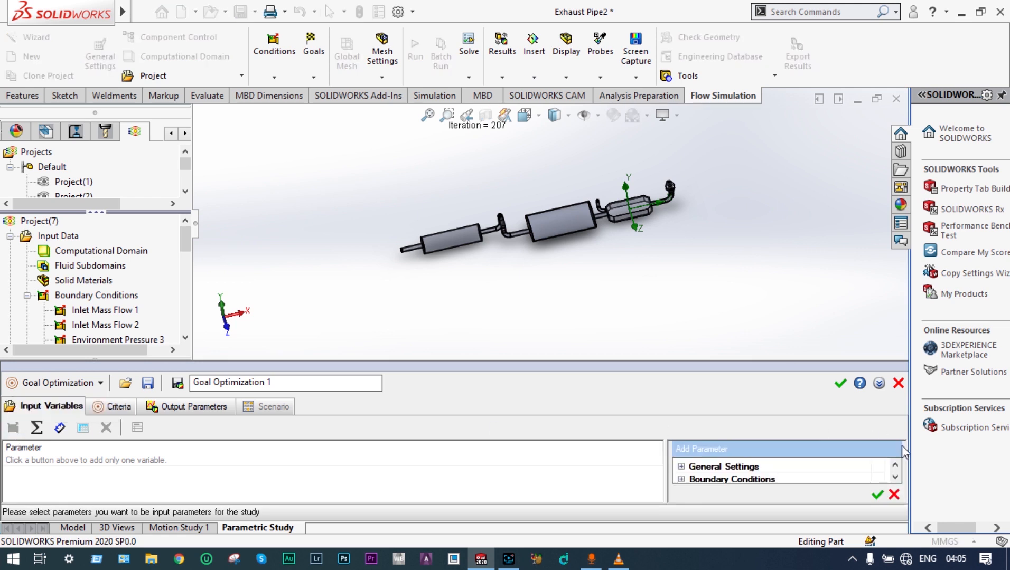
{"action": "left_click", "coordinate": [894, 476]}
{"action": "left_click", "coordinate": [682, 469]}
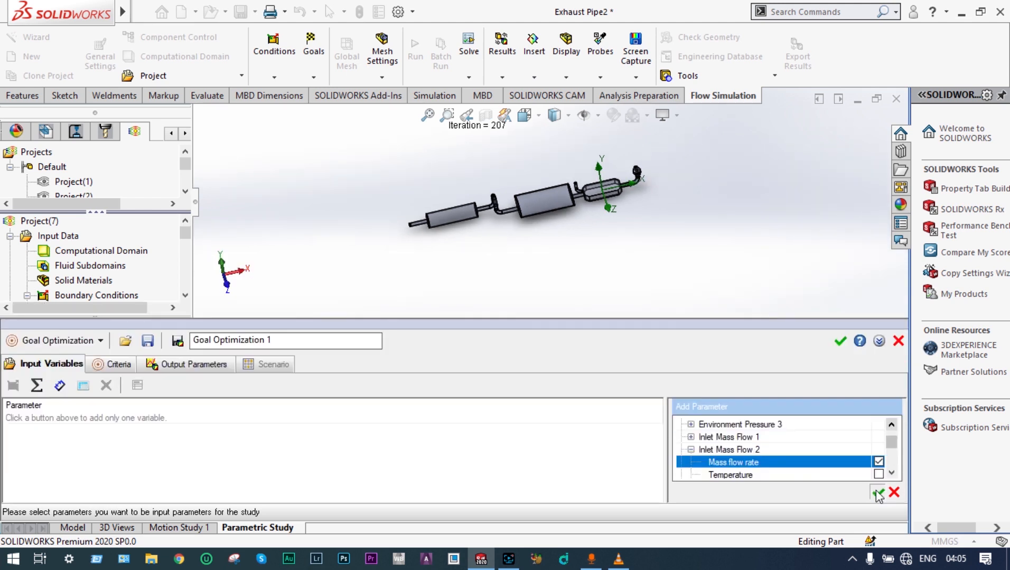
{"action": "left_click", "coordinate": [878, 494]}
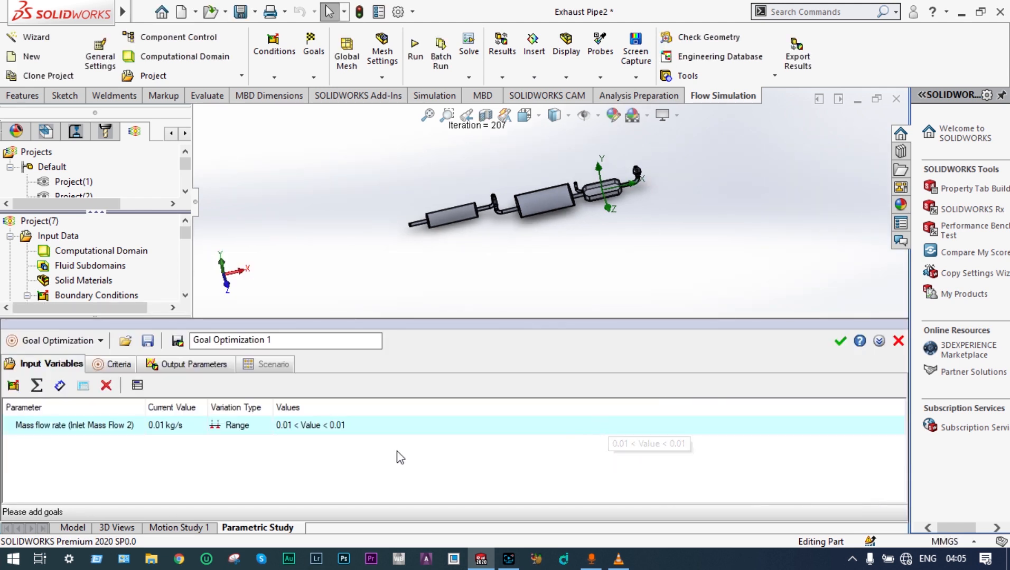
Step: Set the mass flow rate range to between 0.035 and 0.04 kg/s
{"action": "left_click", "coordinate": [293, 425]}
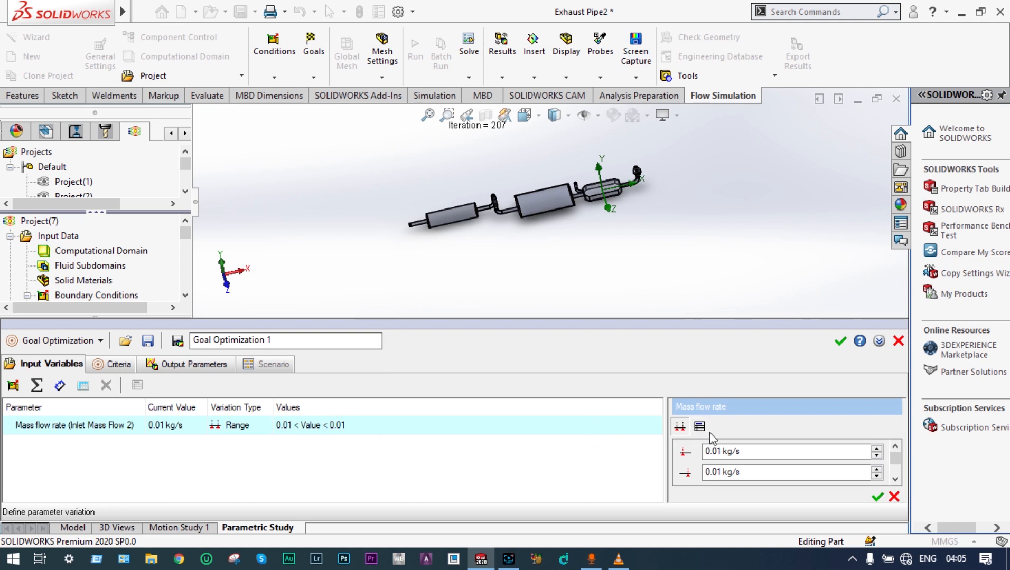
{"action": "left_click", "coordinate": [721, 450]}
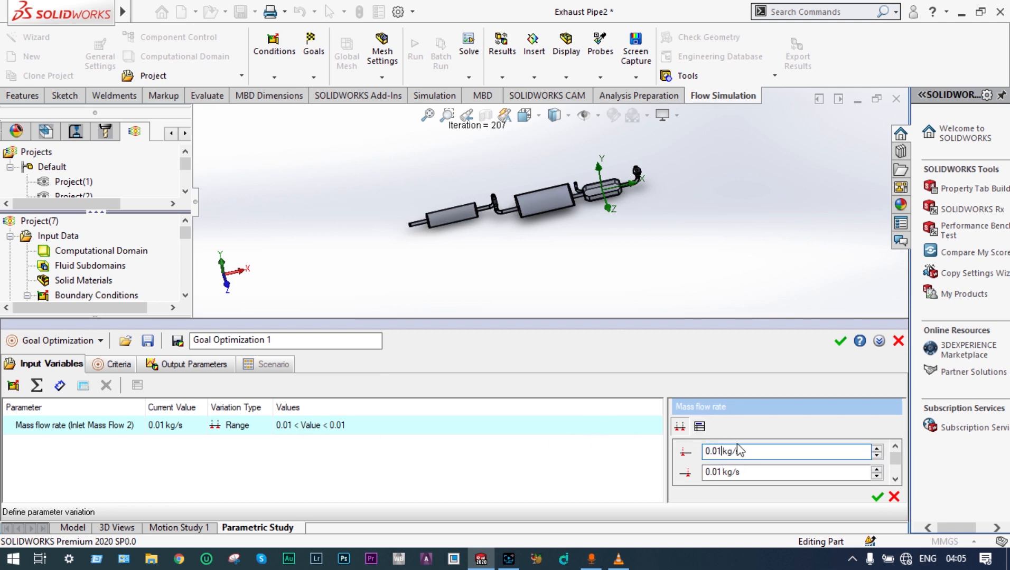
{"action": "key", "text": "BackSpace"}
{"action": "key", "text": "Return"}
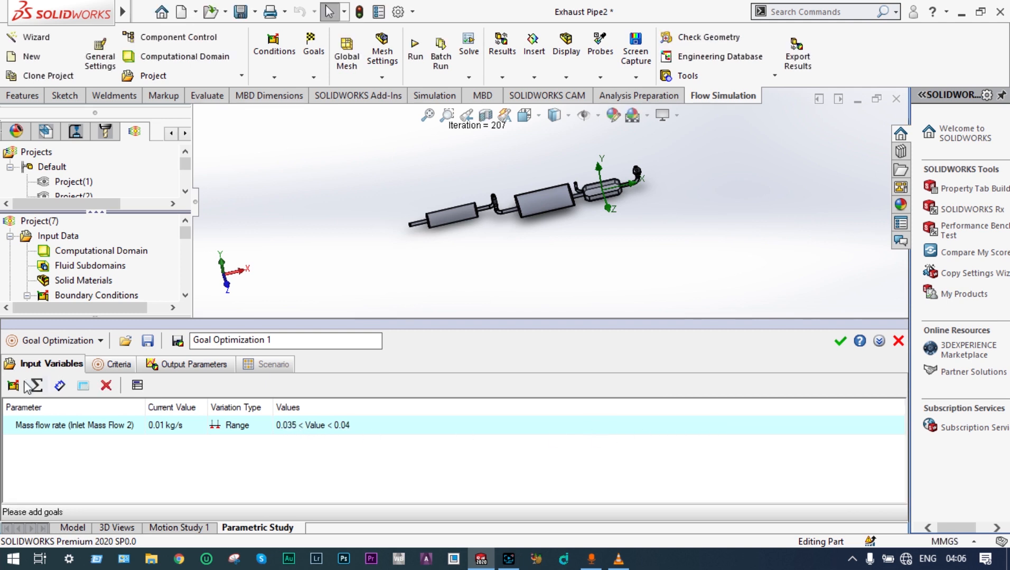
Step: Add SG Average Temperature (Fluid) 1 as the goal optimization's criterion
{"action": "left_click", "coordinate": [127, 370]}
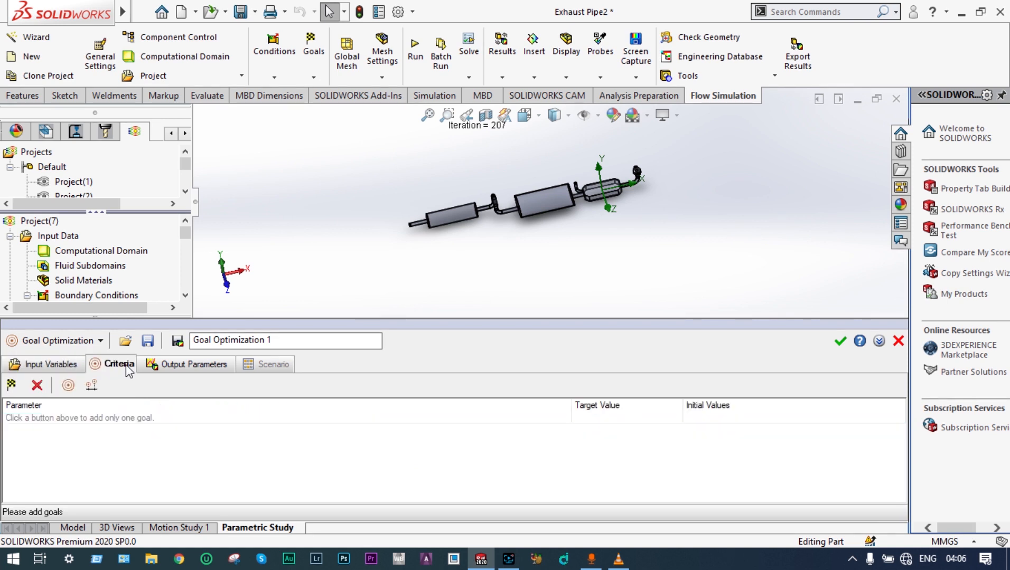
{"action": "left_click", "coordinate": [11, 385]}
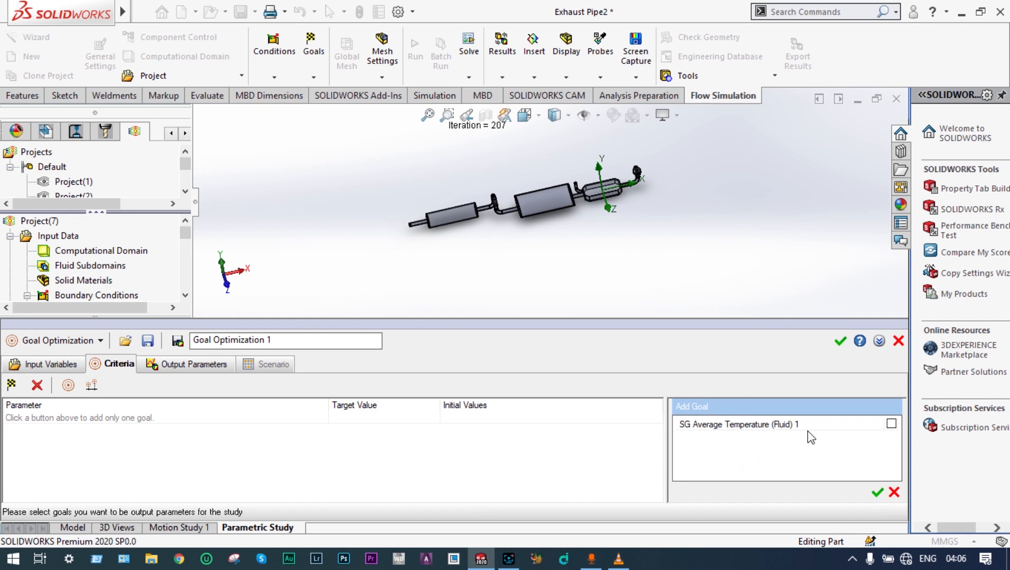
{"action": "left_click", "coordinate": [891, 425]}
{"action": "left_click", "coordinate": [877, 492]}
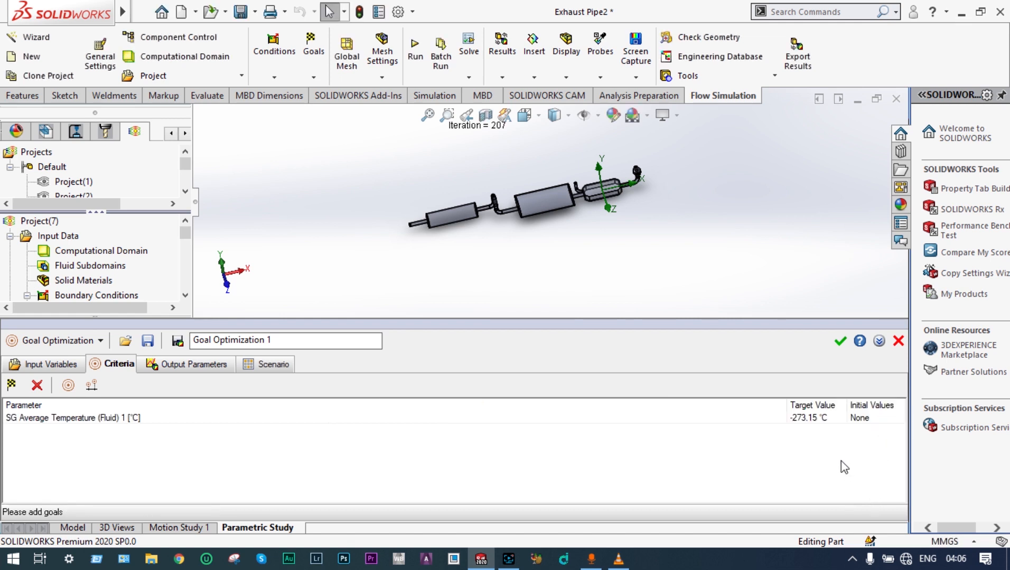
Step: Set the temperature goal's target value to 200 °C with a tolerance of 0.5 °C
{"action": "double_click", "coordinate": [816, 421]}
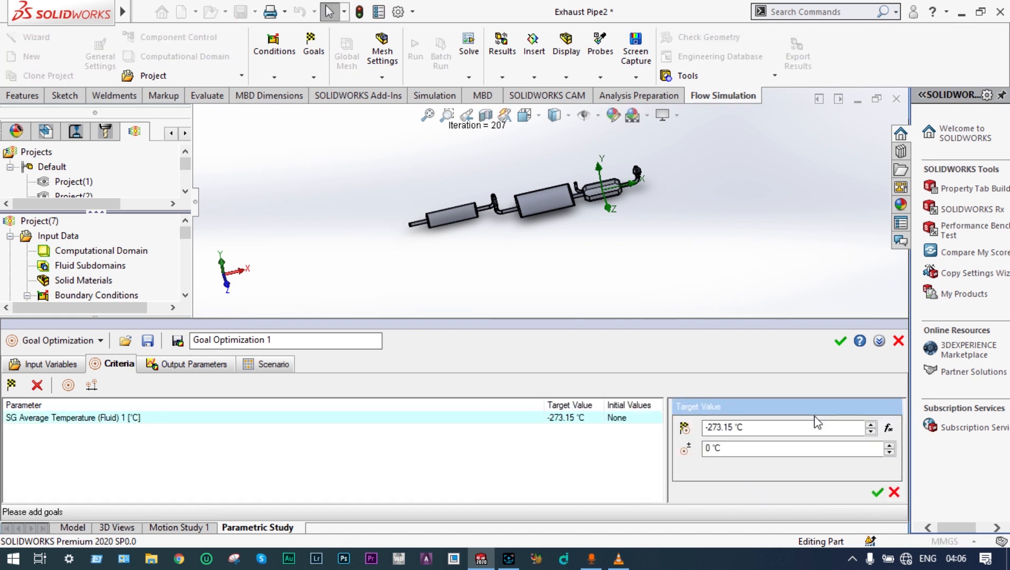
{"action": "left_click", "coordinate": [733, 427]}
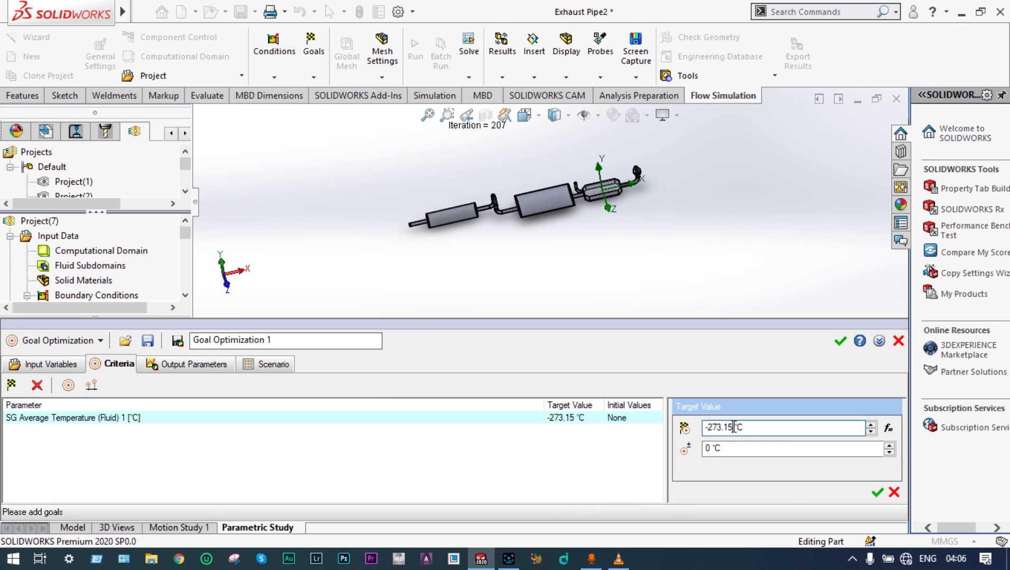
{"action": "key", "text": "BackSpace"}
{"action": "key", "text": "BackSpace"}
{"action": "key", "text": "BackSpace"}
{"action": "key", "text": "BackSpace"}
{"action": "key", "text": "BackSpace"}
{"action": "key", "text": "BackSpace"}
{"action": "key", "text": "BackSpace"}
{"action": "type", "text": "200"}
{"action": "left_click", "coordinate": [711, 447]}
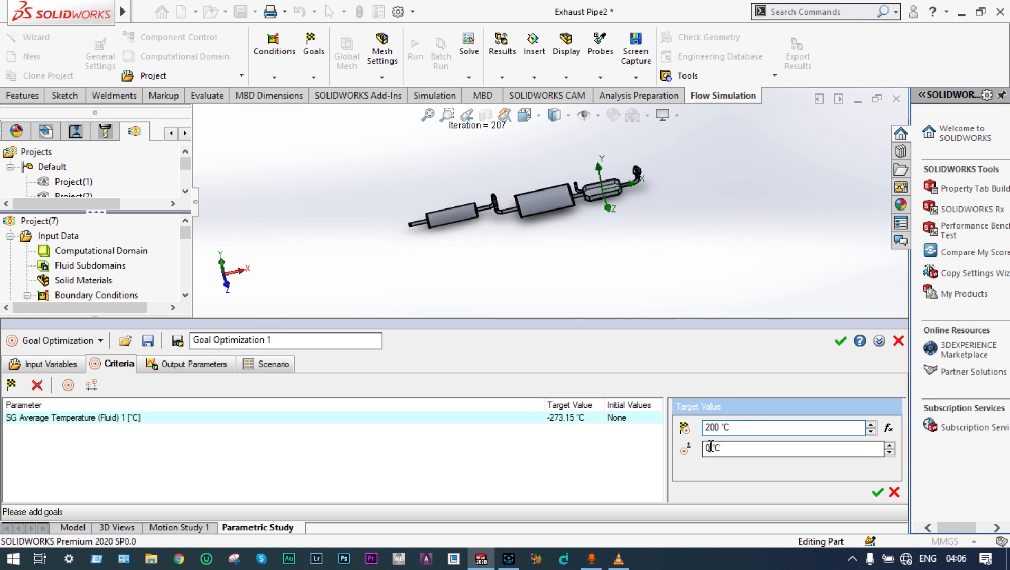
{"action": "type", "text": "."}
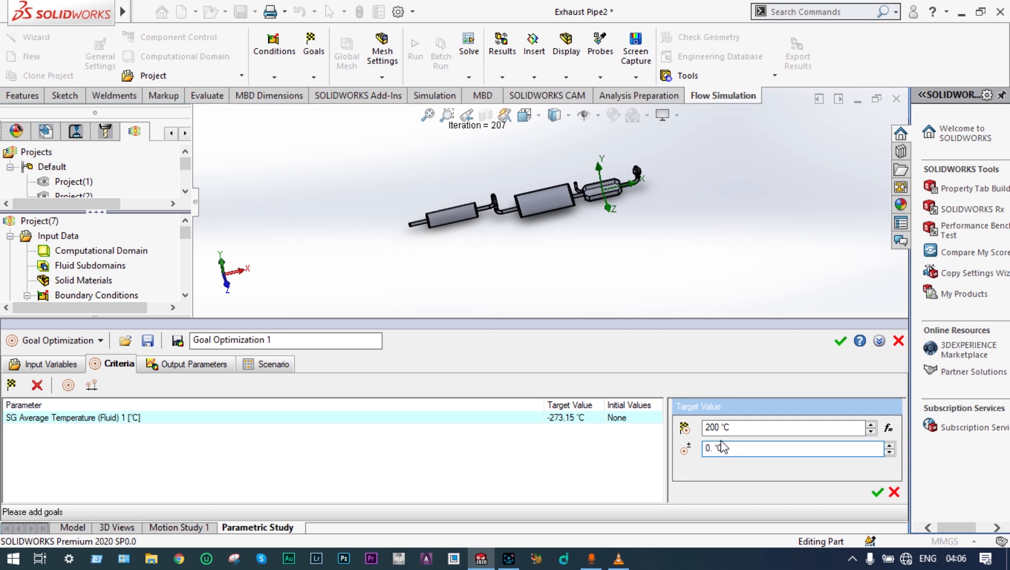
{"action": "type", "text": "5"}
{"action": "left_click", "coordinate": [877, 494]}
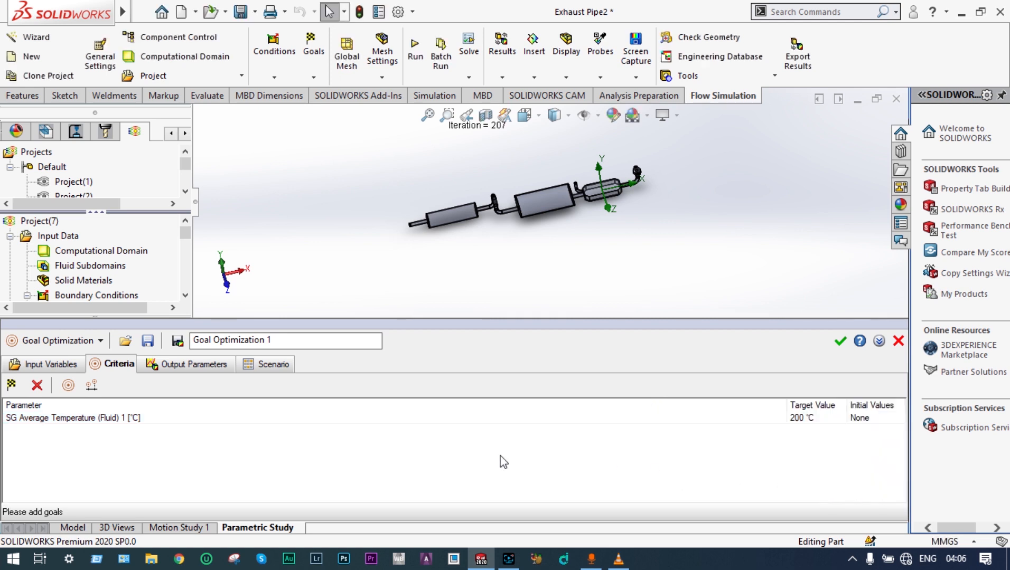
Step: Run the goal optimization scenario and dismiss the solver's completion message
{"action": "left_click", "coordinate": [263, 368]}
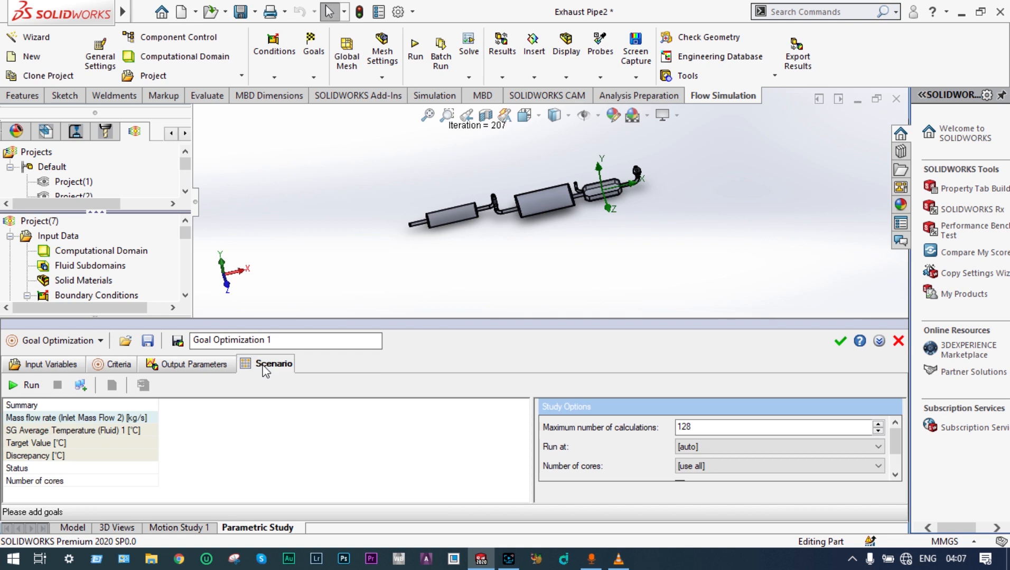
{"action": "left_click", "coordinate": [14, 388]}
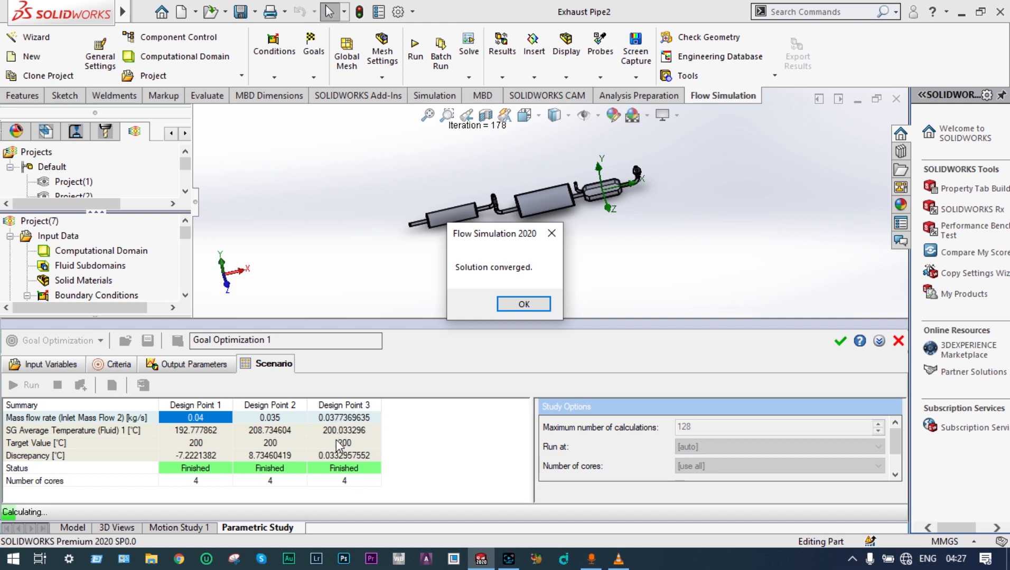
{"action": "left_click", "coordinate": [524, 304]}
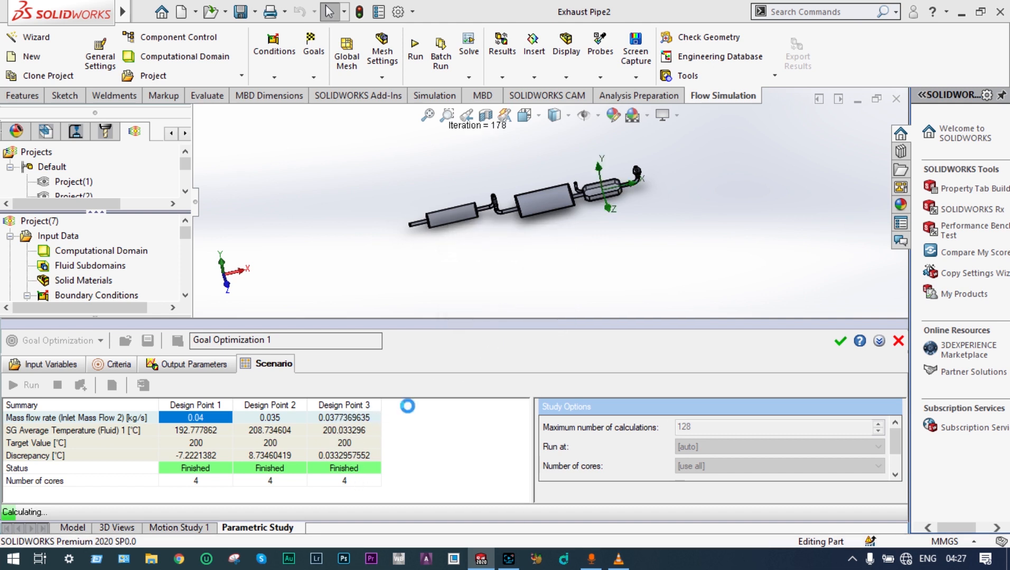